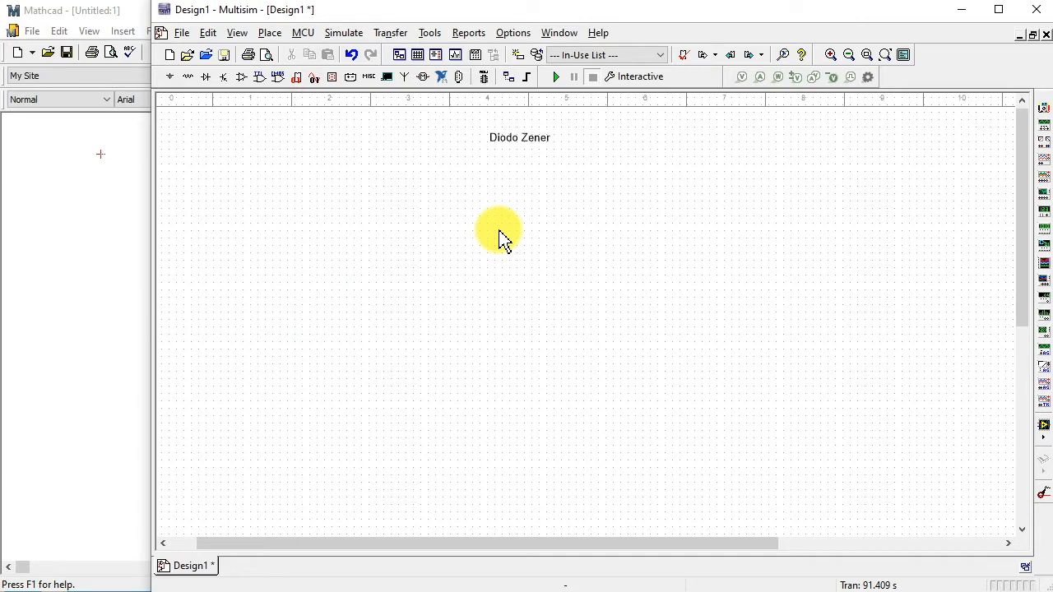
- Place a BZX384-C5V1 Zener diode from the Diodes group on the schematic and close the component selection
left_click(193, 81)
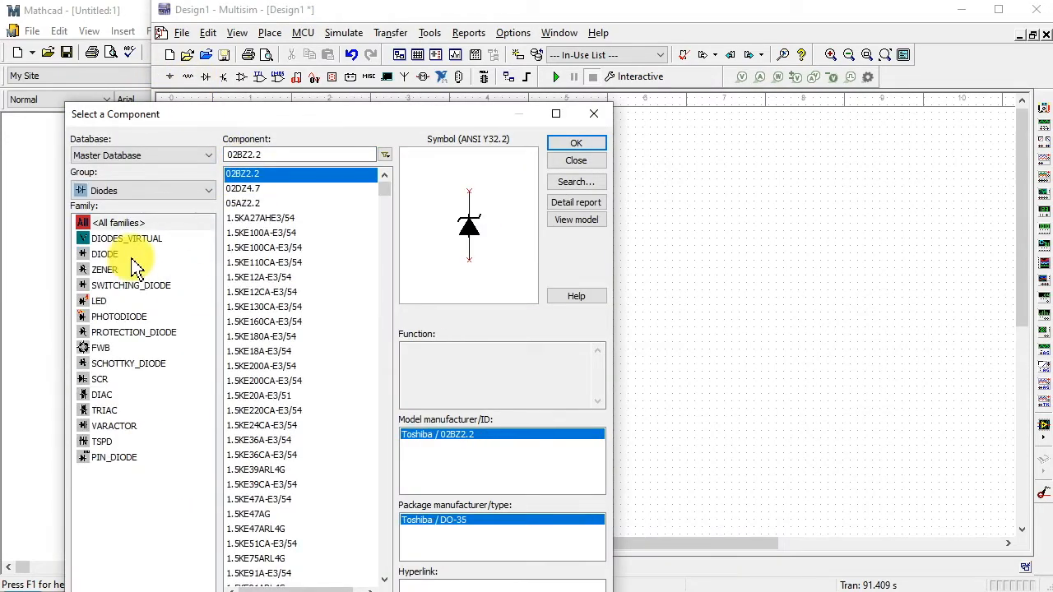
left_click_drag(386, 190, 384, 331)
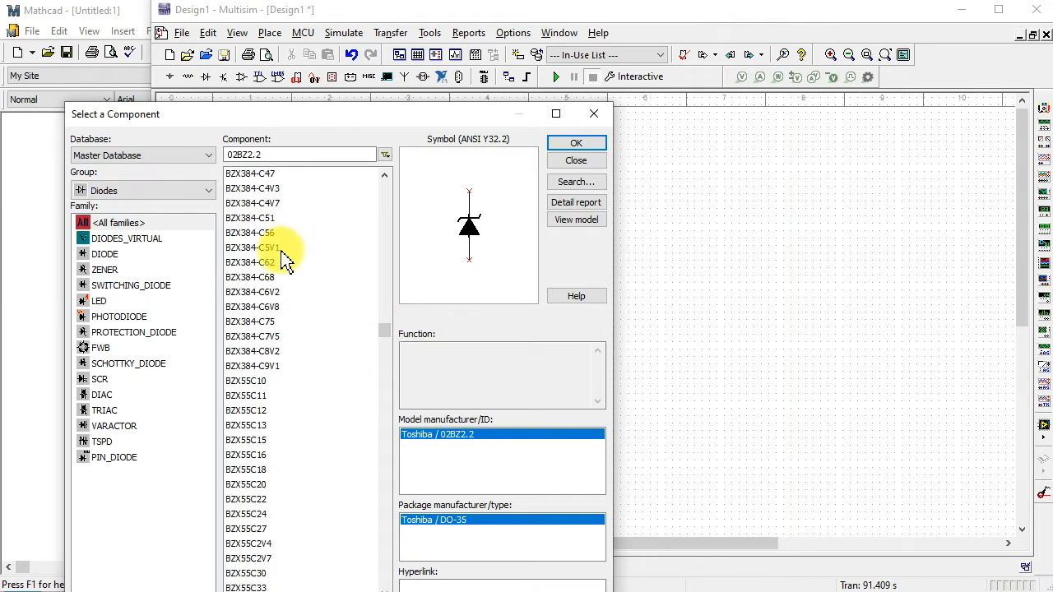
left_click(282, 249)
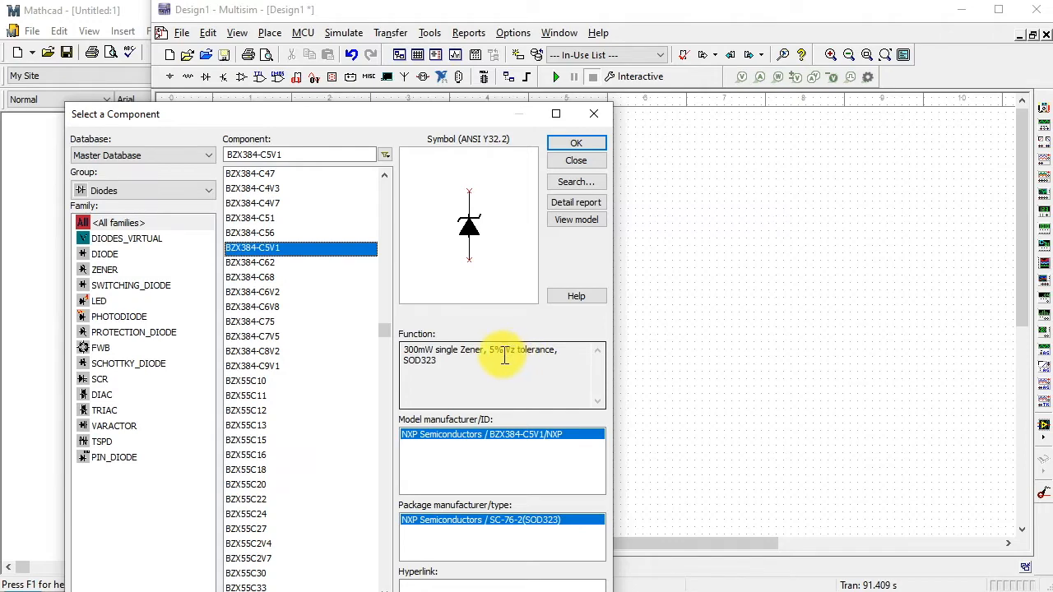
left_click(580, 144)
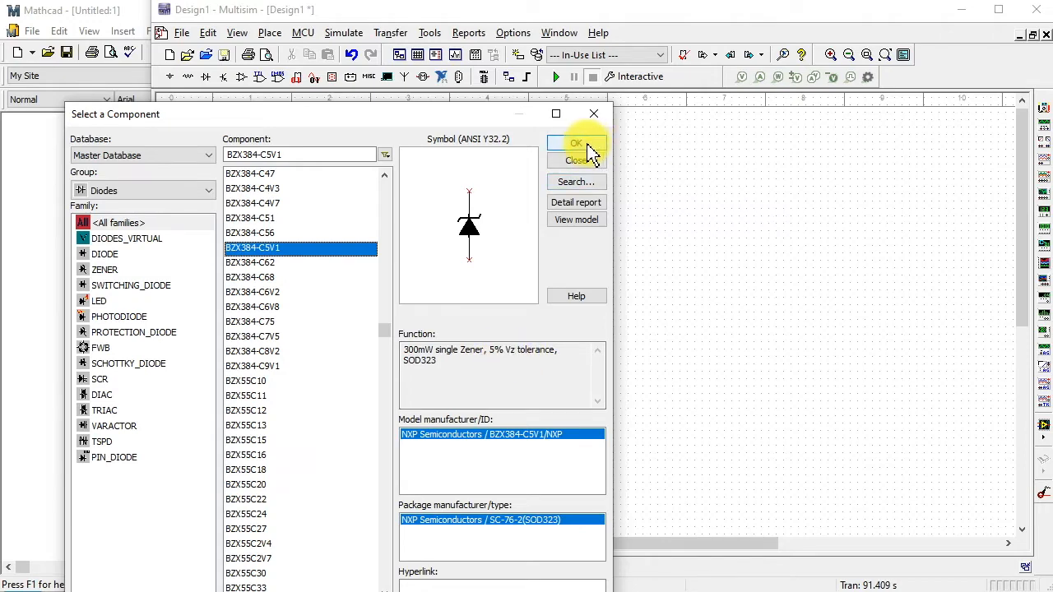
left_click(730, 354)
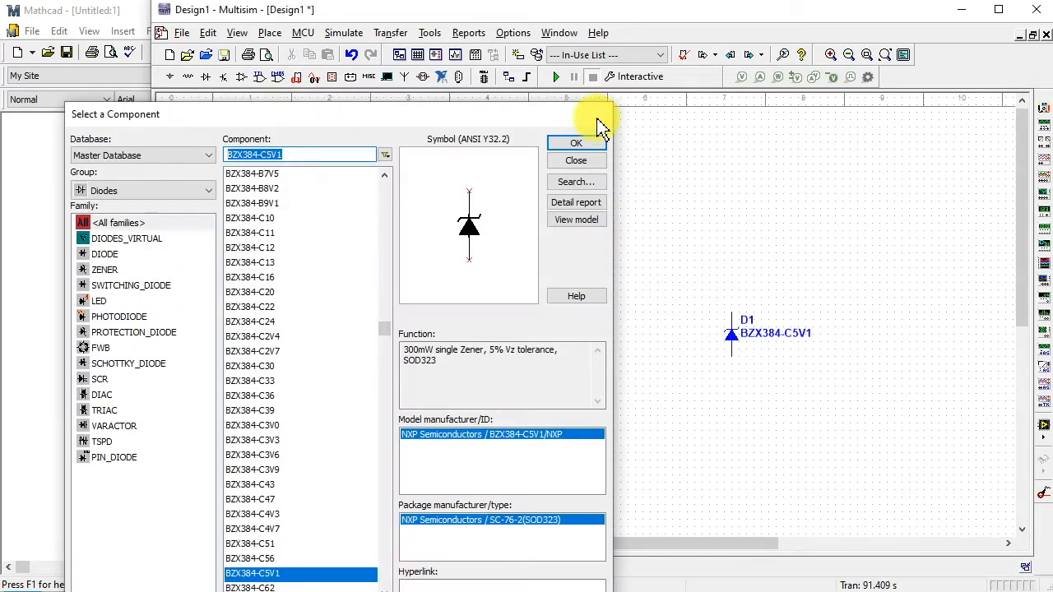
left_click(594, 114)
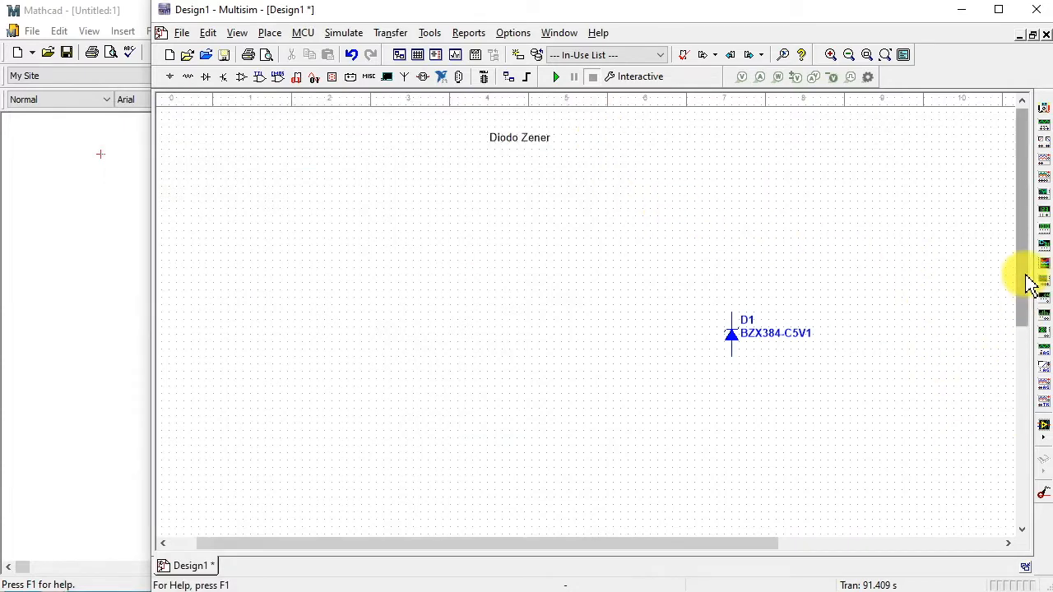
- Place an IV analyzer above the Zener diode and wire its n terminal to the cathode and its p terminal to the anode
left_click(1043, 286)
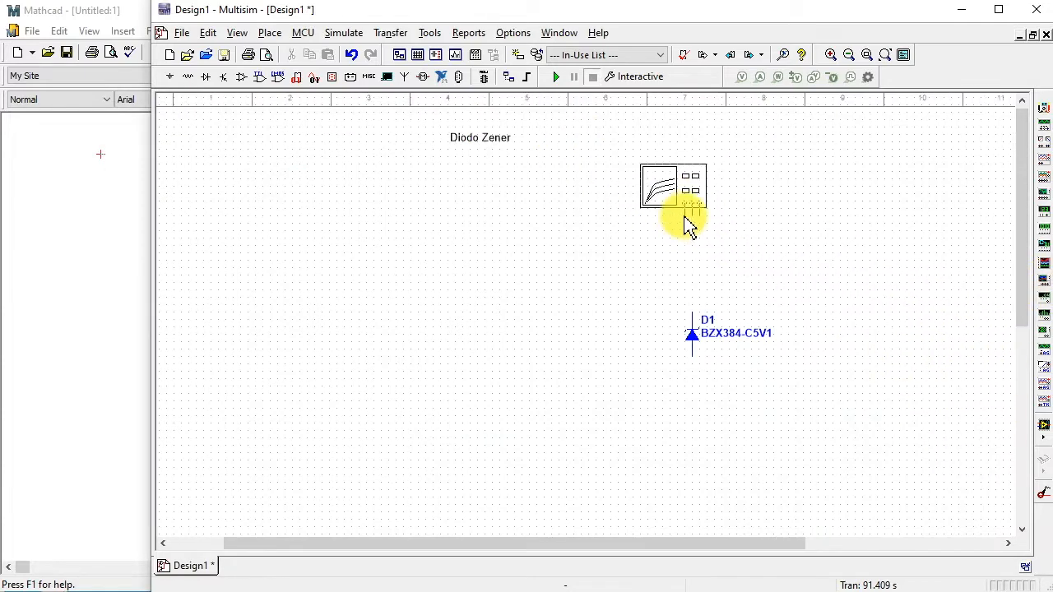
left_click(688, 224)
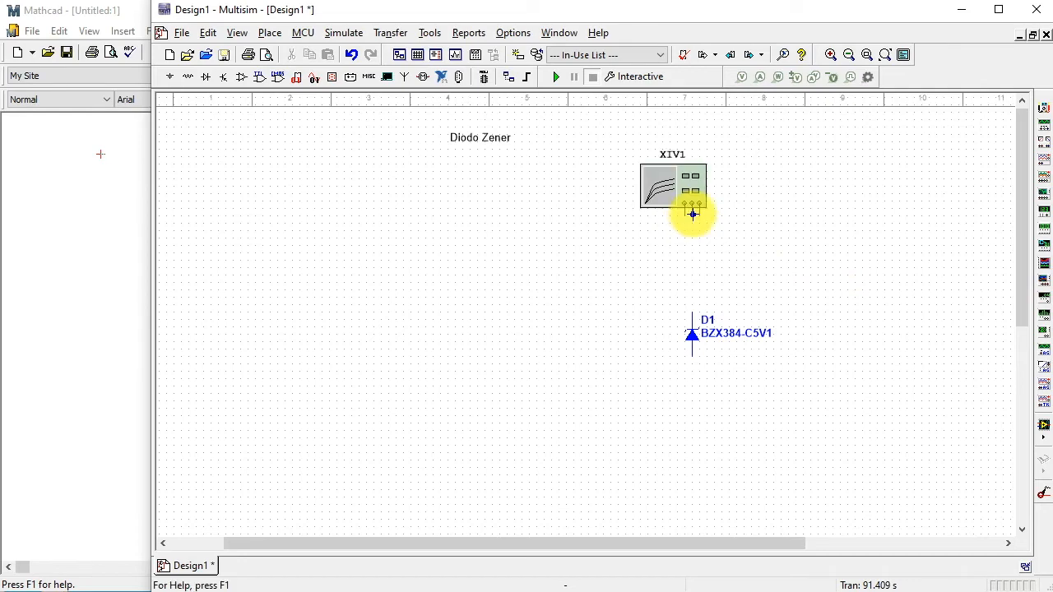
left_click(691, 212)
left_click(690, 319)
left_click(691, 355)
left_click(678, 213)
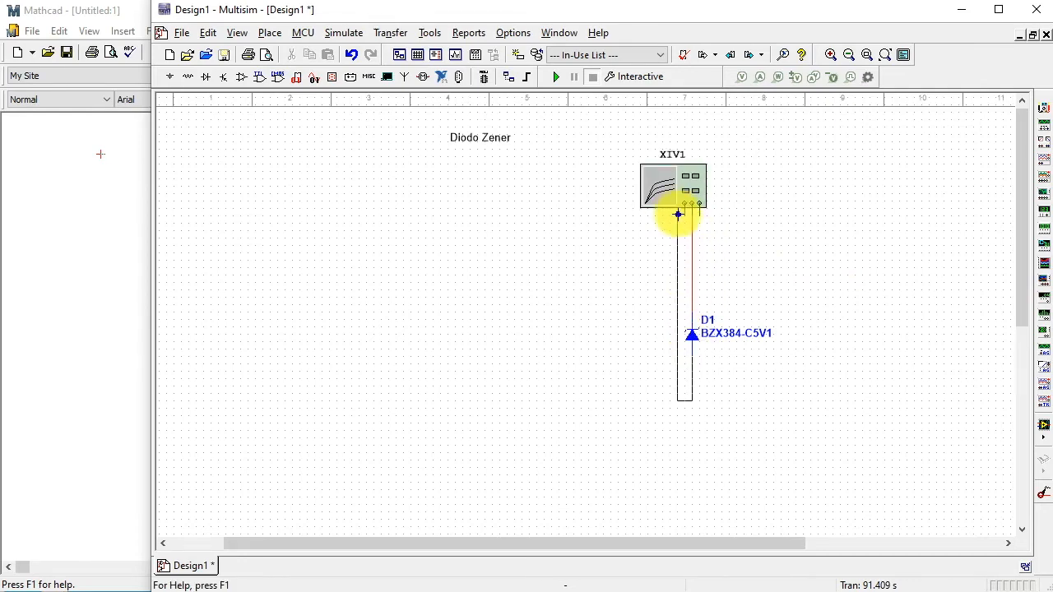
- Run the simulation with the IV analyzer's display open beside the circuit and reverse its graph to a white background
double_click(698, 196)
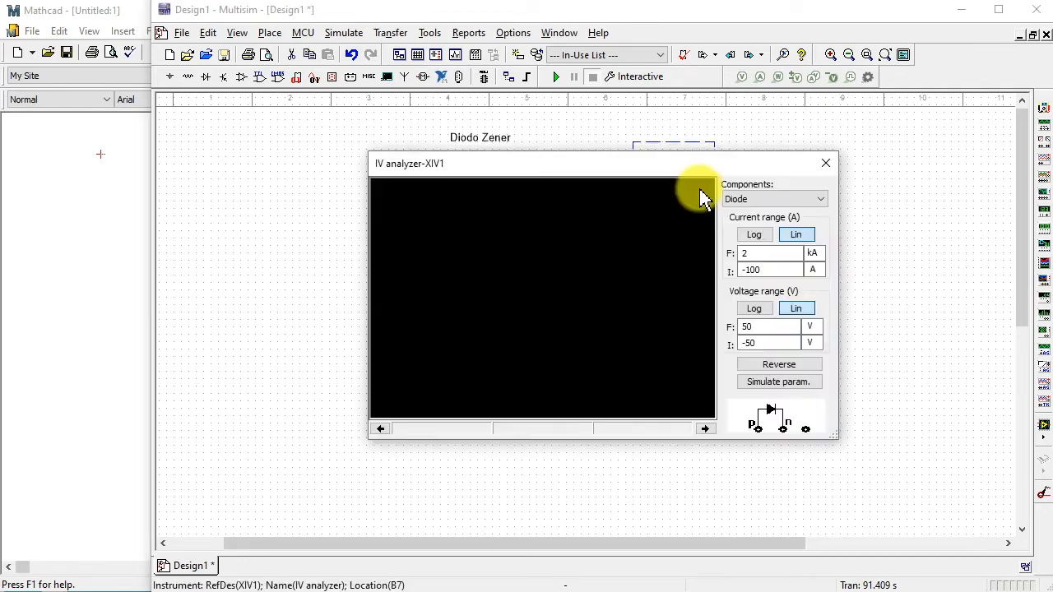
left_click_drag(632, 174, 401, 185)
left_click(555, 77)
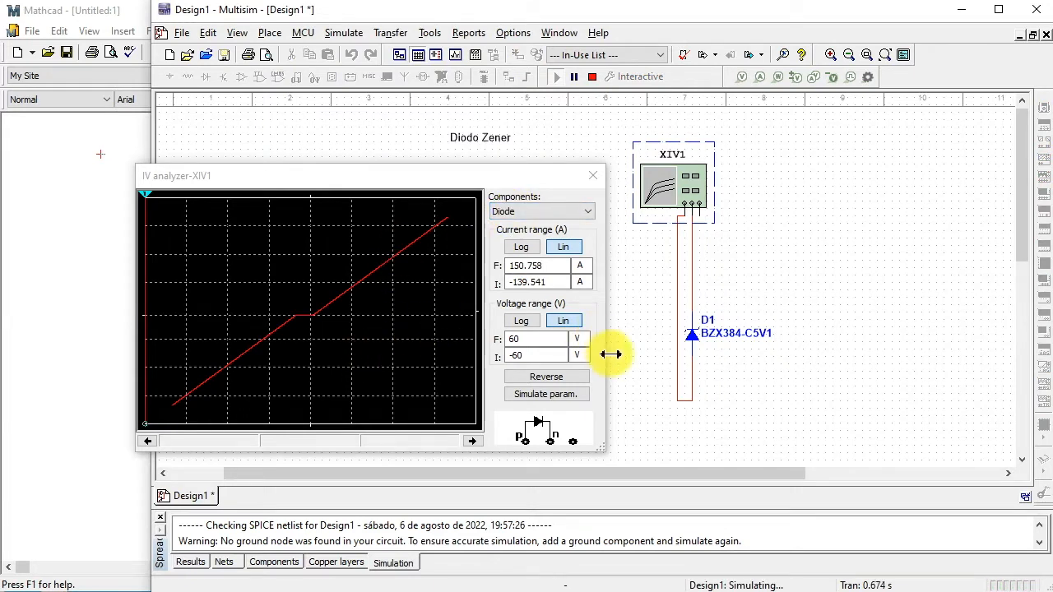
left_click(560, 383)
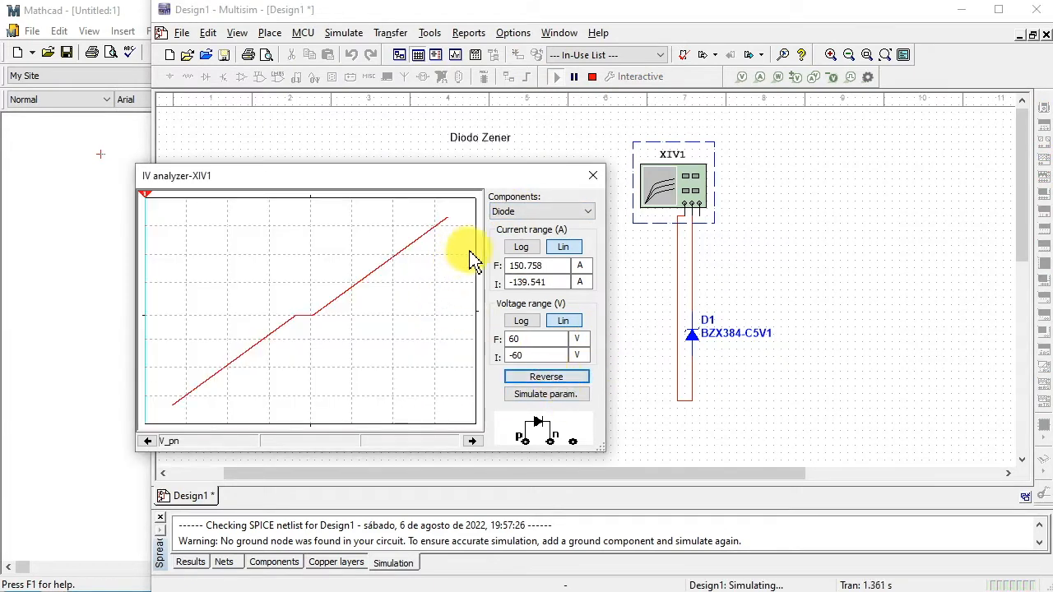
- Set the IV analyzer's current range to 50 mA final and -50 mA initial
left_click(580, 270)
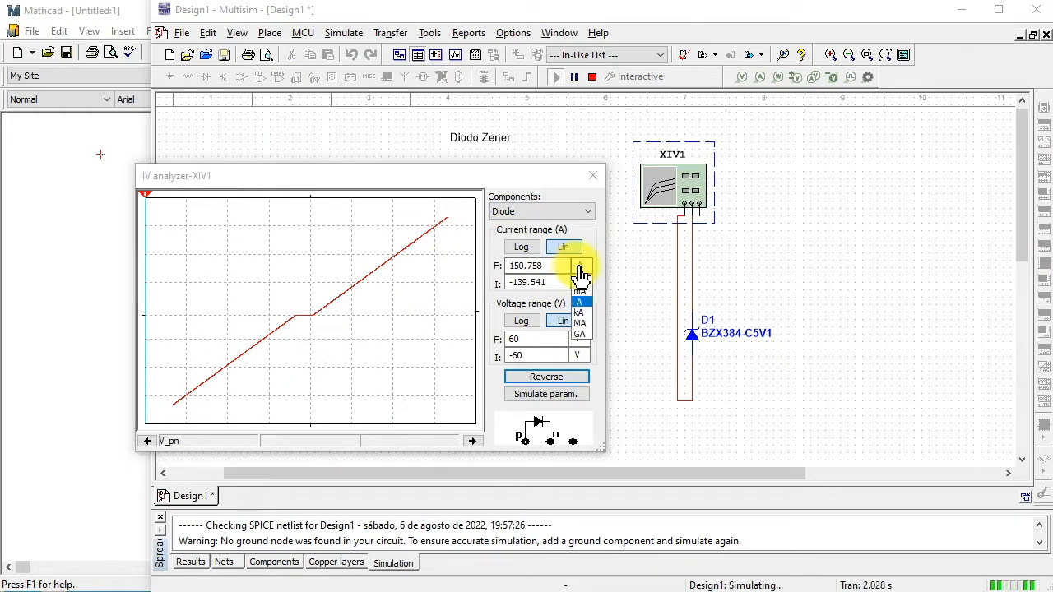
left_click(580, 301)
left_click_drag(553, 271, 516, 301)
type("5050")
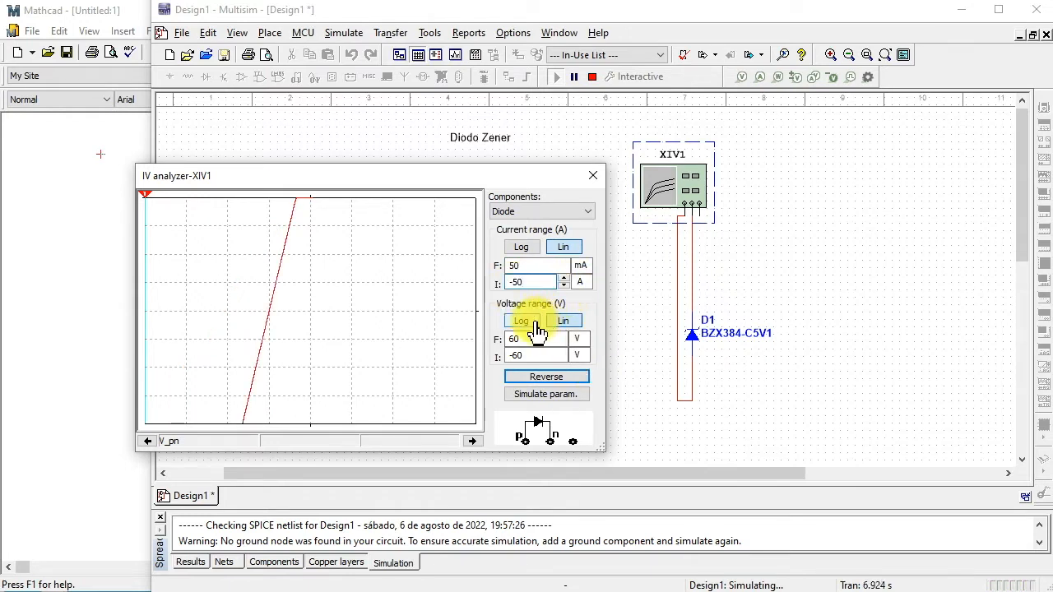
left_click(588, 284)
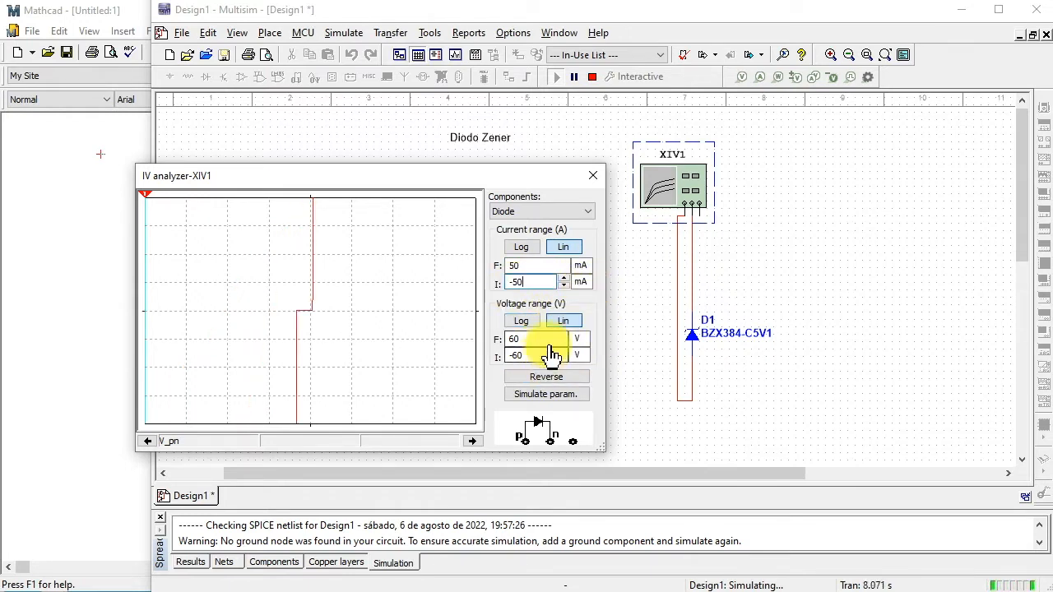
- Set the IV analyzer's voltage range to 6 V final and -6 V initial
left_click(561, 343)
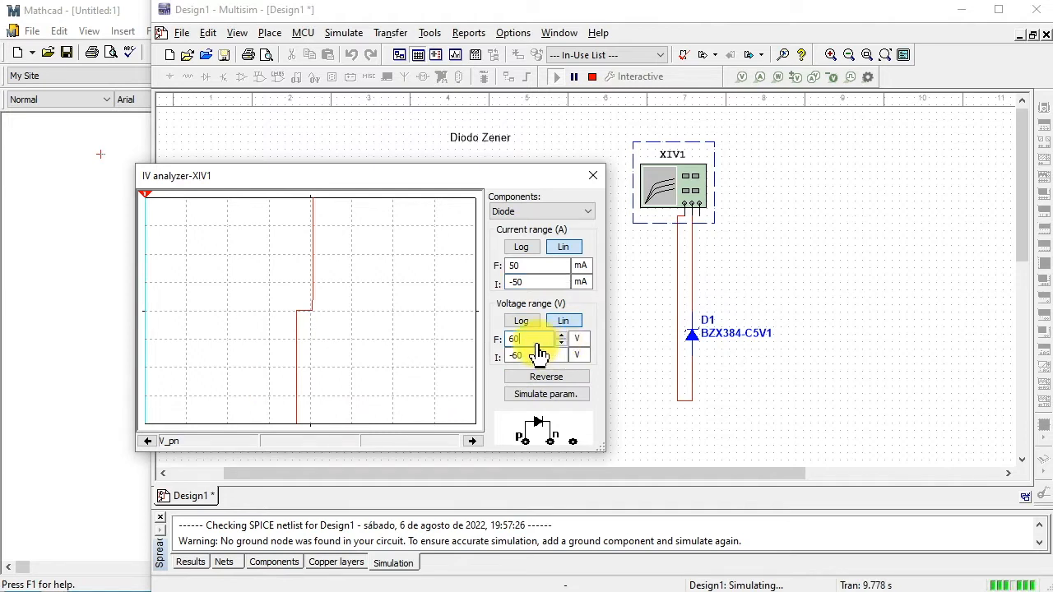
left_click_drag(526, 340, 521, 345)
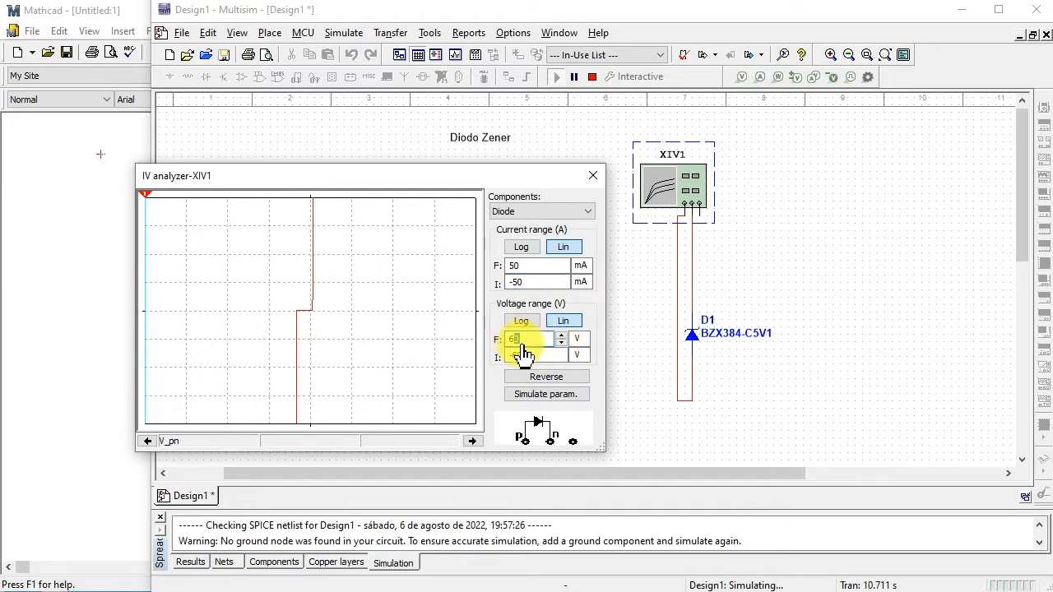
key("BackSpace")
left_click(523, 355)
key("BackSpace")
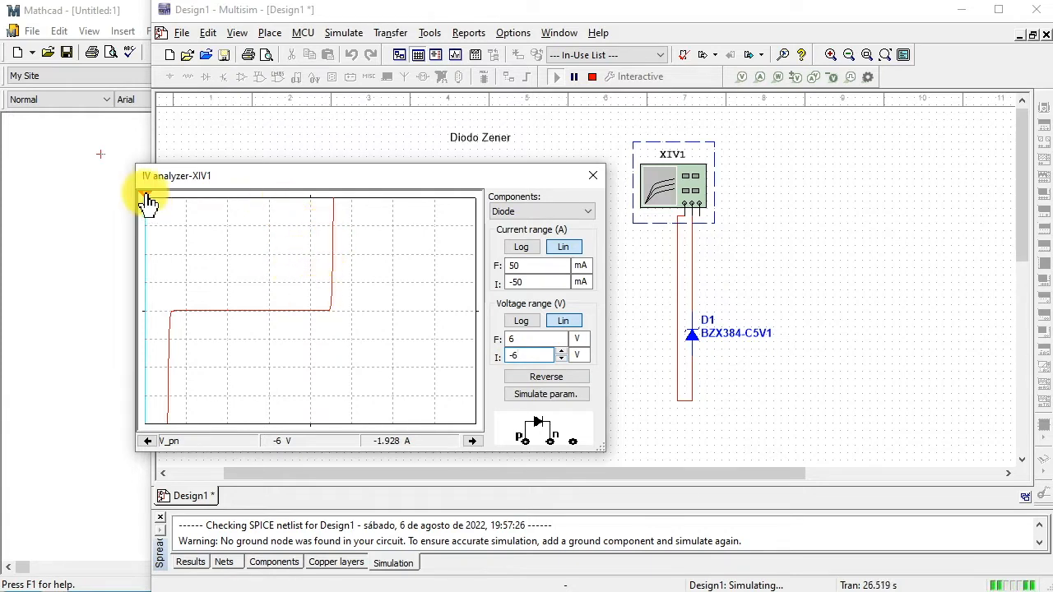
- Examine the diode curve's voltage and current with the cursor at the origin, in the reverse region and at Zener breakdown
left_click_drag(148, 201, 311, 201)
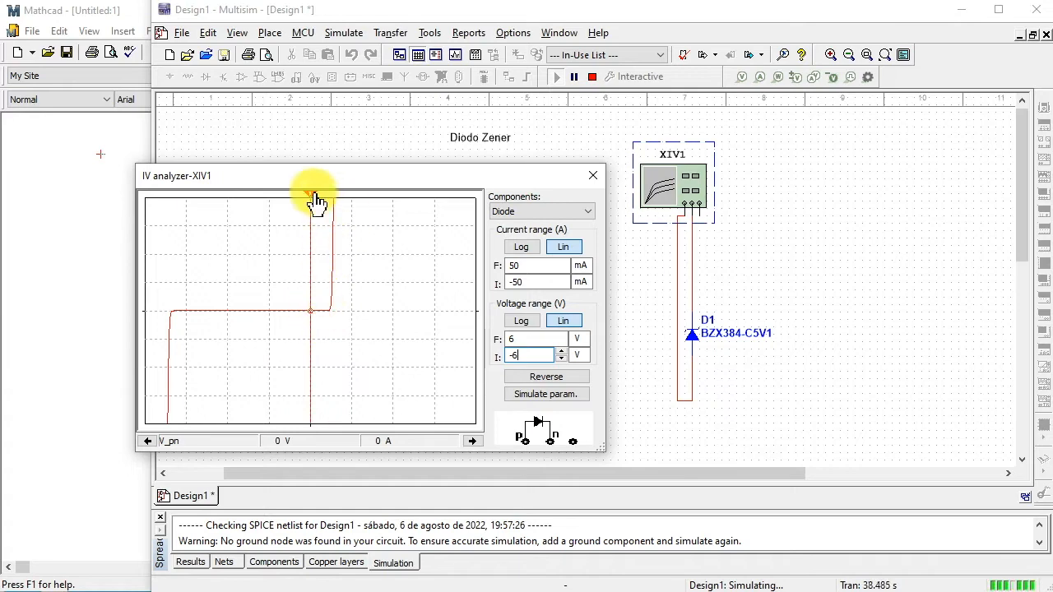
mouse_move(315, 199)
left_mouse_down()
mouse_move(335, 206)
mouse_move(313, 204)
left_mouse_up()
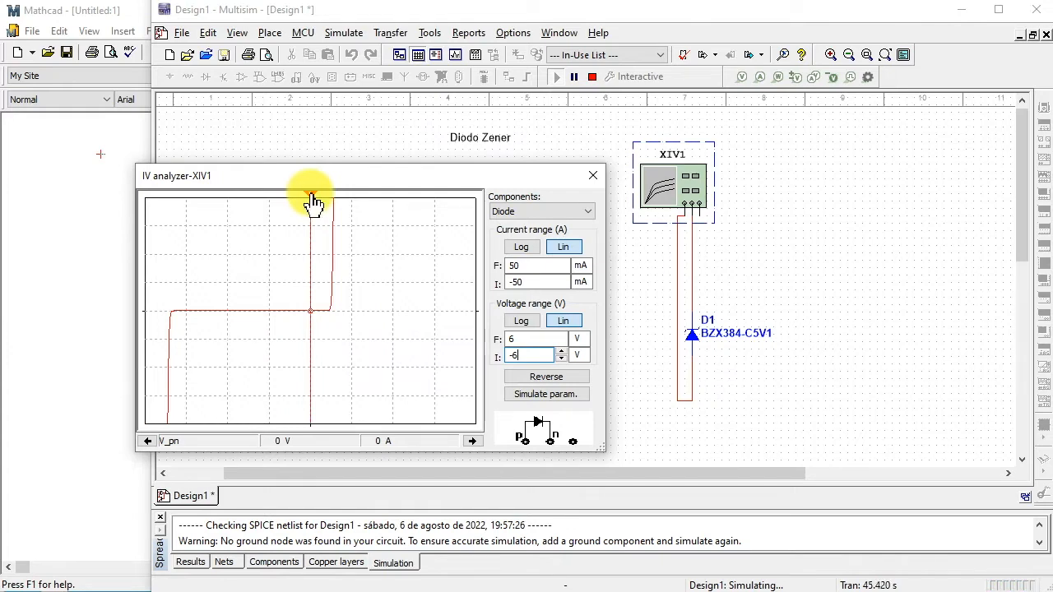
left_click_drag(313, 204, 313, 204)
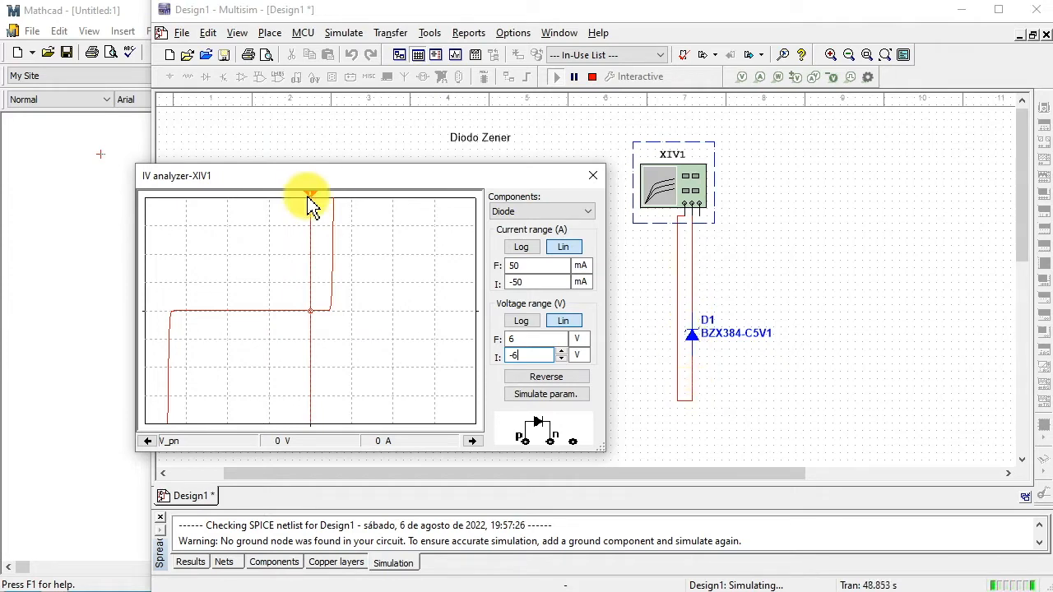
left_click_drag(310, 204, 239, 211)
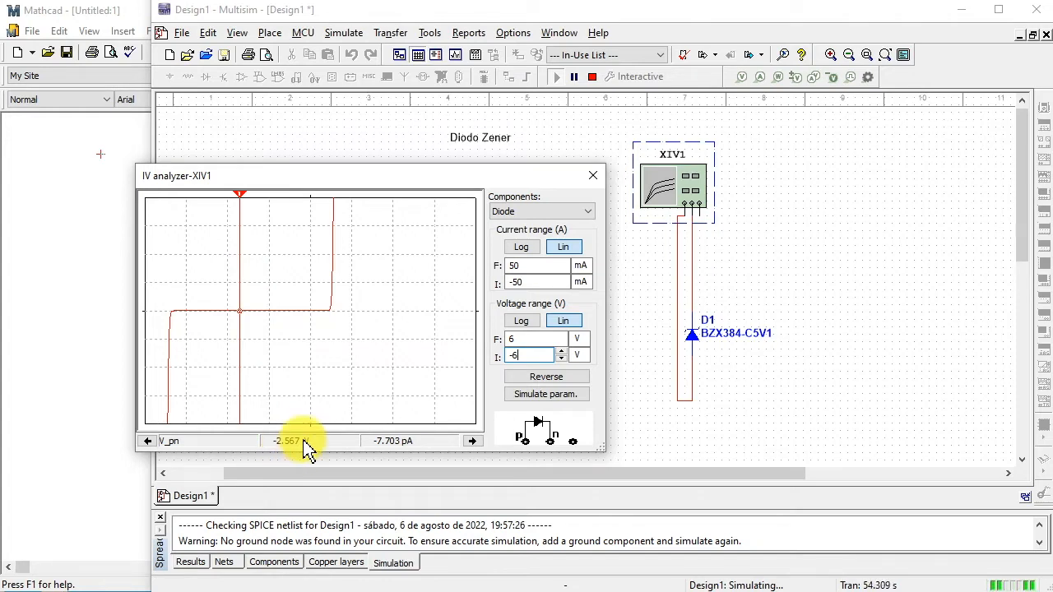
left_click_drag(242, 202, 169, 205)
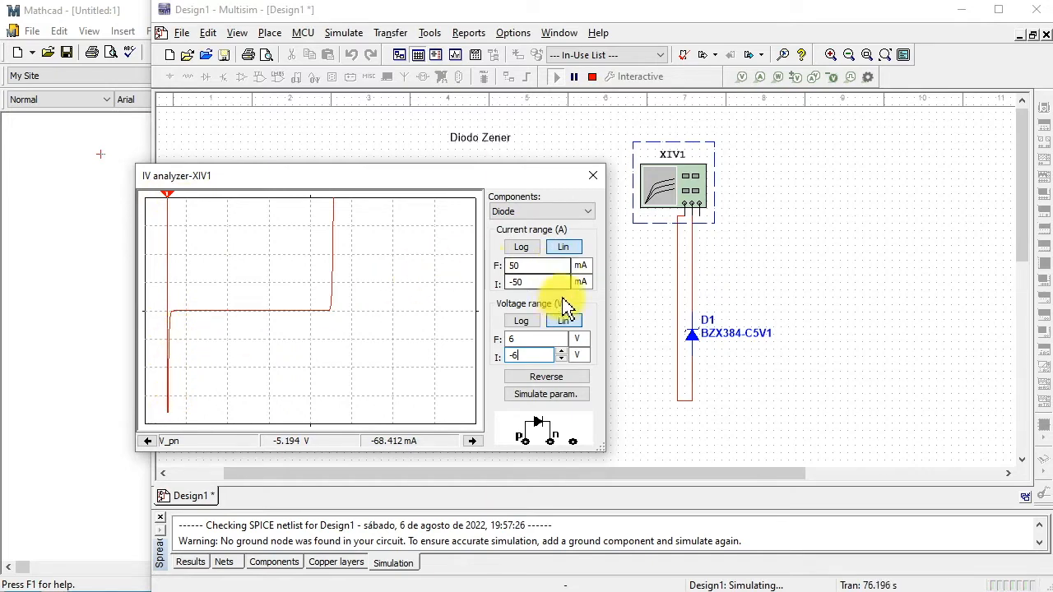
- Set the analyzer's final voltage to 2 V and its initial current to -150 mA
left_click(514, 344)
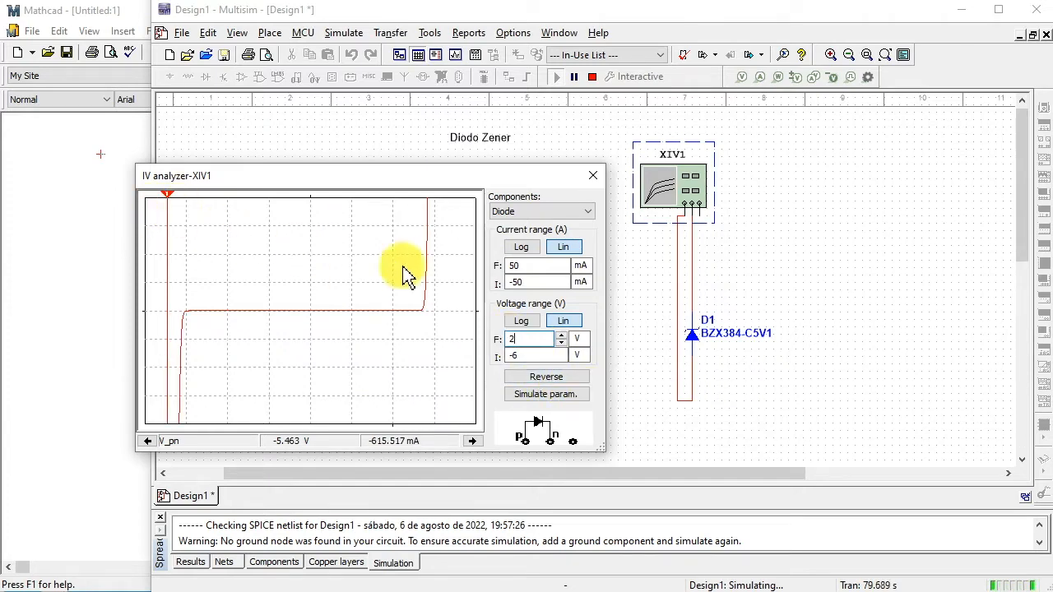
left_click(515, 284)
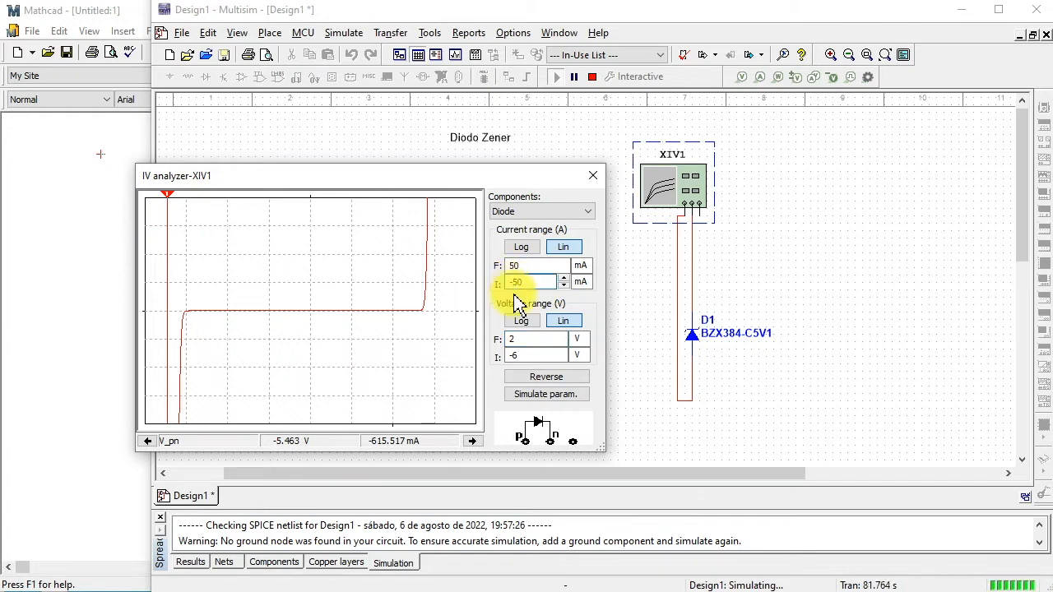
type("1")
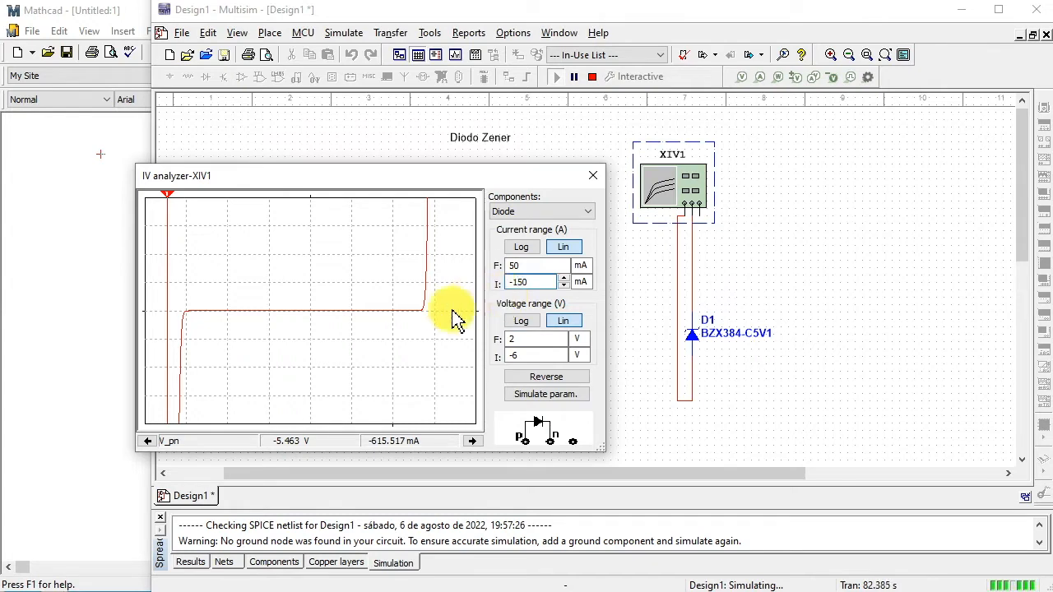
- Trace the steep Zener breakdown section with the cursor, comparing how voltage and current vary between its points
left_click_drag(167, 198, 183, 198)
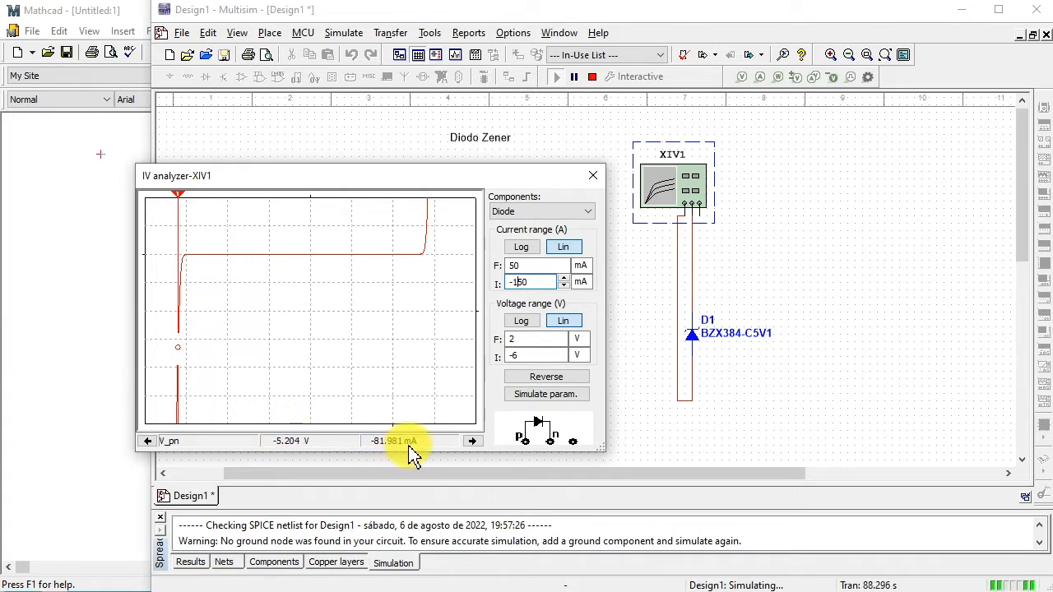
left_click_drag(181, 202, 181, 203)
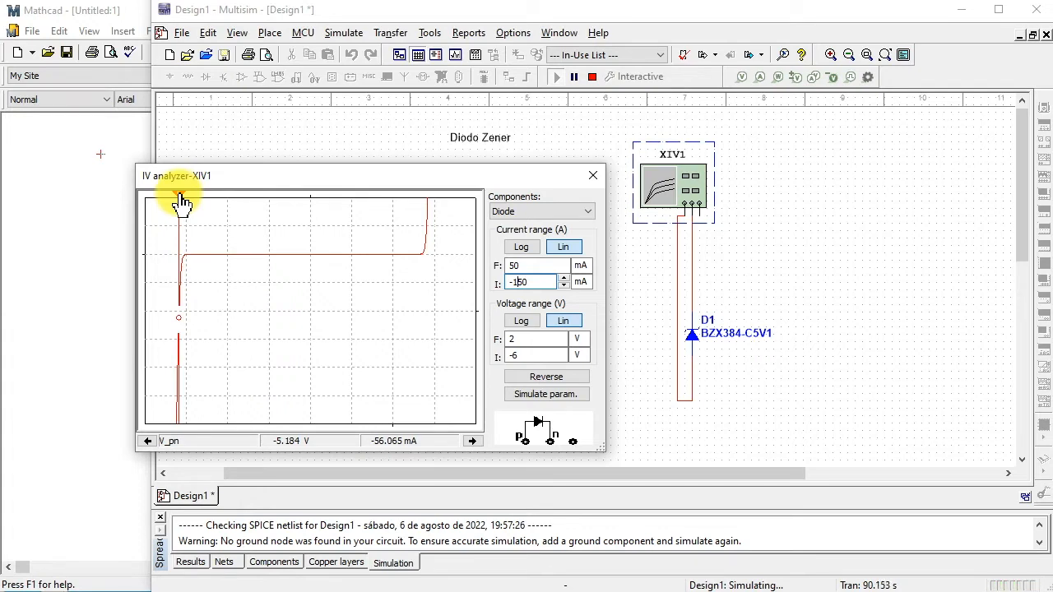
left_click_drag(183, 203, 172, 258)
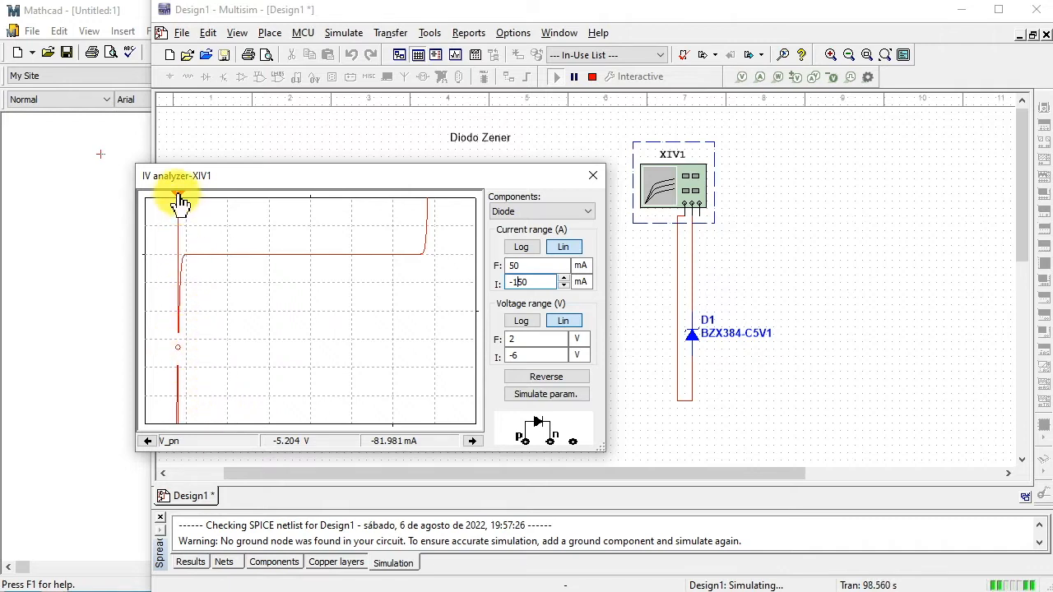
left_click_drag(180, 201, 179, 203)
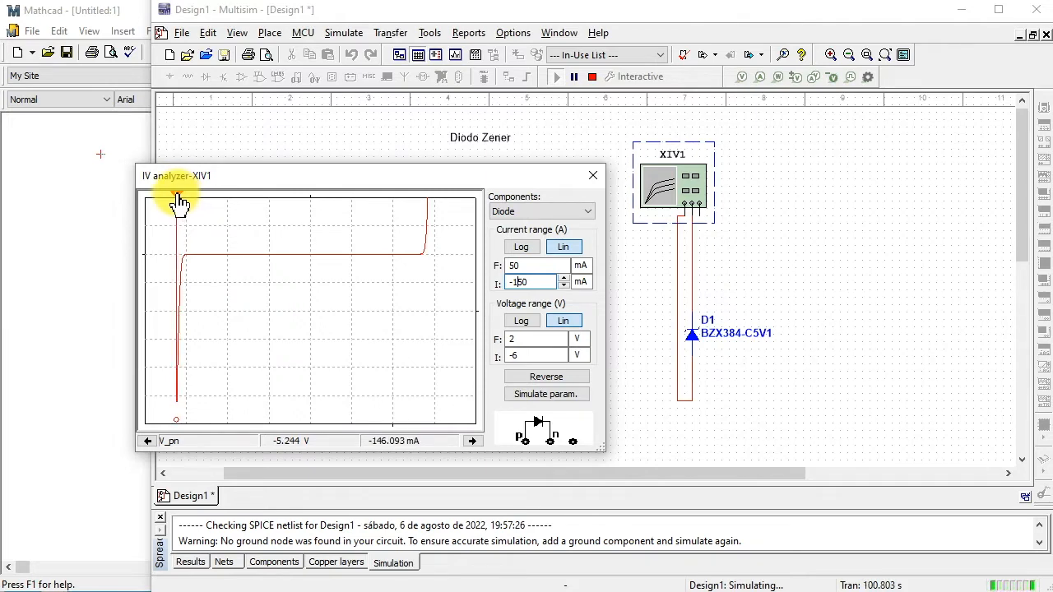
left_click_drag(179, 202, 183, 202)
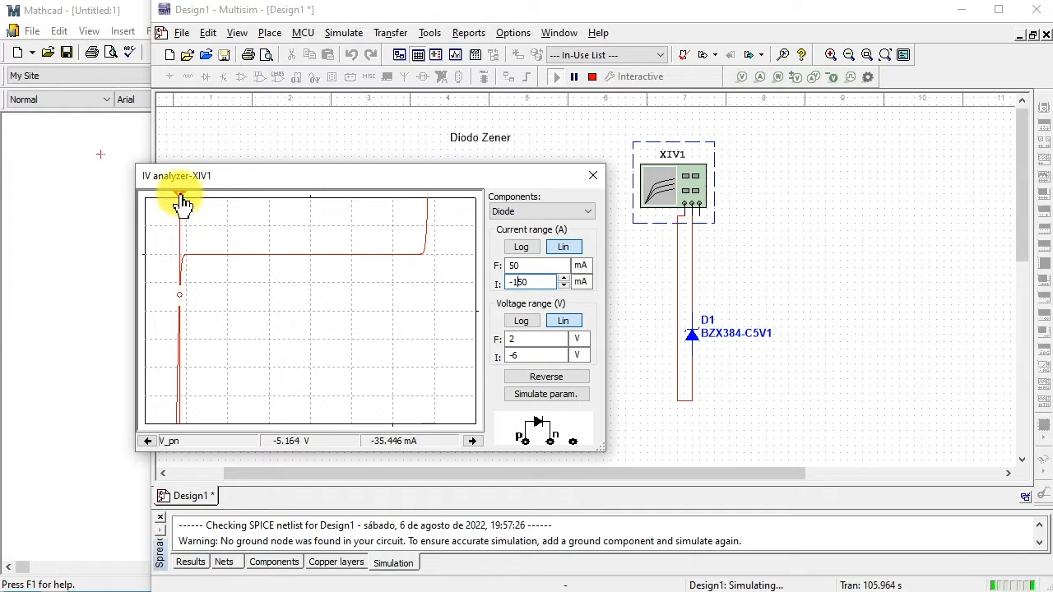
left_click_drag(182, 203, 181, 204)
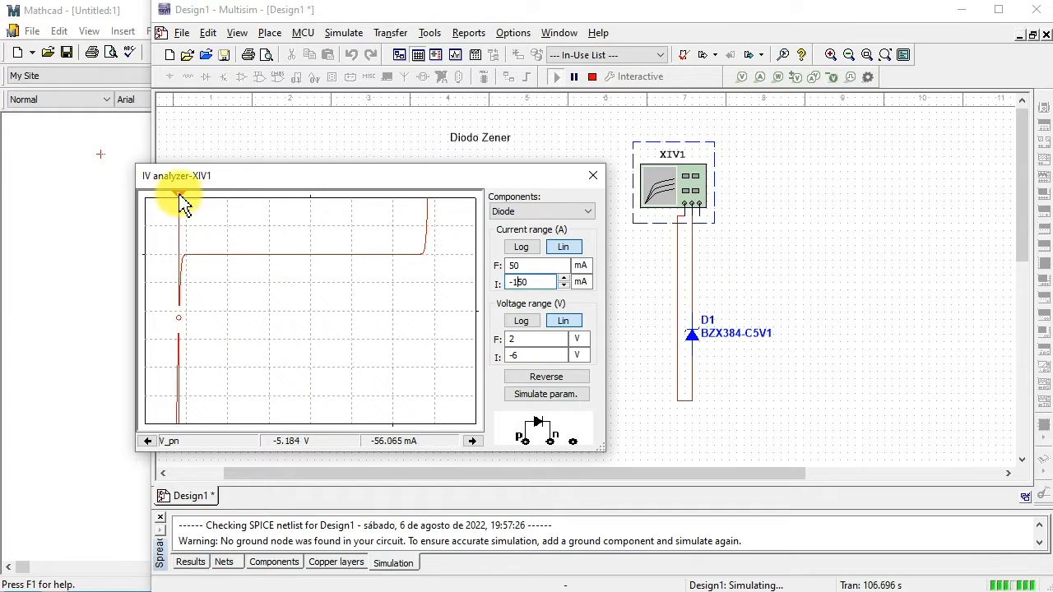
left_click_drag(181, 203, 183, 203)
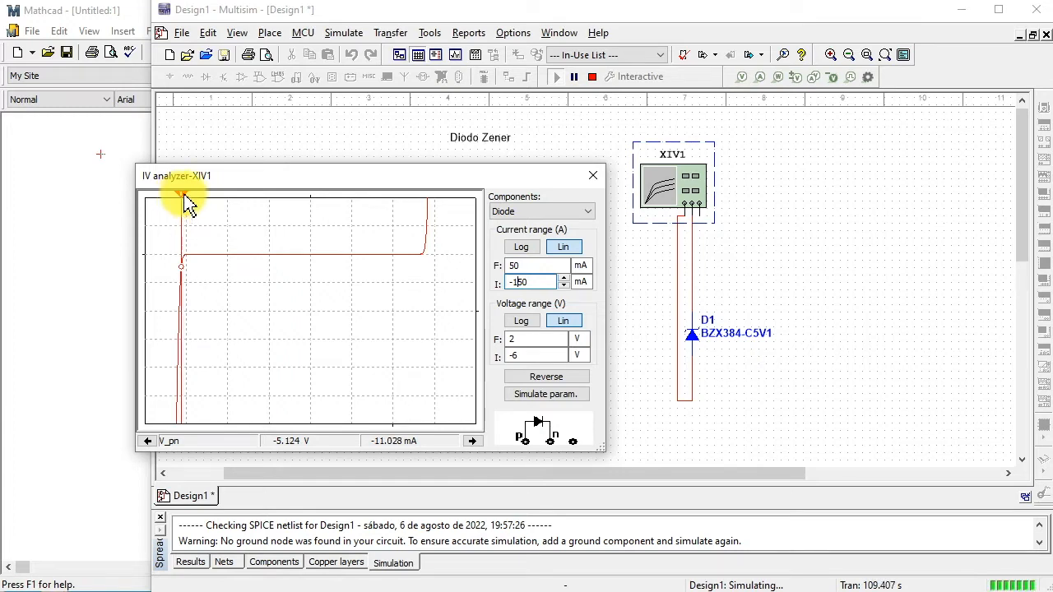
left_click_drag(183, 203, 178, 203)
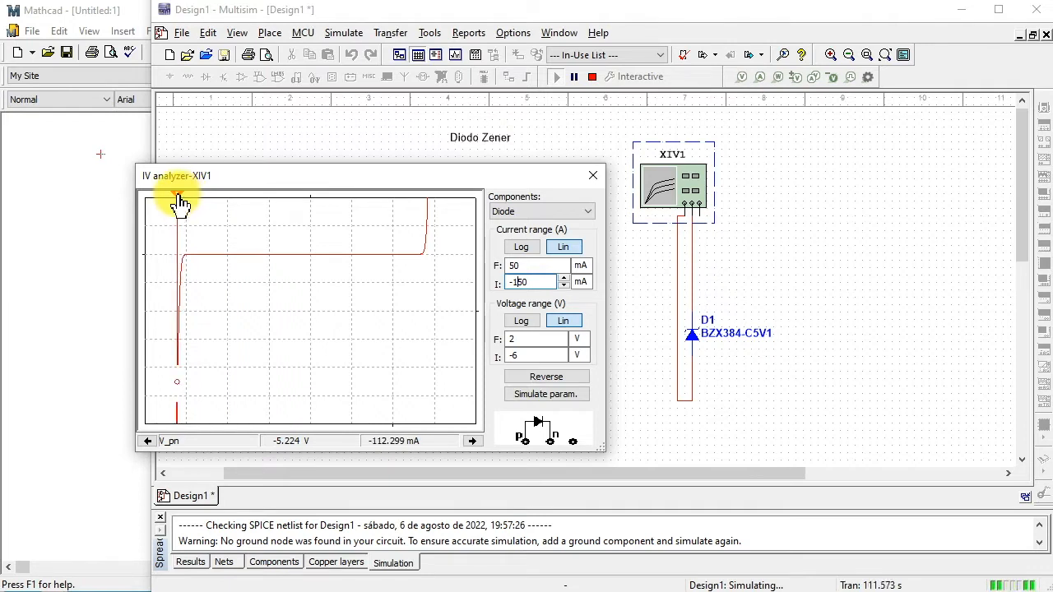
left_click_drag(179, 203, 182, 204)
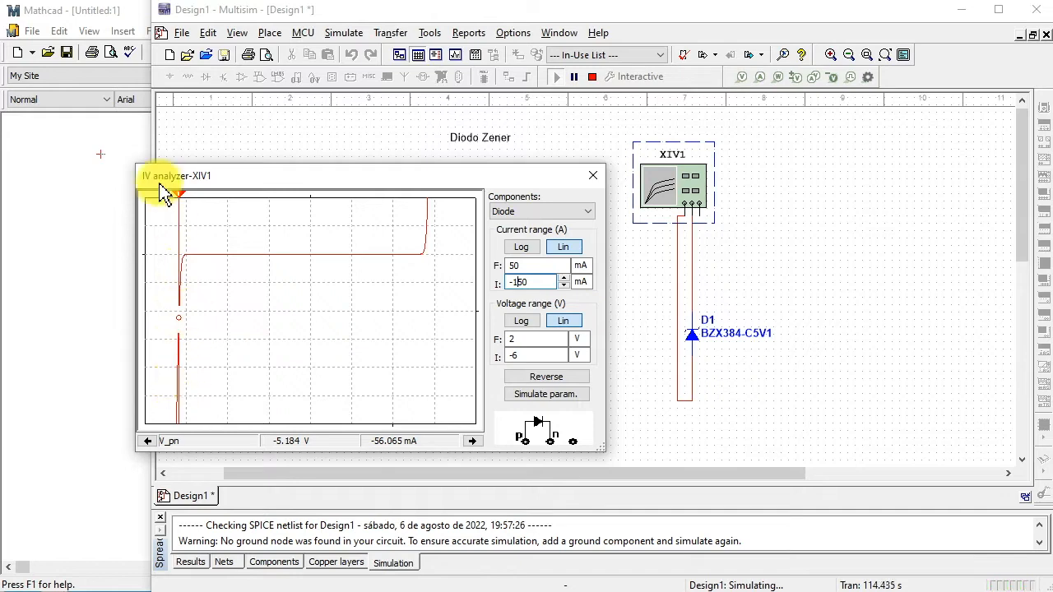
- Move the IV analyzer cursor to the knee of the Zener breakdown curve and stop the simulation
left_click_drag(182, 200, 183, 203)
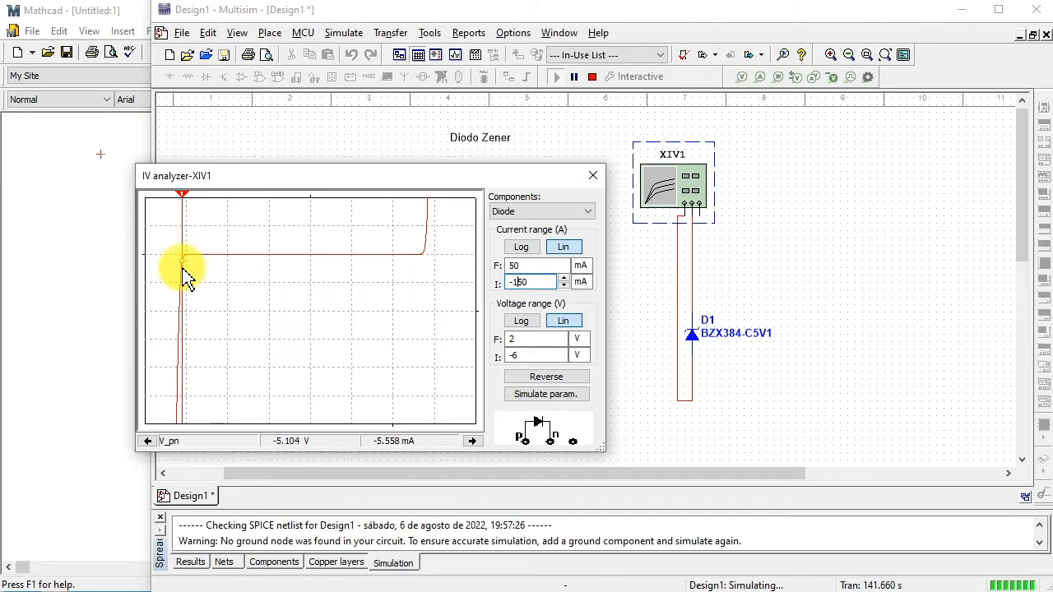
left_click(591, 77)
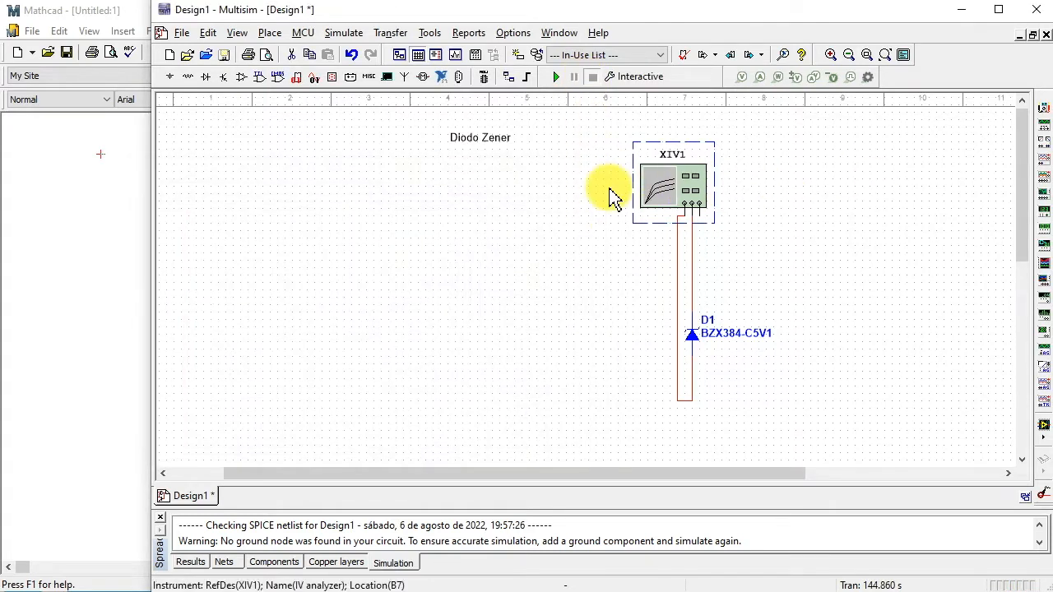
- Delete the IV analyzer and move the Zener diode D1 below the schematic title
key("Delete")
left_click_drag(693, 336, 475, 303)
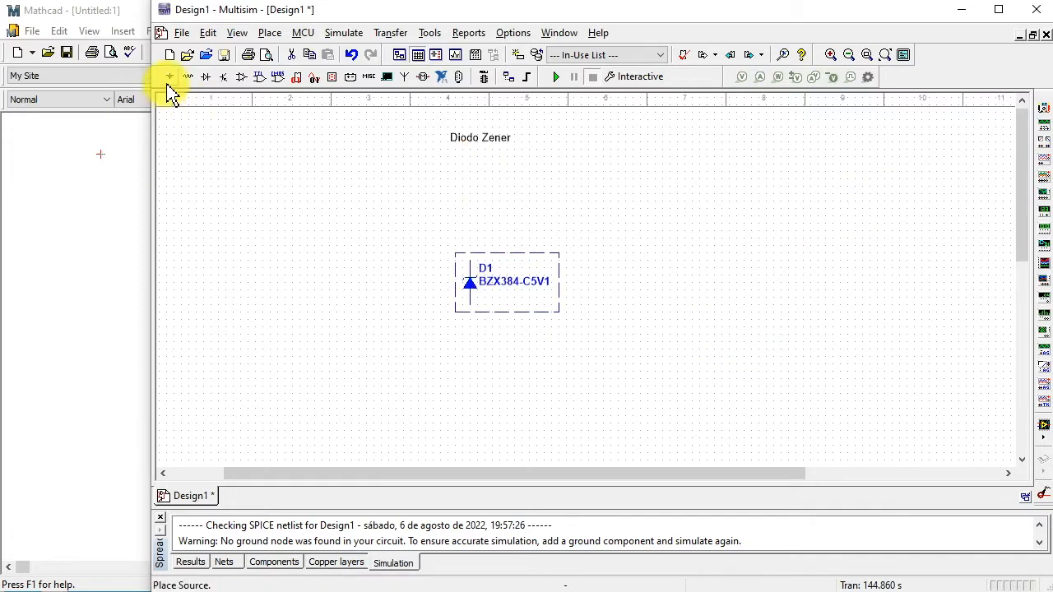
- Place a DC_POWER source to the left of the Zener diode and a GROUND symbol below the source
left_click(169, 78)
left_click(255, 190)
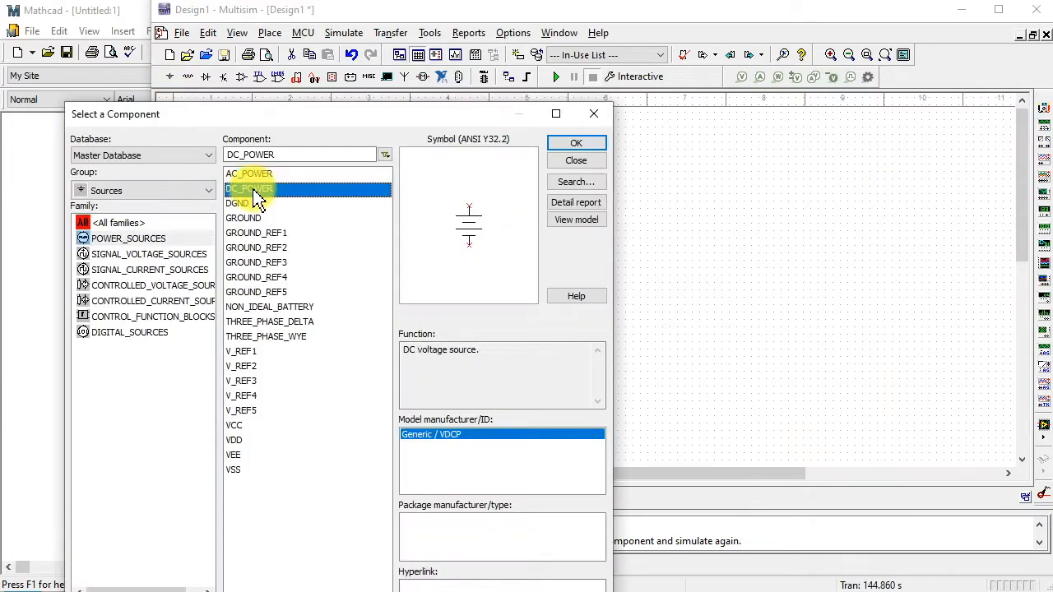
left_click(575, 145)
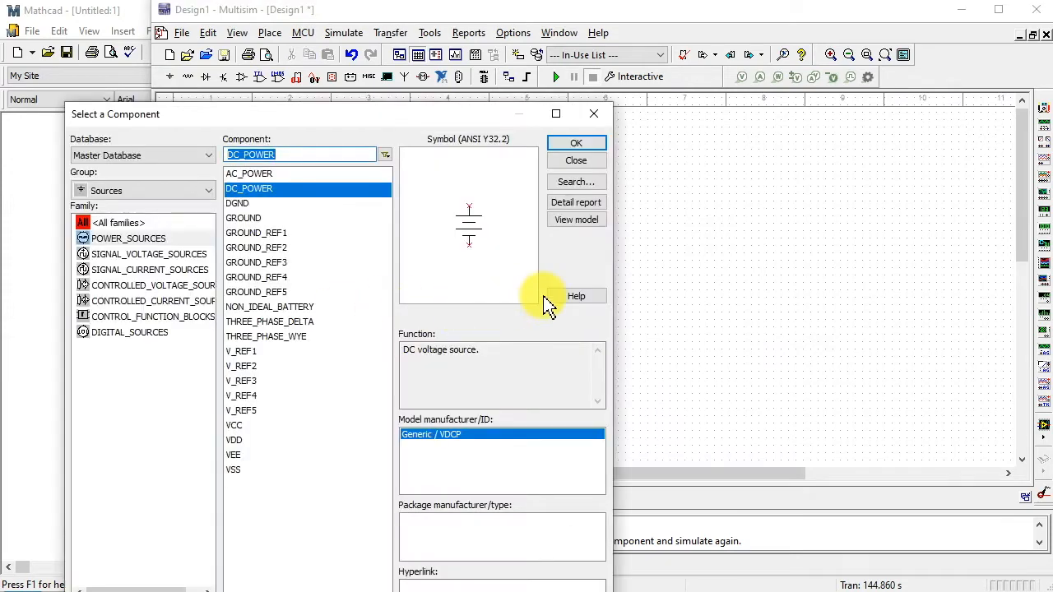
left_click(243, 218)
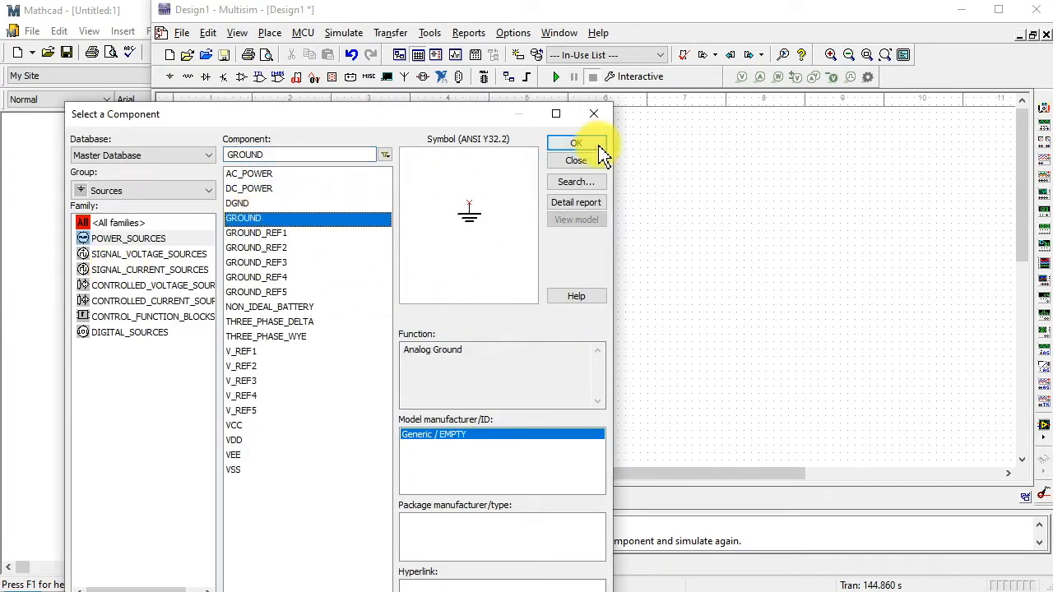
left_click(575, 144)
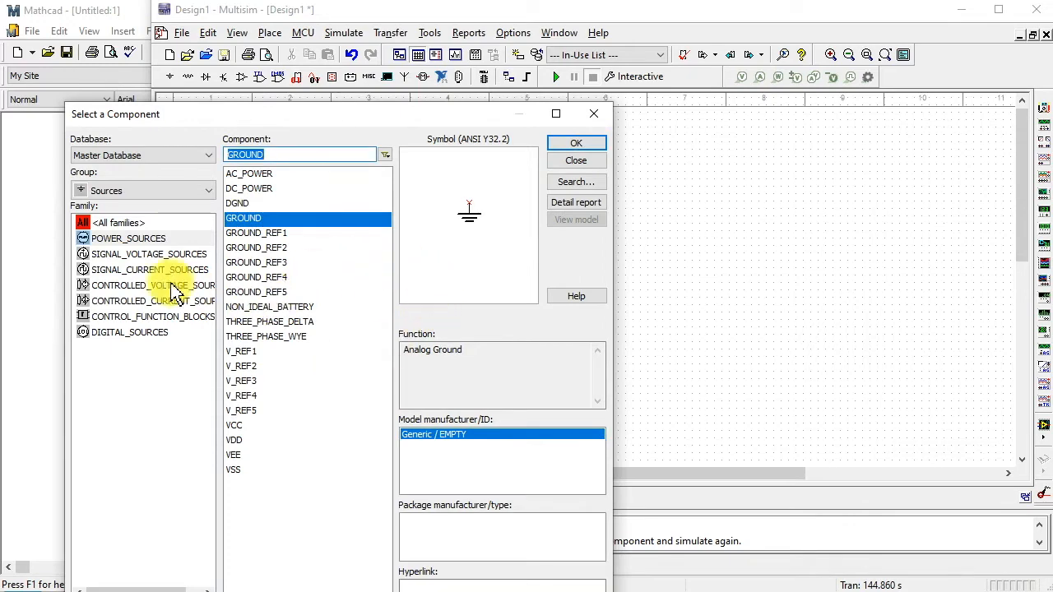
- Place two 1k resistors from the Basic group, R1 between source and diode and R2 to the right of the diode
left_click(206, 192)
left_click(131, 222)
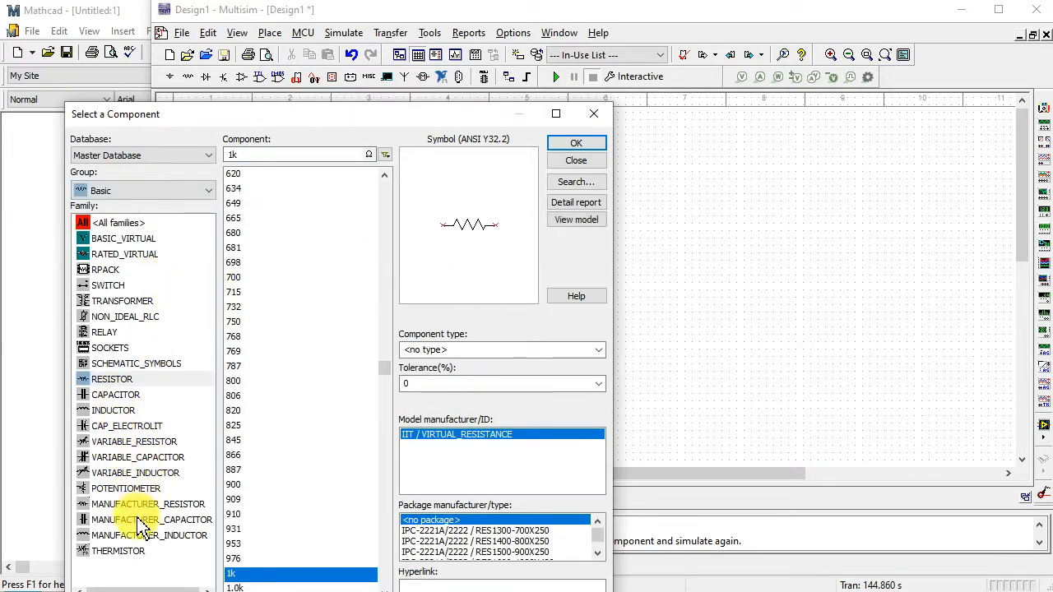
left_click(124, 504)
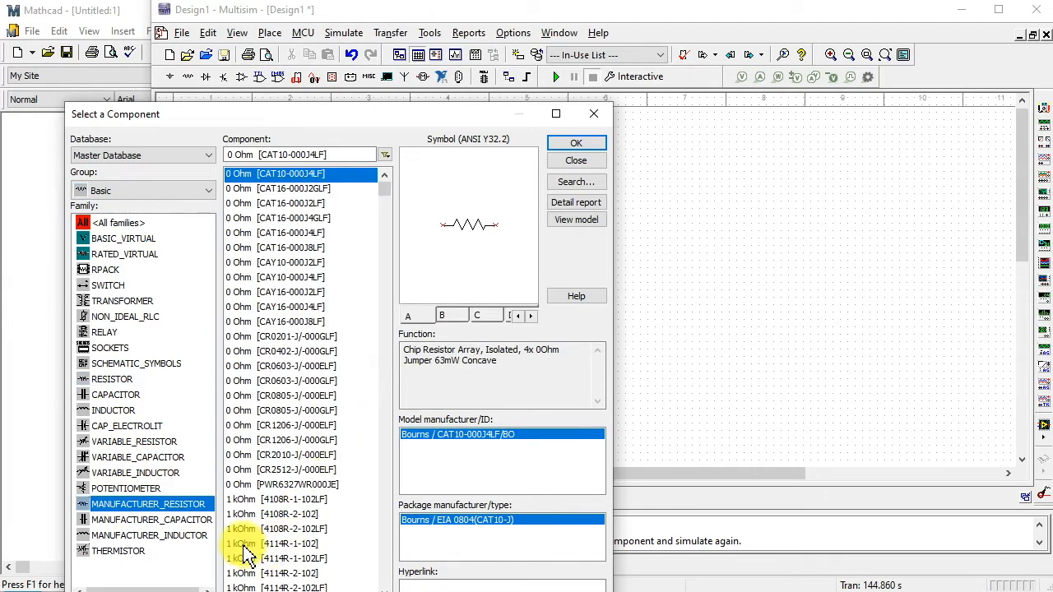
left_click(112, 379)
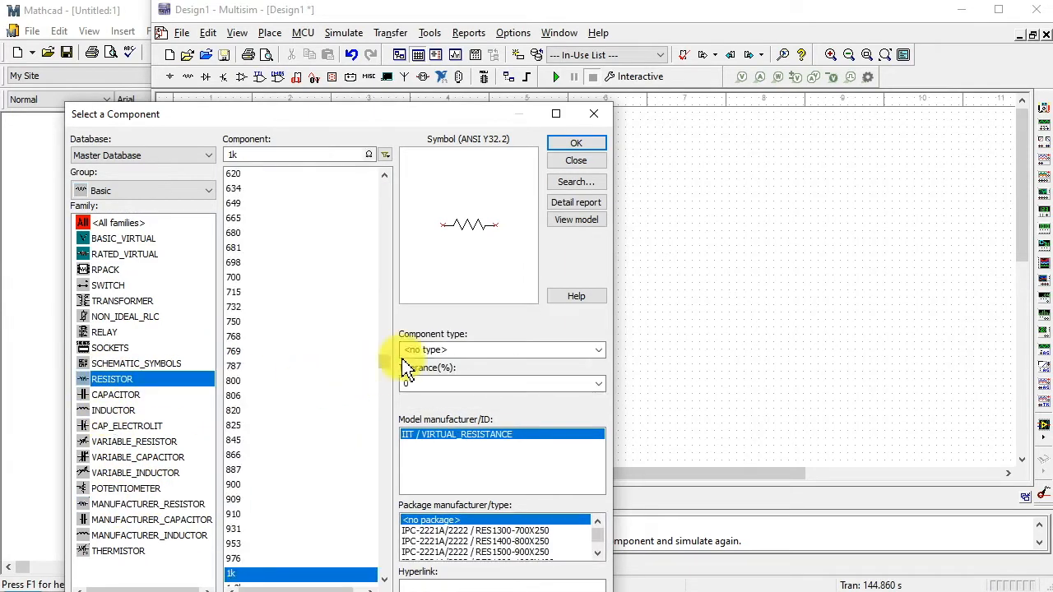
left_click(585, 146)
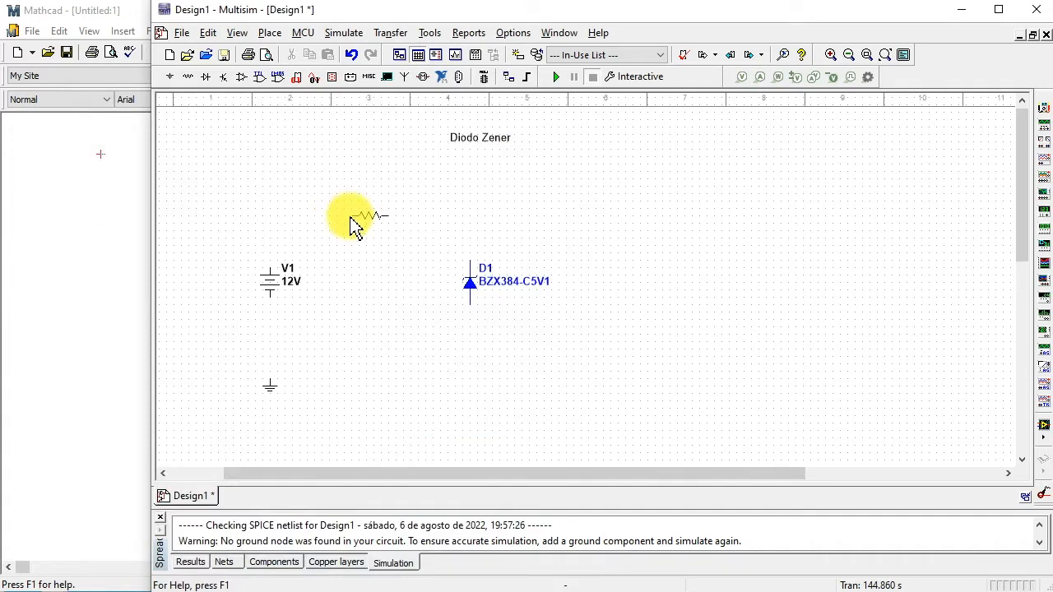
left_click(350, 222)
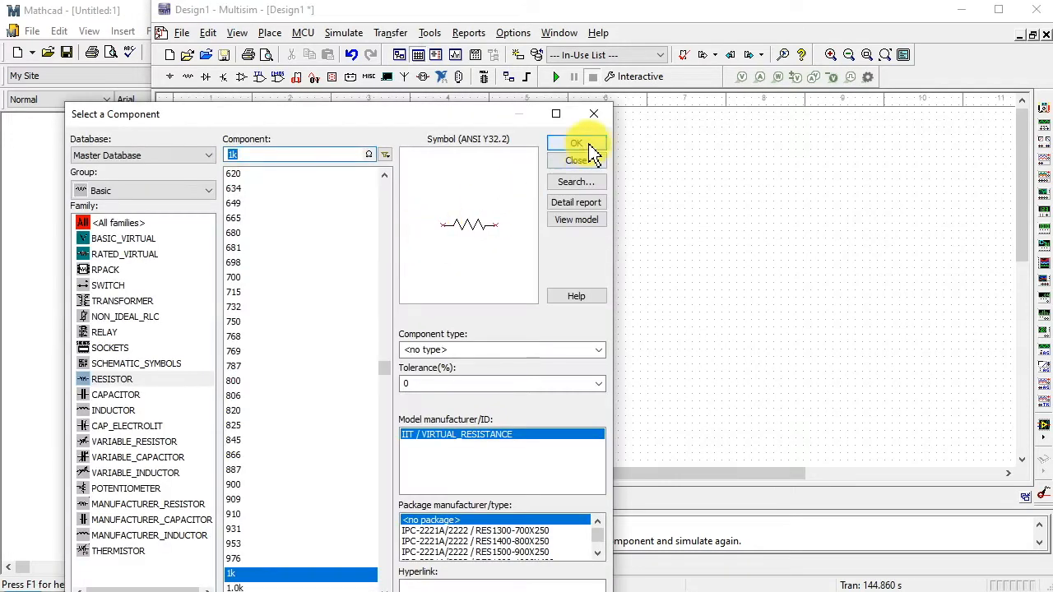
left_click(580, 159)
left_click(604, 292)
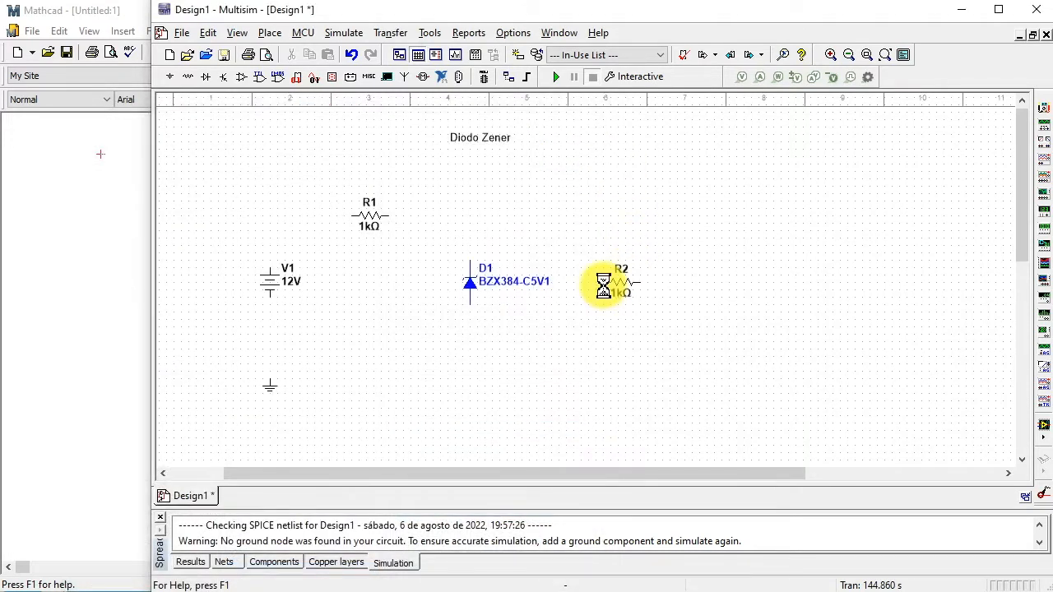
left_click(597, 137)
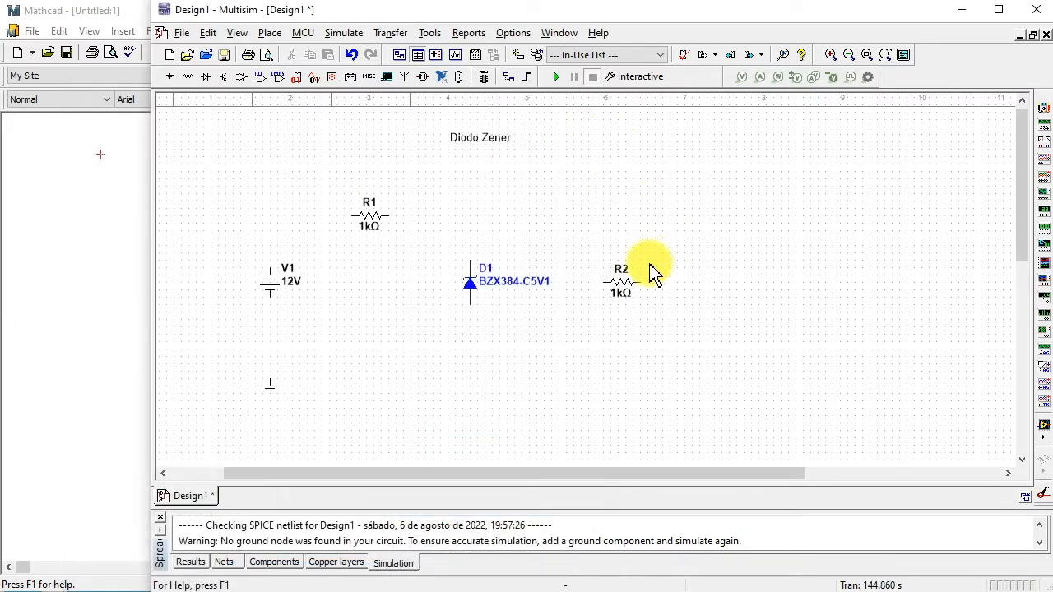
- Rotate resistor R2 by 90° clockwise so it stands upright
left_click(621, 286)
right_click(630, 294)
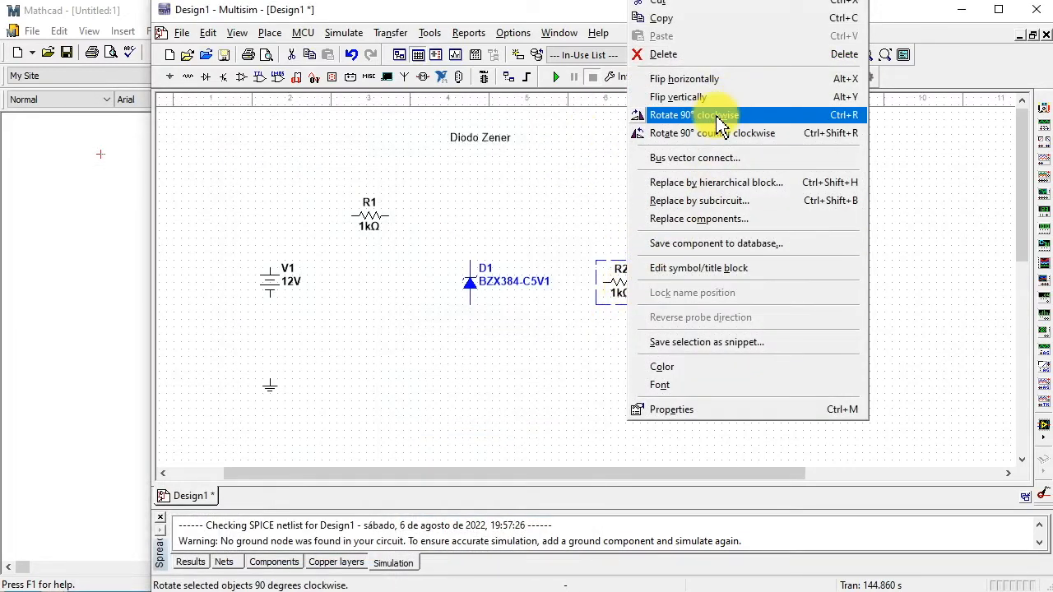
left_click(716, 114)
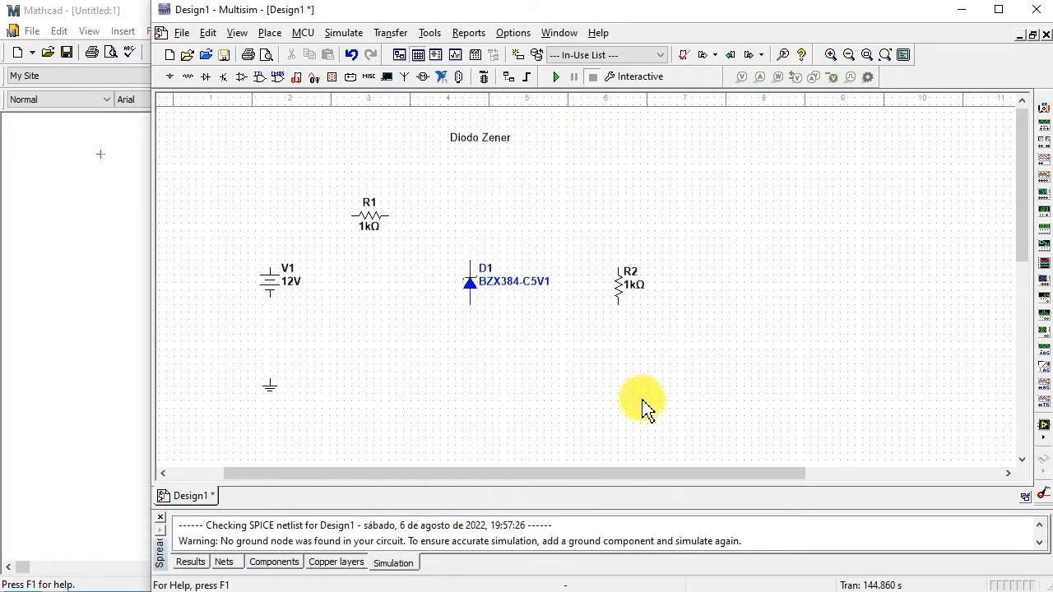
- Wire the lower ends of R2, source V1 and diode D1 together and connect them to ground
left_click(617, 302)
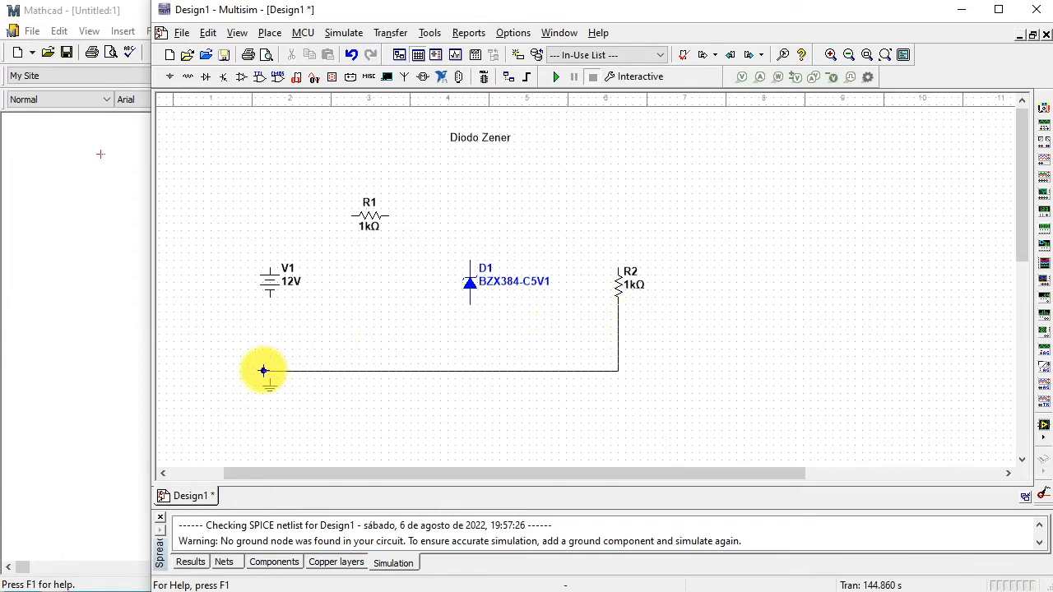
left_click(271, 297)
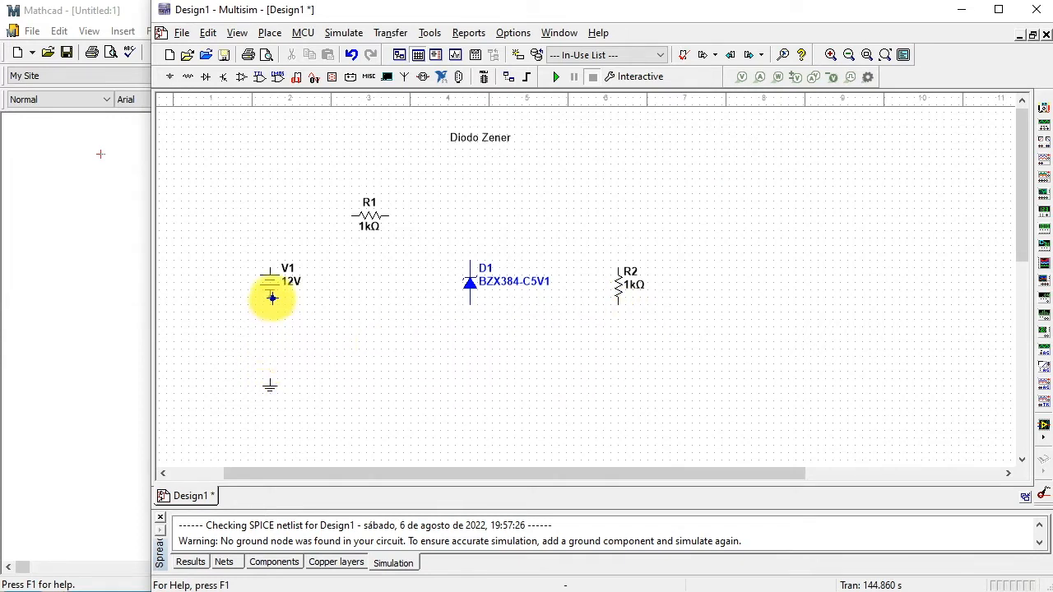
left_click(271, 377)
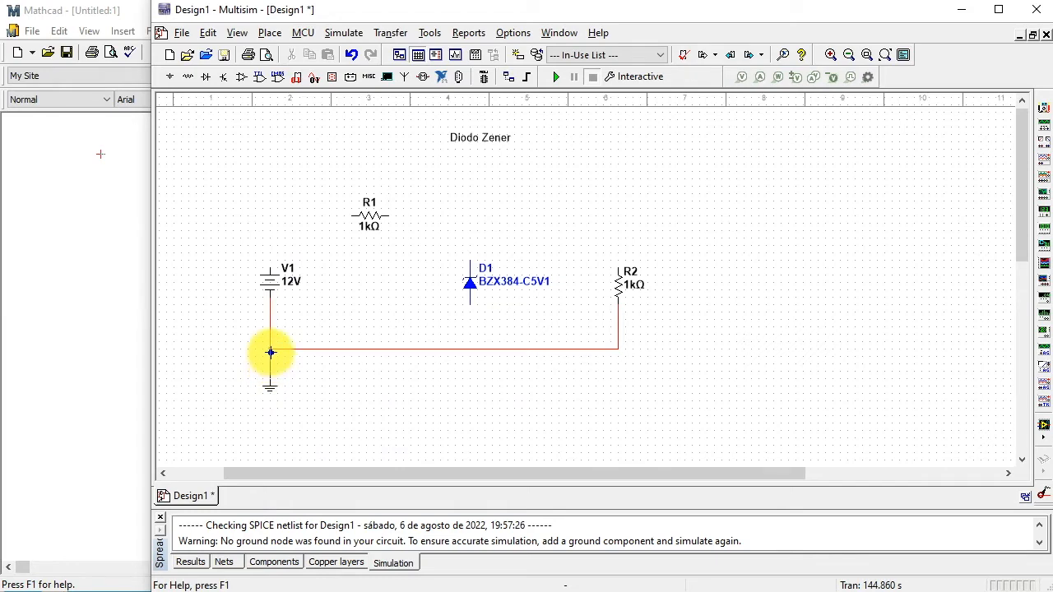
left_click(270, 350)
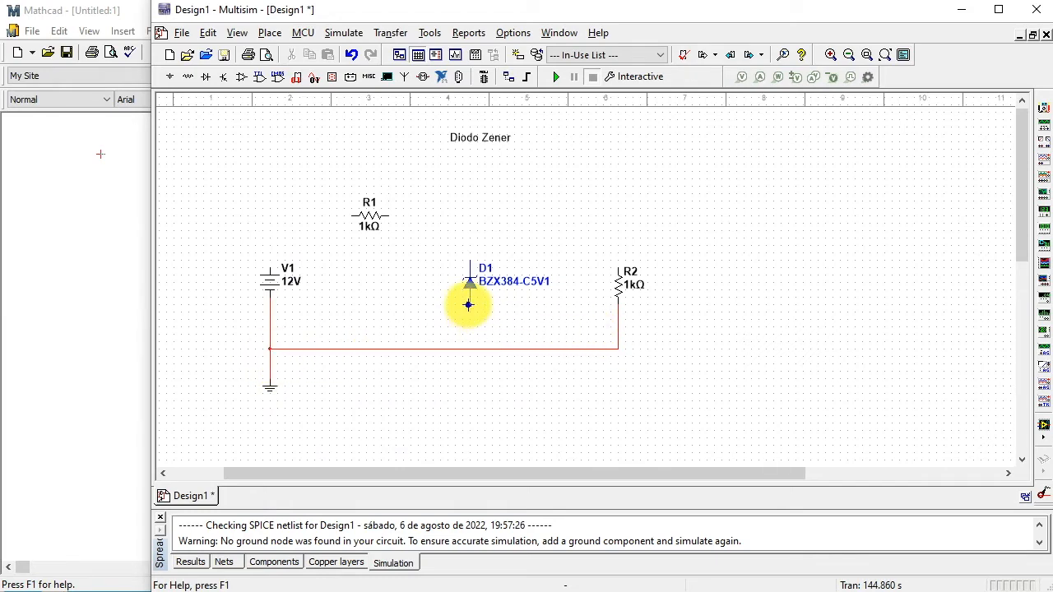
left_click(470, 302)
left_click(471, 346)
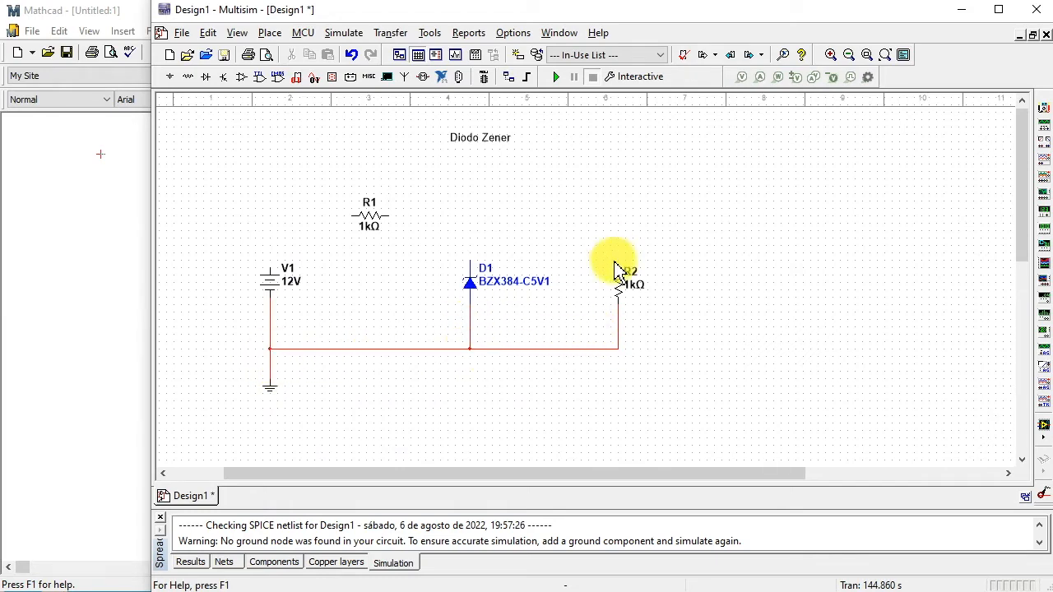
- Wire R1 between the upper terminal of V1 and the upper ends of diode D1 and R2
left_click(389, 216)
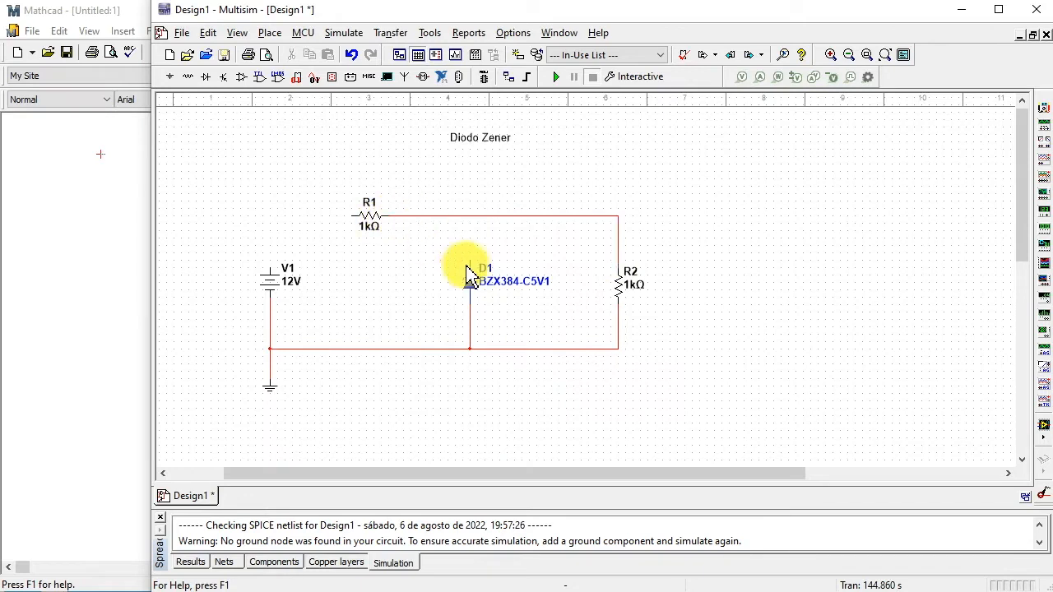
left_click(463, 216)
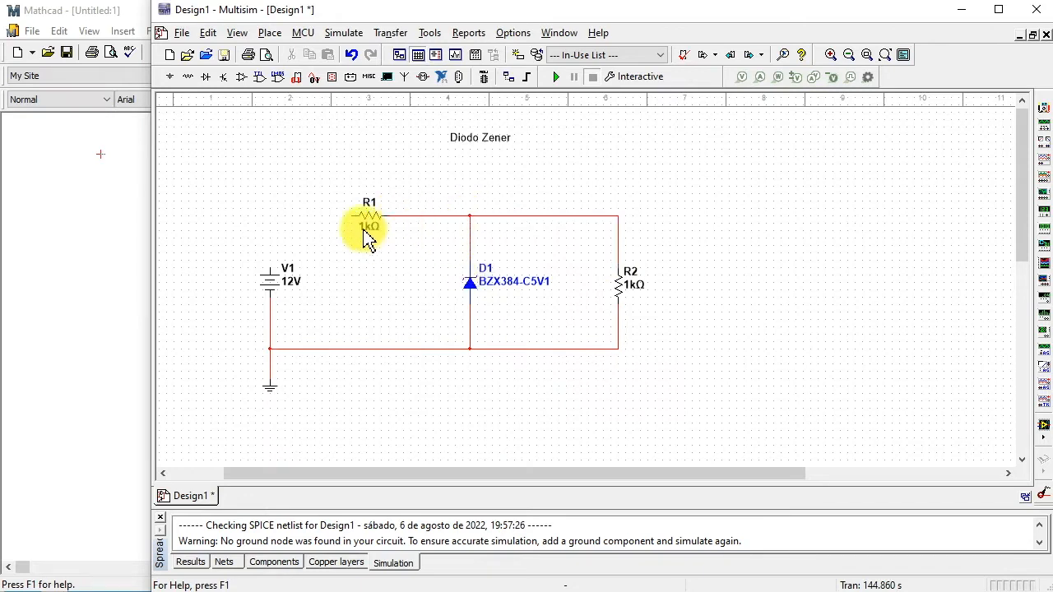
left_click(352, 216)
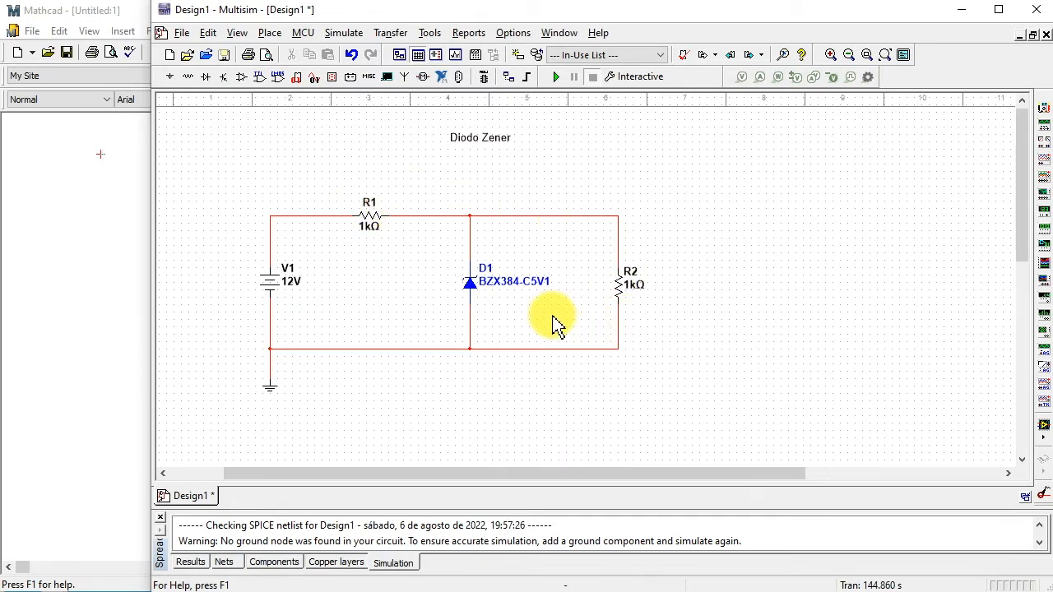
- Move the whole circuit slightly up and to the right, closer beneath the Diodo Zener title
left_click_drag(244, 180, 653, 413)
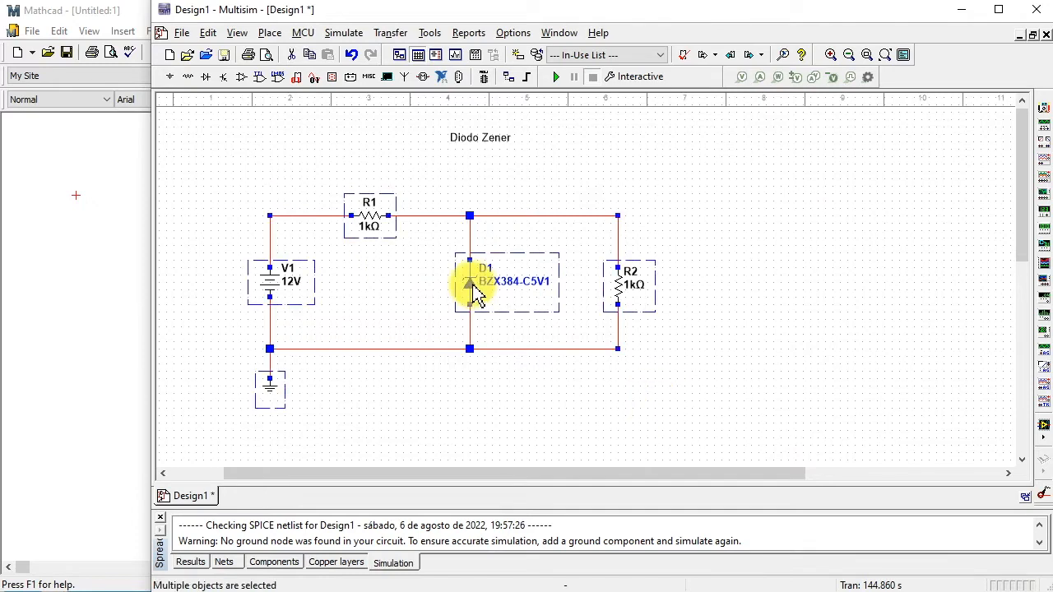
left_click_drag(470, 282, 502, 257)
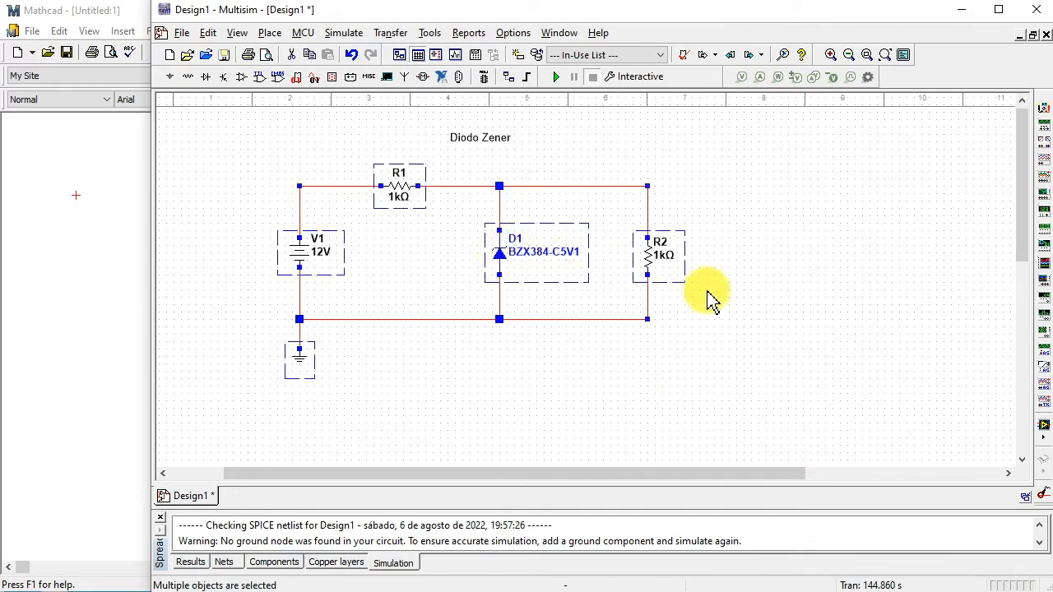
left_click(756, 309)
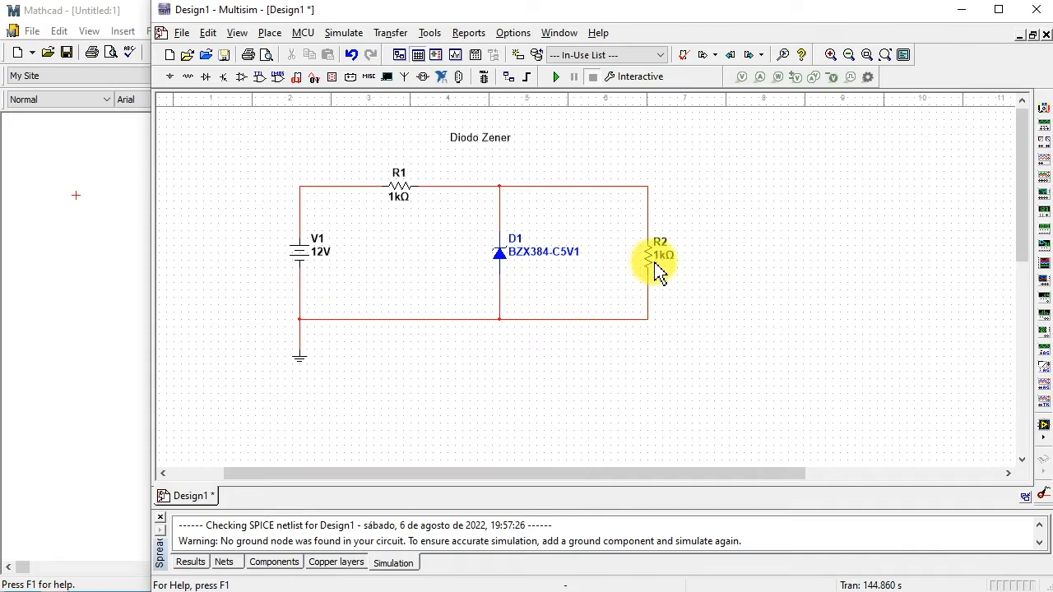
- Switch to Mathcad and define the current I with subscript 0 as 30 mA below the Diodo Zener heading
left_click(82, 197)
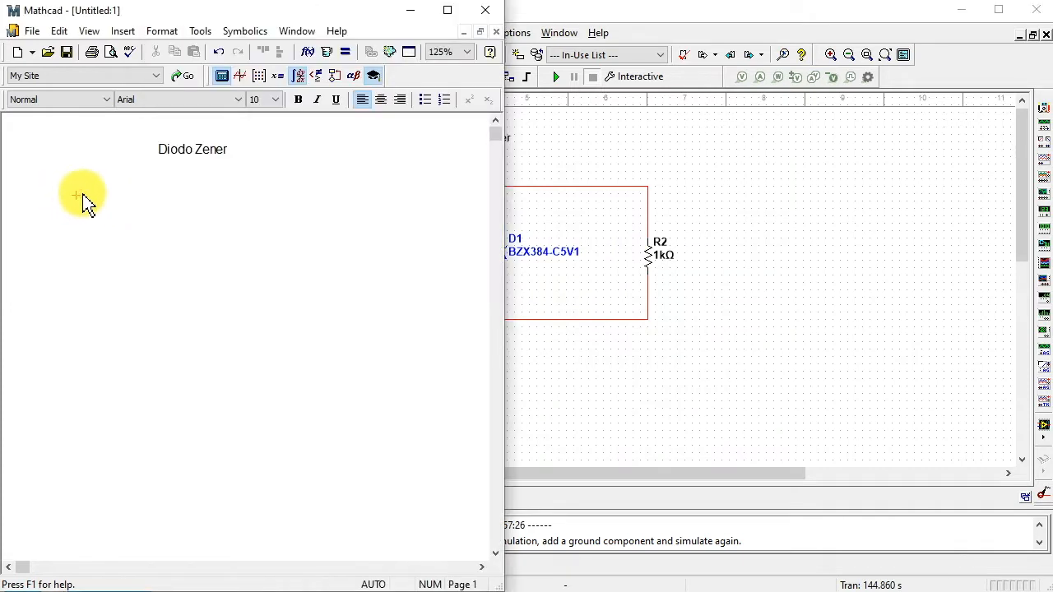
type("I.o")
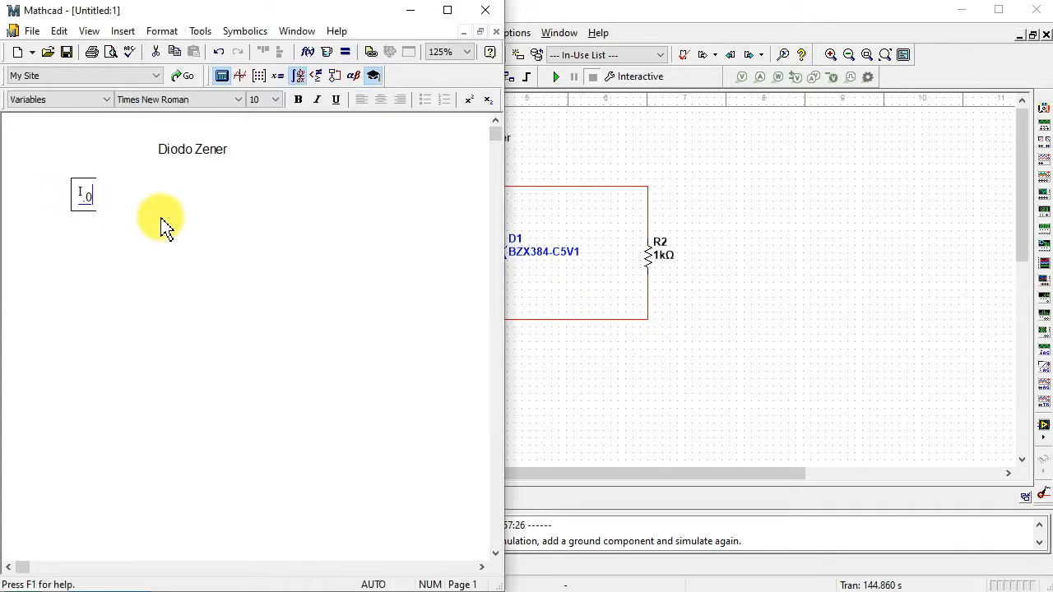
type(":= 30·mA")
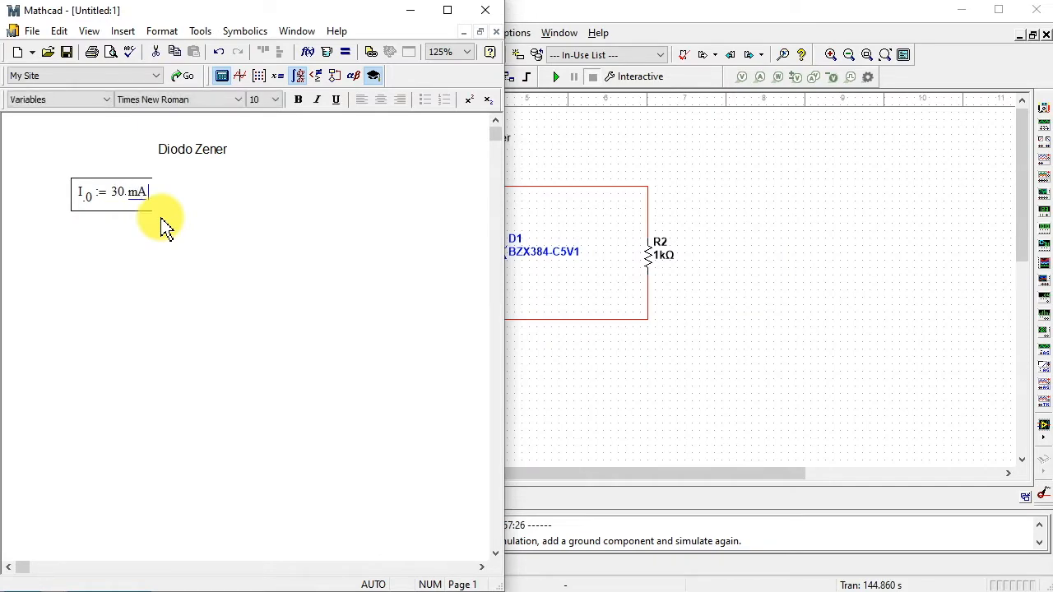
- Define the voltage V with subscript 1 as 12 V beneath the current definition
left_click(75, 255)
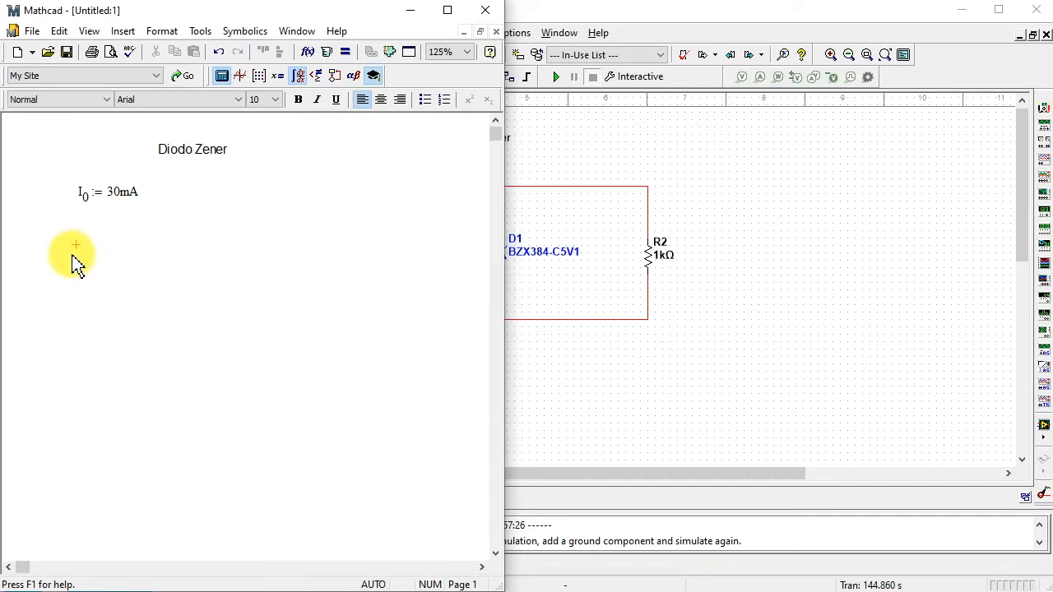
type("V1")
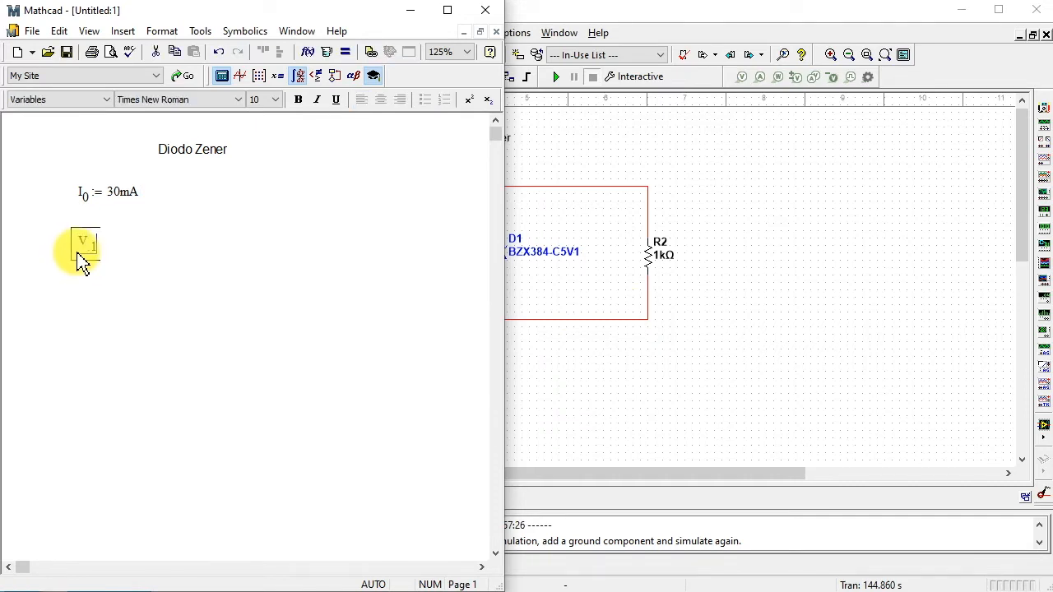
type(".1:12")
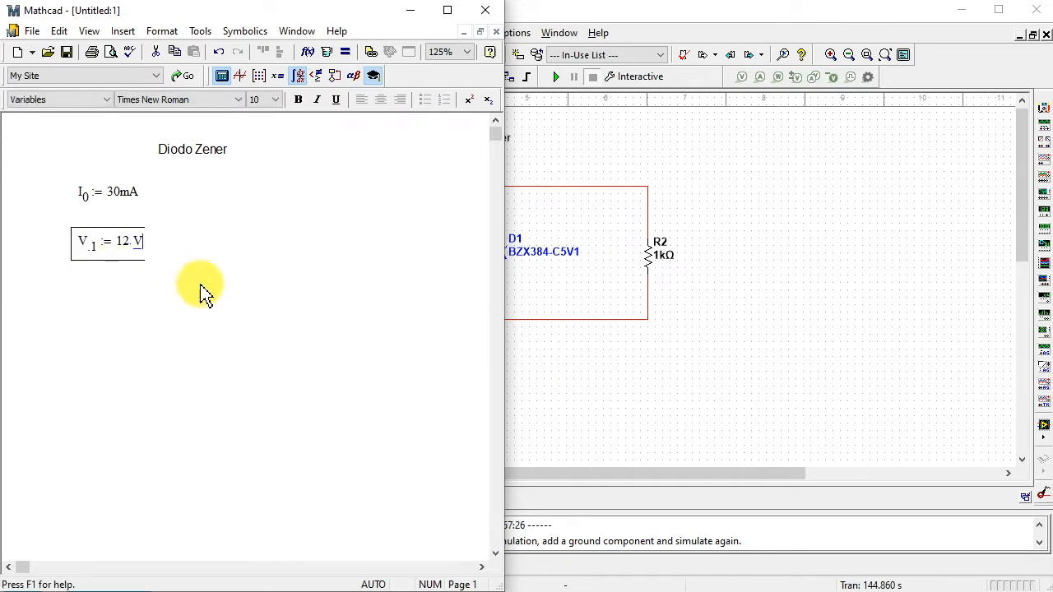
left_click(201, 285)
key("alt+Tab")
- Define the voltage V with subscript Z as 5.1 V beneath the 12 V definition
left_click(77, 281)
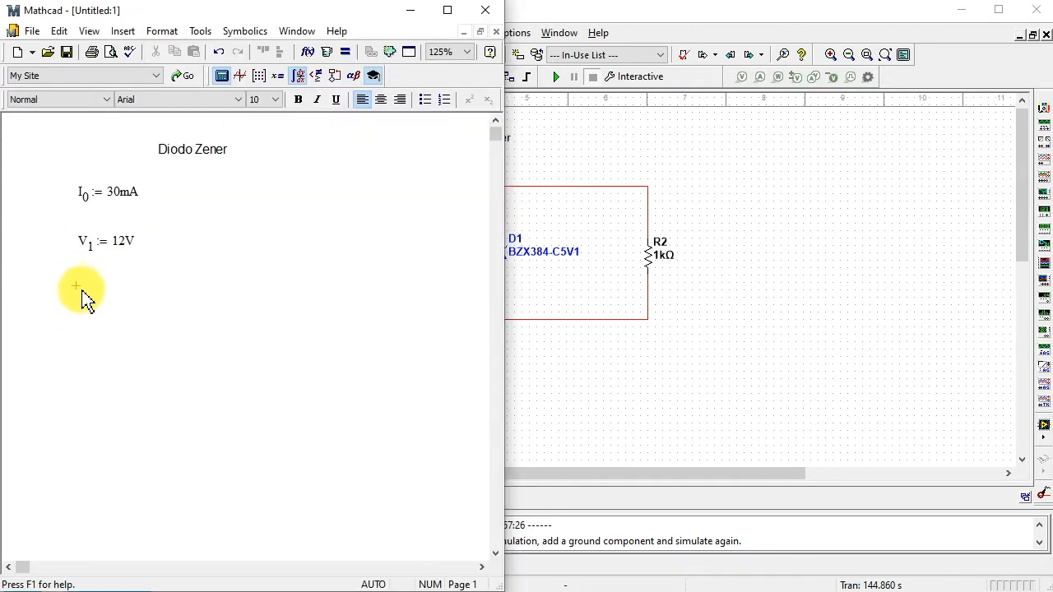
type("V")
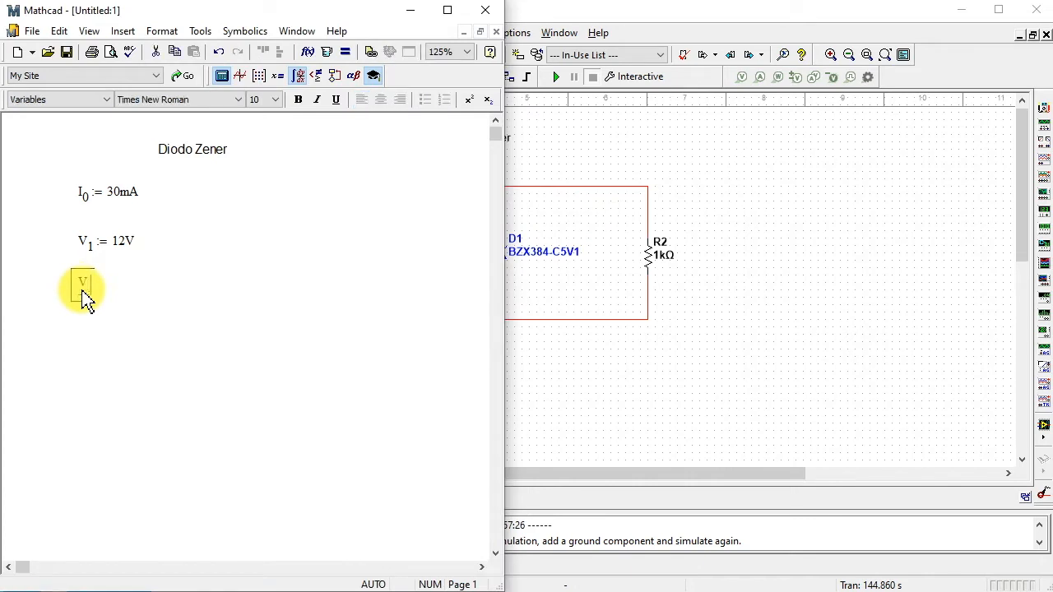
type(".z:")
type(".")
type("1*V")
left_click(195, 329)
- Move the 30 mA current definition below the V with subscript Z definition in the Mathcad worksheet
left_click(757, 263)
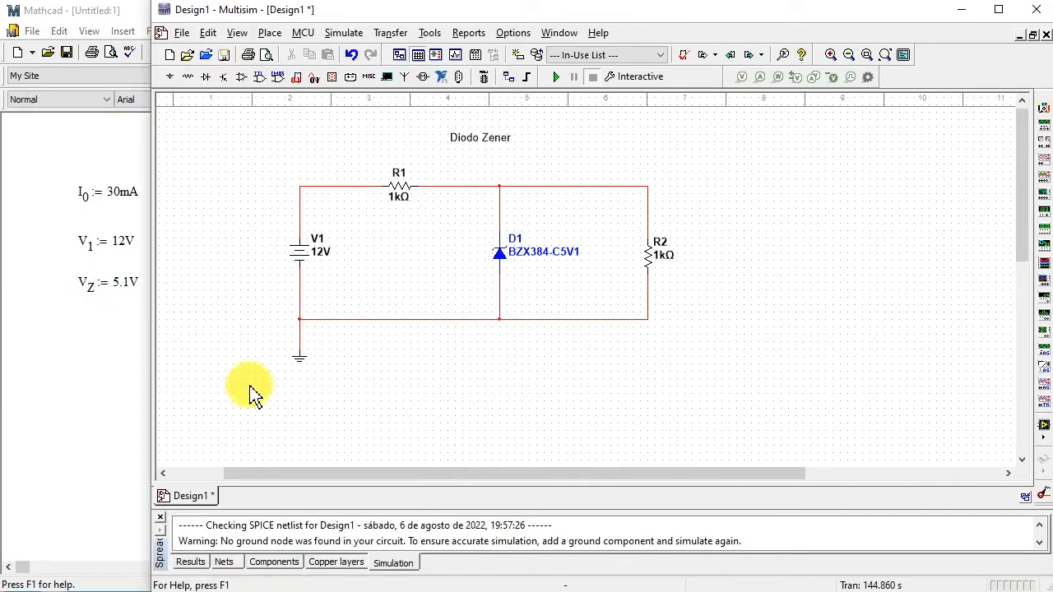
left_click(77, 341)
left_click(76, 335)
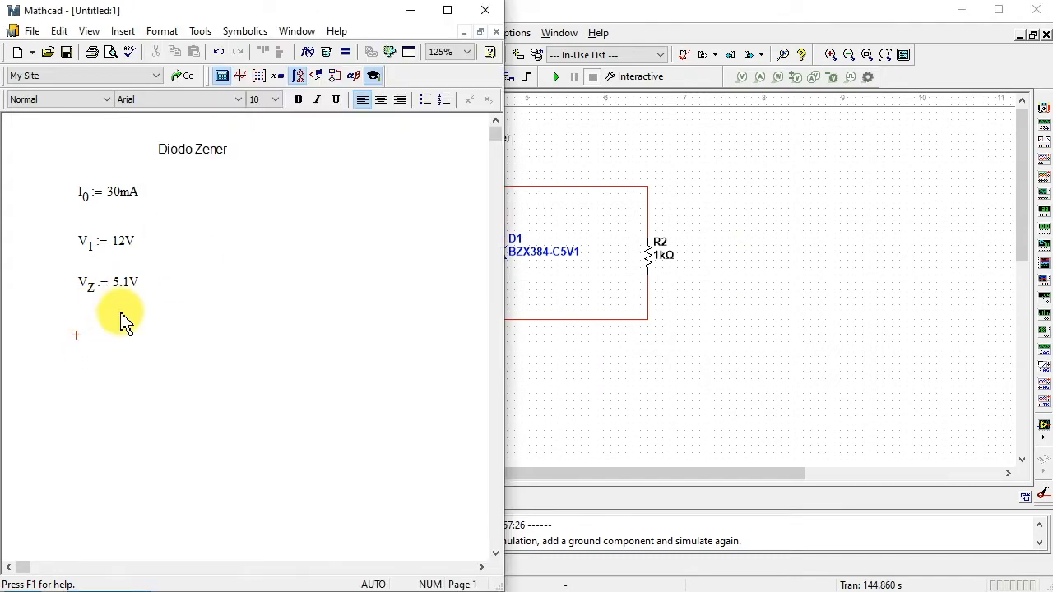
left_click_drag(158, 178, 112, 327)
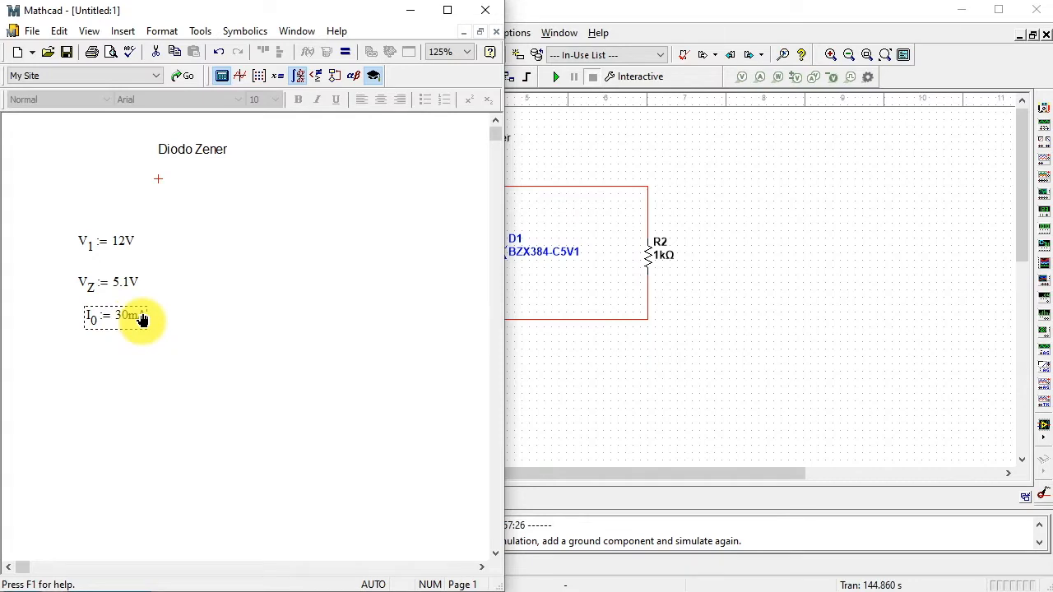
- Move the three definitions up together beneath the Diodo Zener heading and line them up in a vertical column
left_click_drag(174, 211, 119, 260)
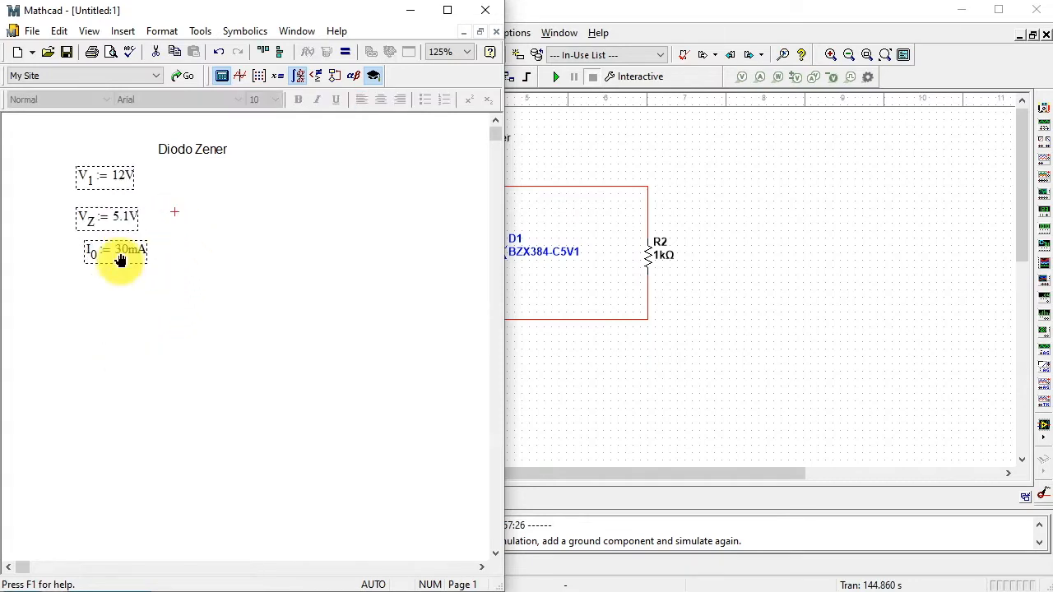
left_click(278, 52)
left_click(181, 277)
left_click(100, 312)
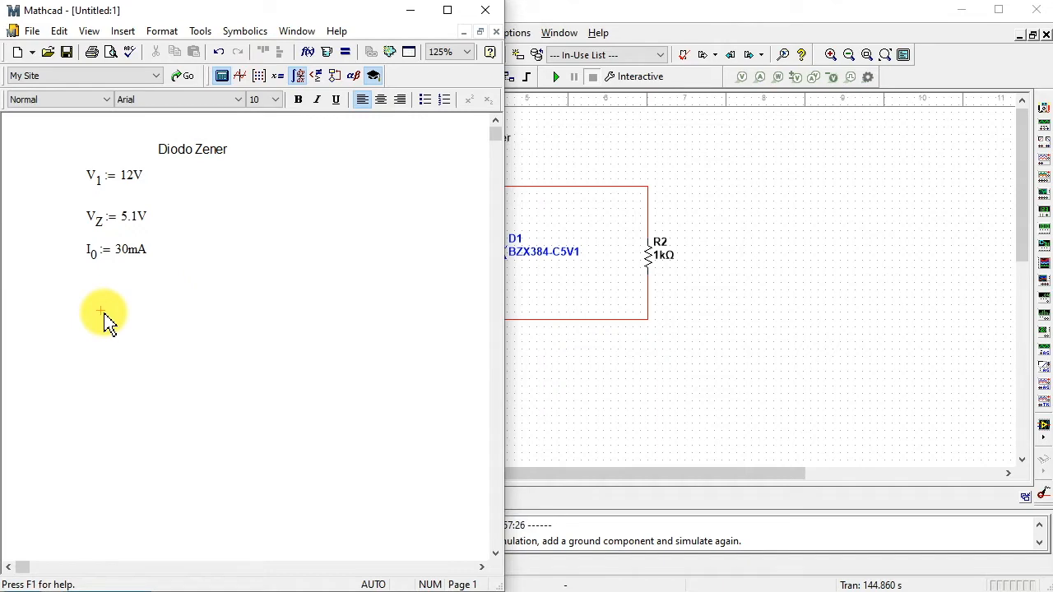
- Switch to Multisim and examine the reverse breakdown knee voltage and current in diode D1's model parameters, leaving the model unedited
left_click(600, 383)
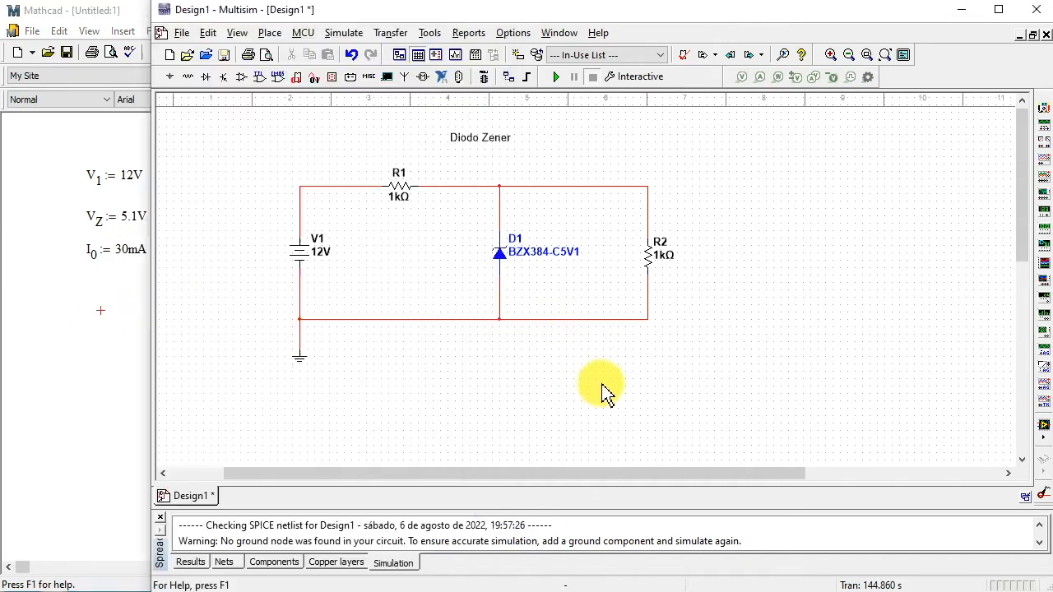
double_click(504, 261)
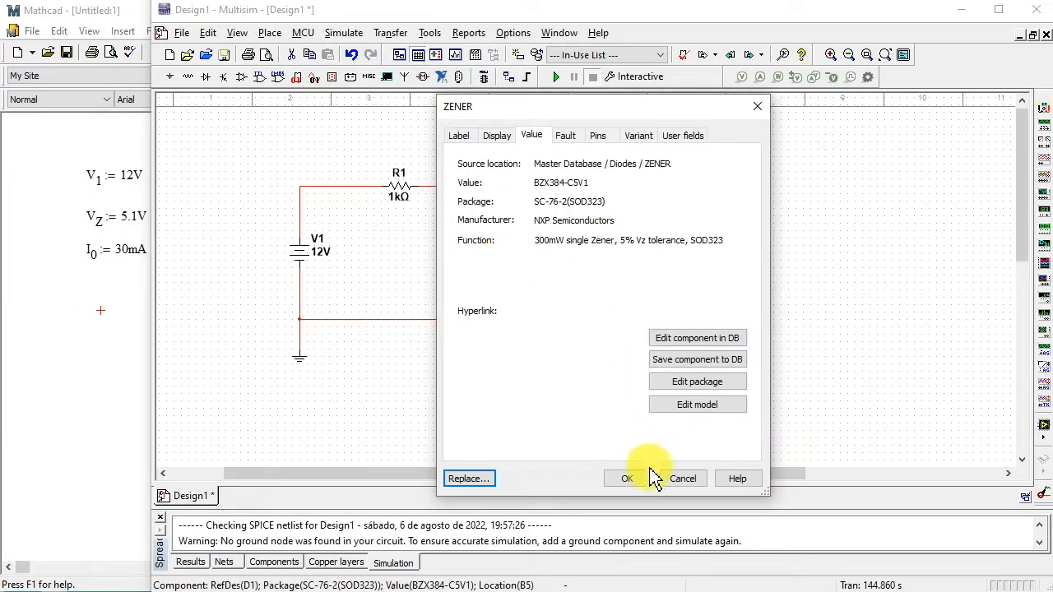
left_click(724, 411)
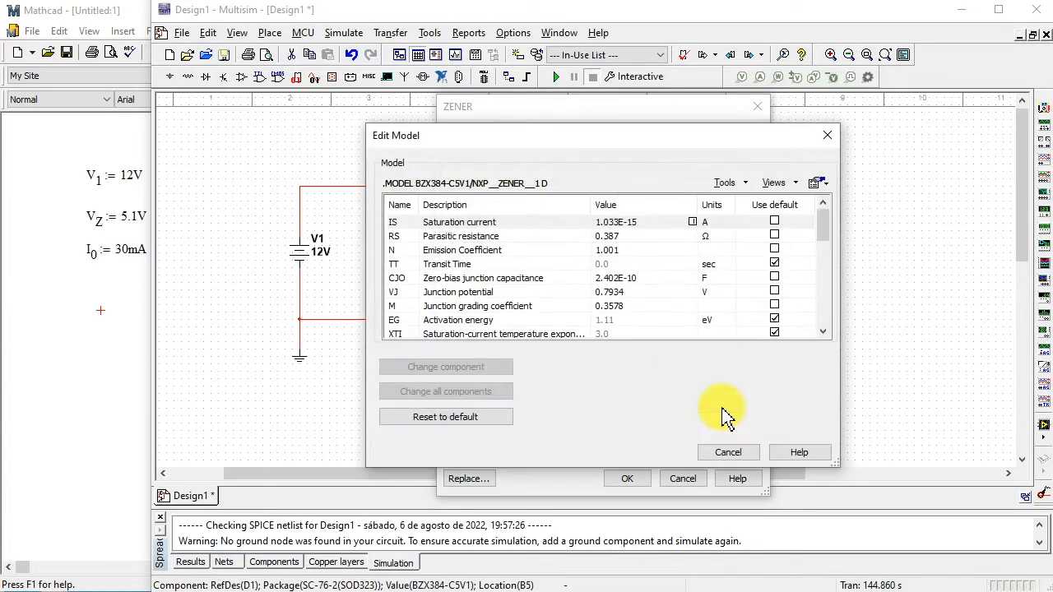
left_click(822, 332)
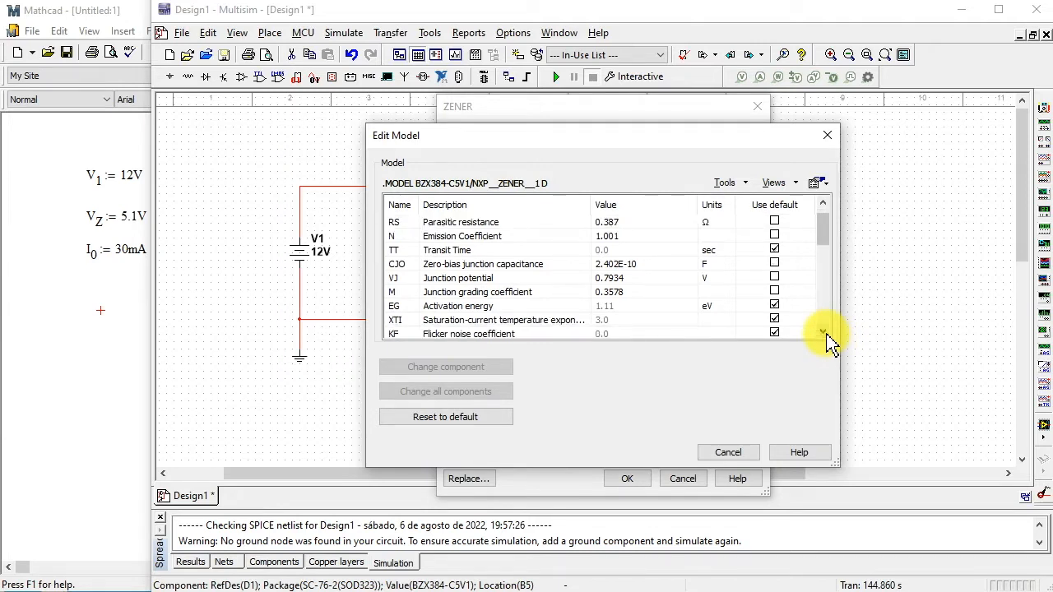
left_click(822, 333)
left_click(823, 332)
left_click(822, 332)
left_click(823, 332)
left_click(822, 332)
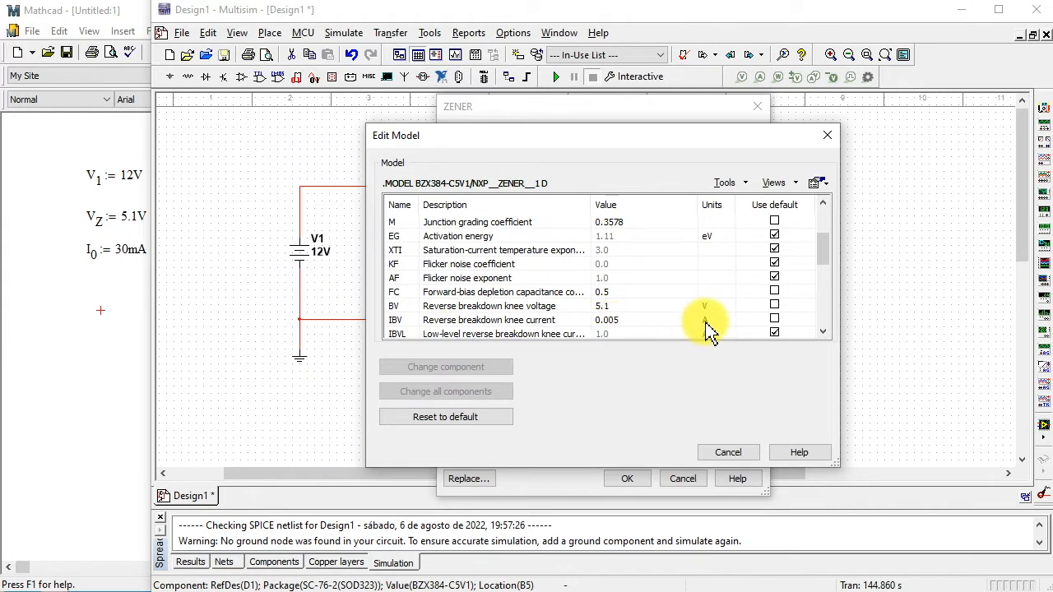
left_click(822, 332)
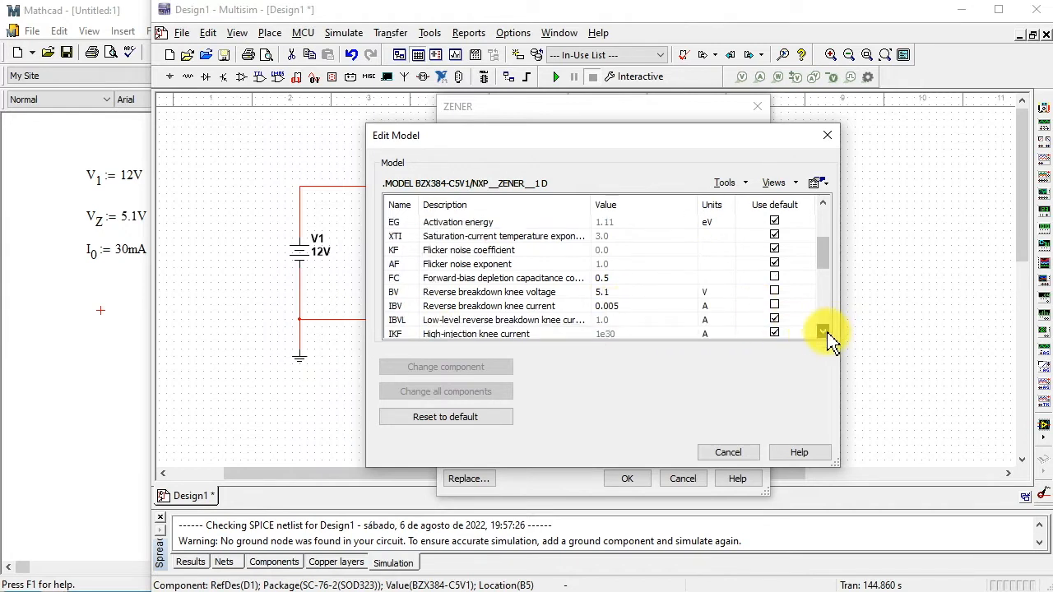
left_click(823, 333)
left_click(822, 332)
left_click(823, 332)
left_click(822, 332)
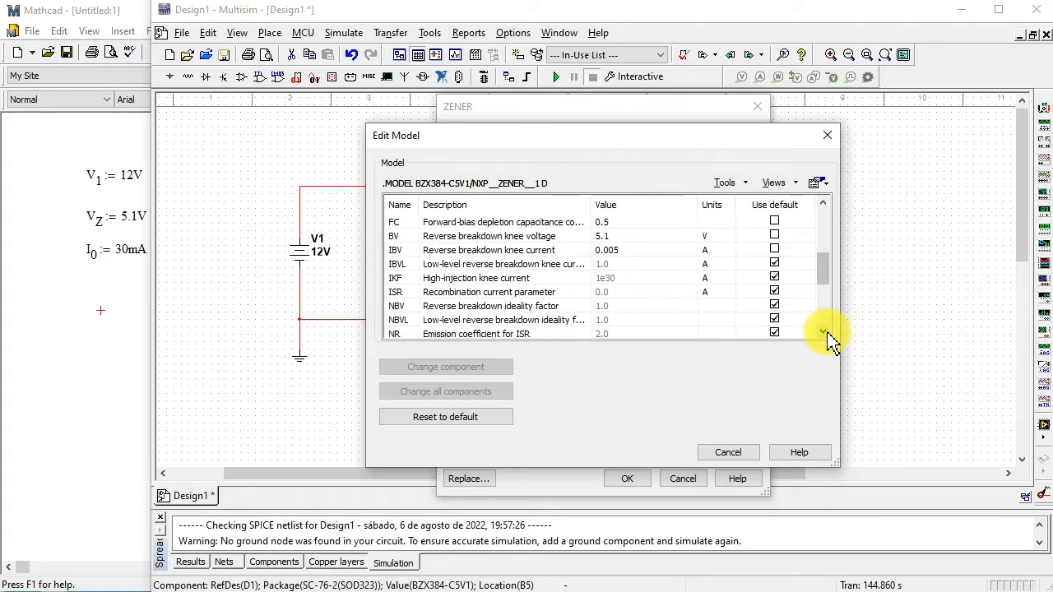
left_click(823, 332)
left_click(823, 332)
left_click(822, 333)
left_click(822, 332)
left_click(823, 332)
scroll(606, 275, "up", 5)
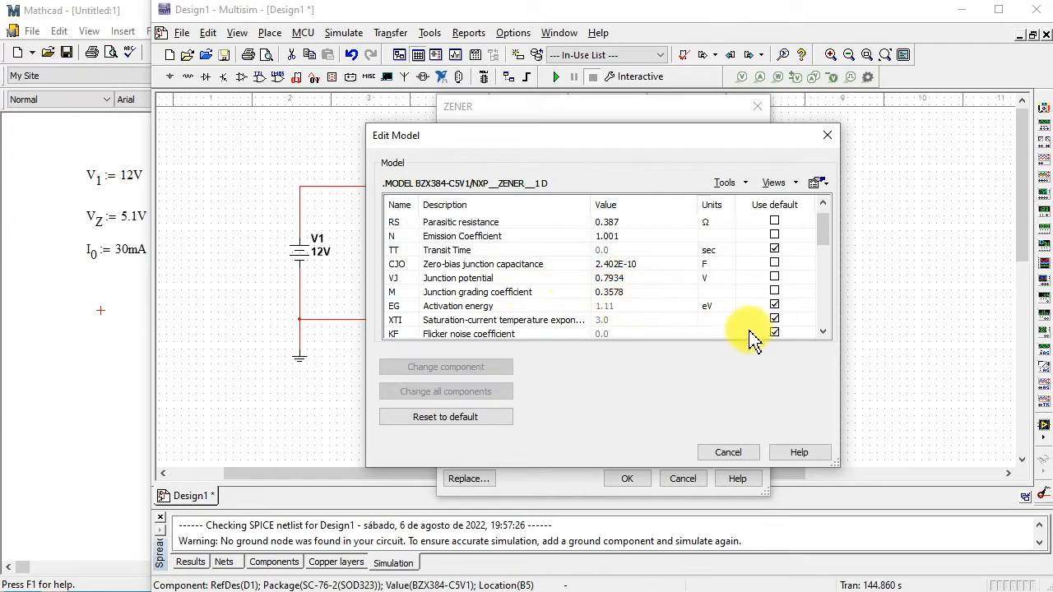
scroll(822, 332, "down", 3)
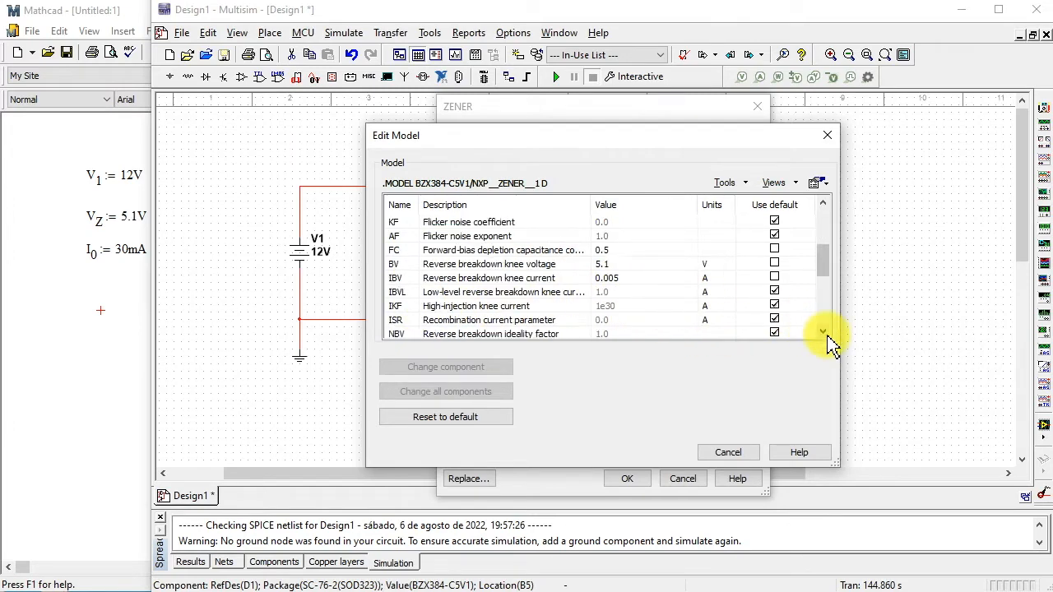
left_click(827, 135)
key("Escape")
- Switch to Mathcad and paste a copy of the 30 mA current definition below the original
left_click(92, 296)
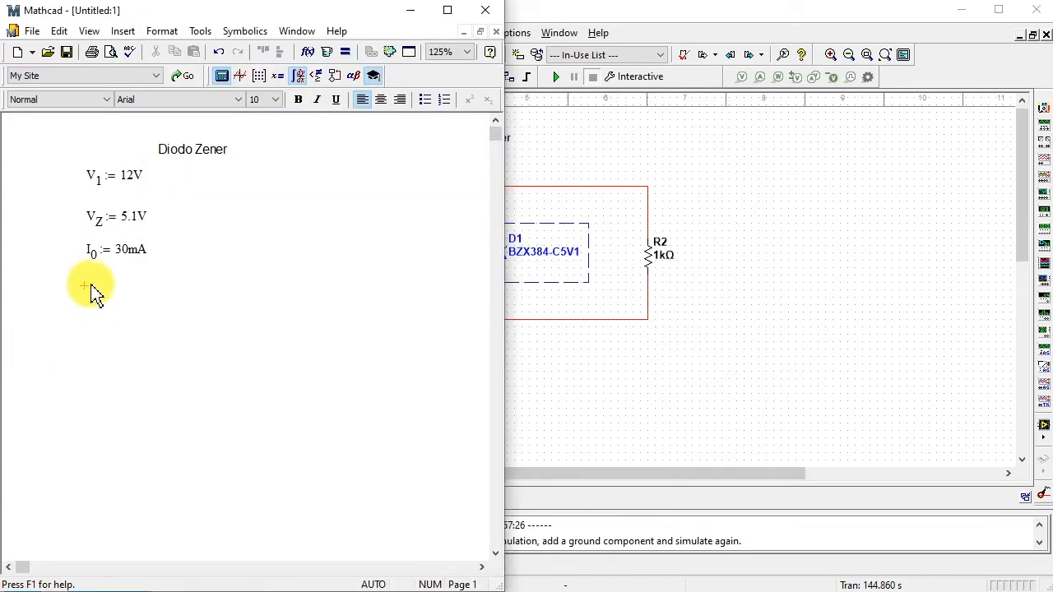
left_click_drag(94, 280, 118, 249)
right_click(118, 249)
left_click(150, 326)
key("ctrl+v")
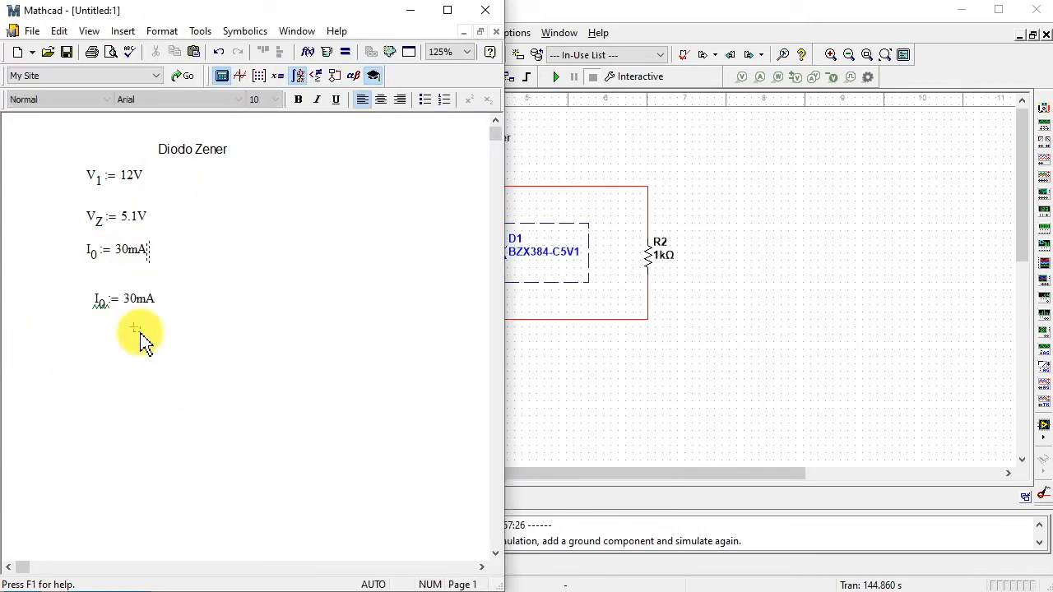
- Turn the copied current definition into I with subscript Z, equal to 5 mA
left_click(104, 308)
left_click(104, 308)
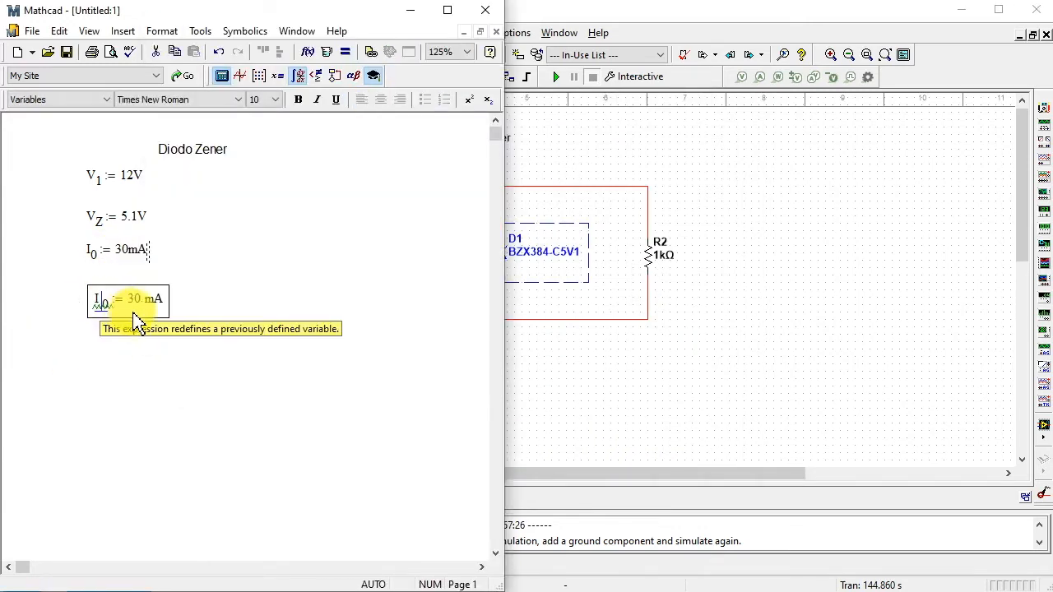
key("Delete")
type("Z")
left_click_drag(128, 304, 136, 305)
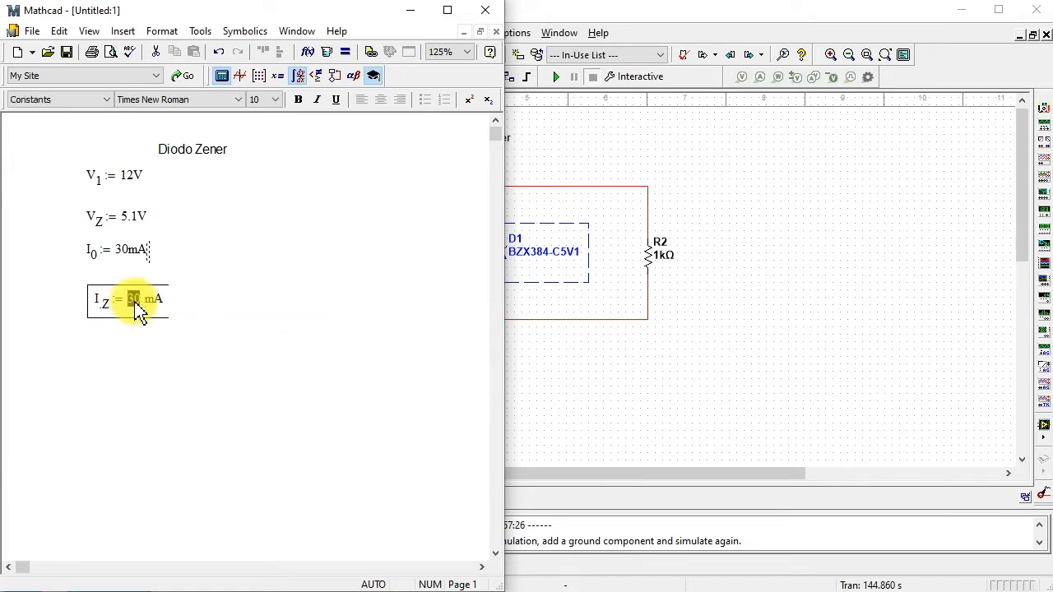
type("5")
left_click(240, 293)
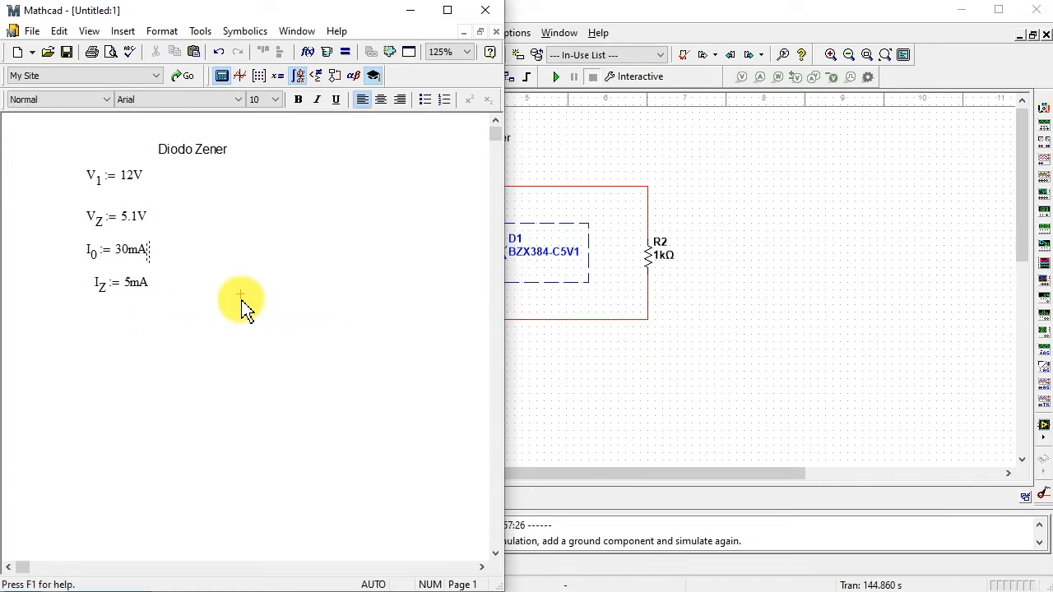
- Write the symbolic equation V with subscript 0 = V with subscript Z below the current definitions in Mathcad
left_click(673, 427)
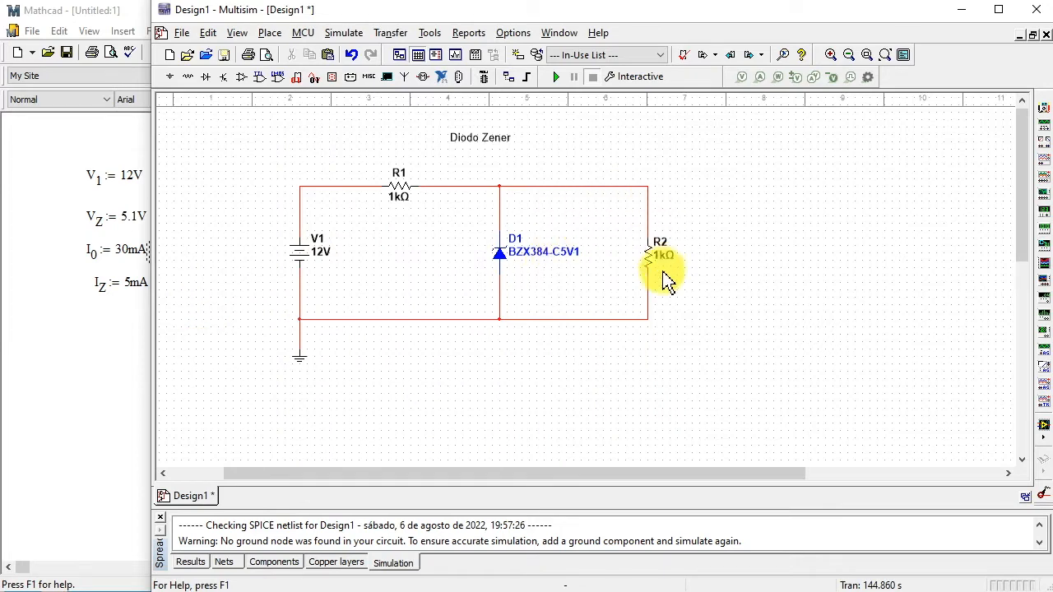
left_click(92, 335)
type("V0")
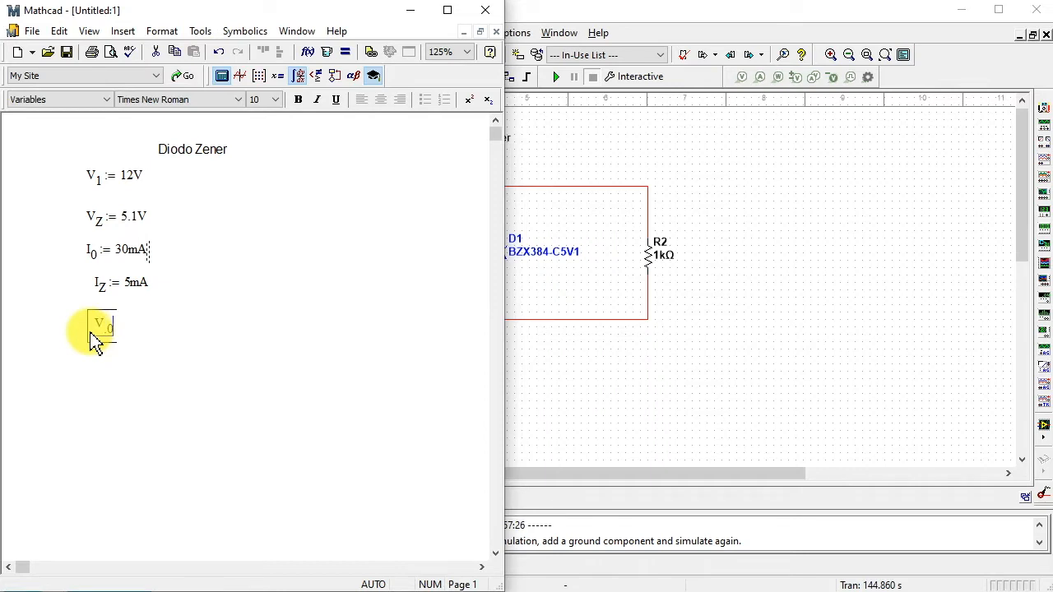
type(".0=")
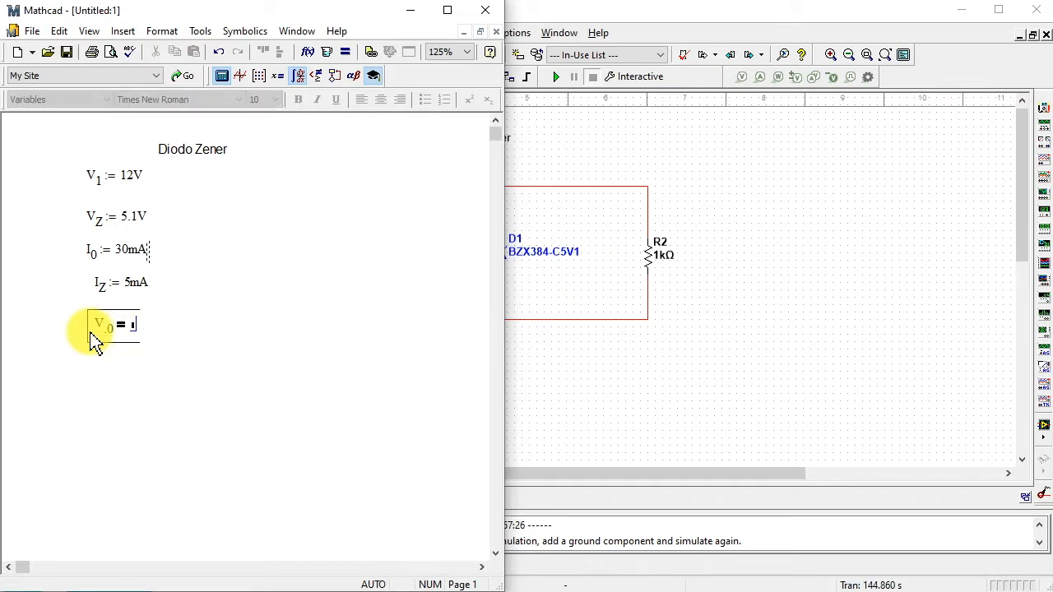
type("V")
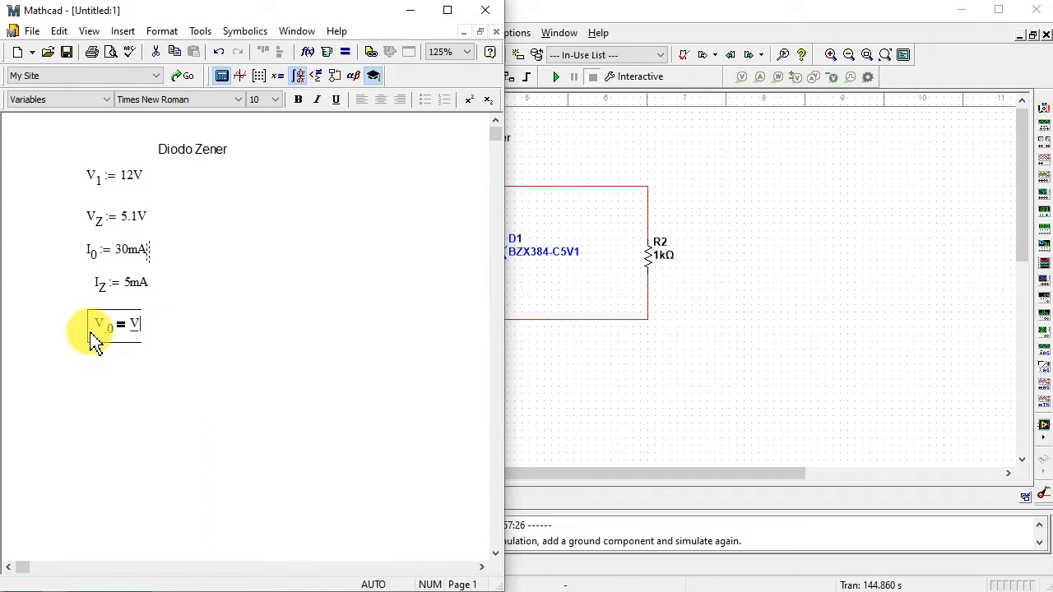
type(".Z")
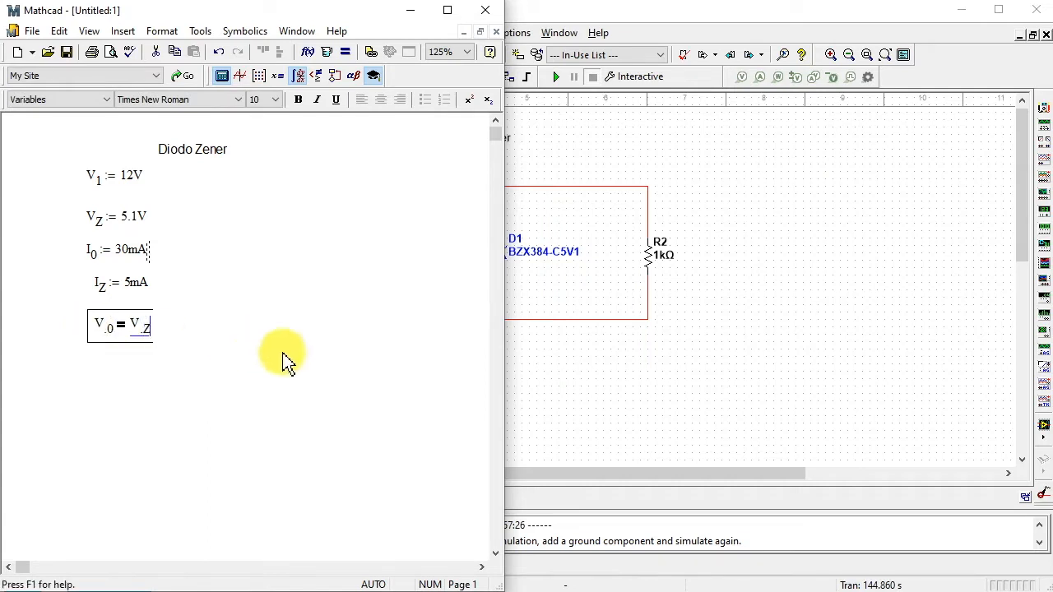
key("Return")
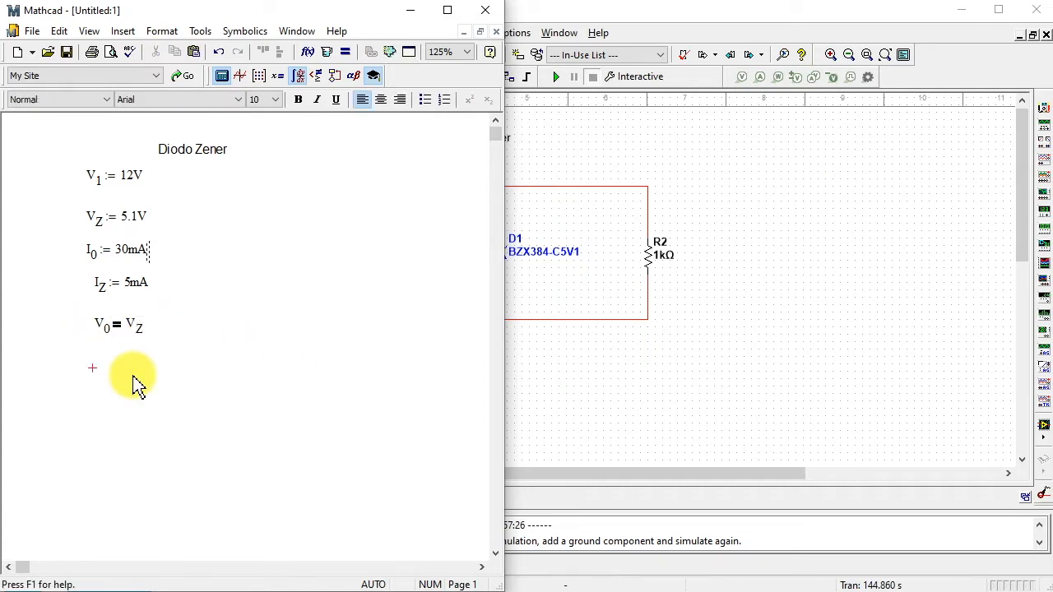
- Write the symbolic equation for R with subscript 2 as V subscript 0 divided by I subscript 0, beneath the voltage equation
type("R2")
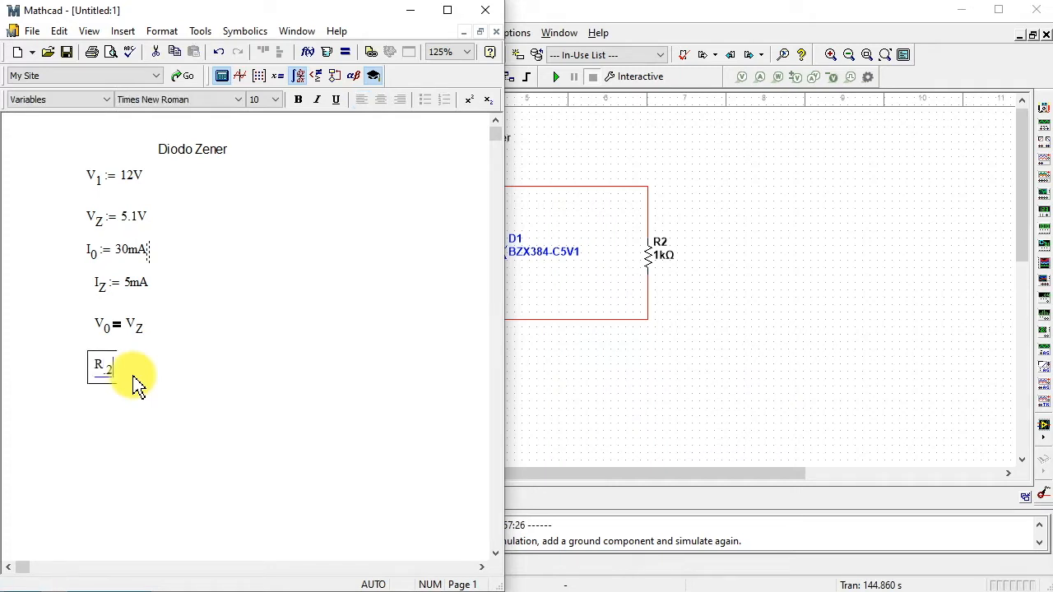
type(".2=")
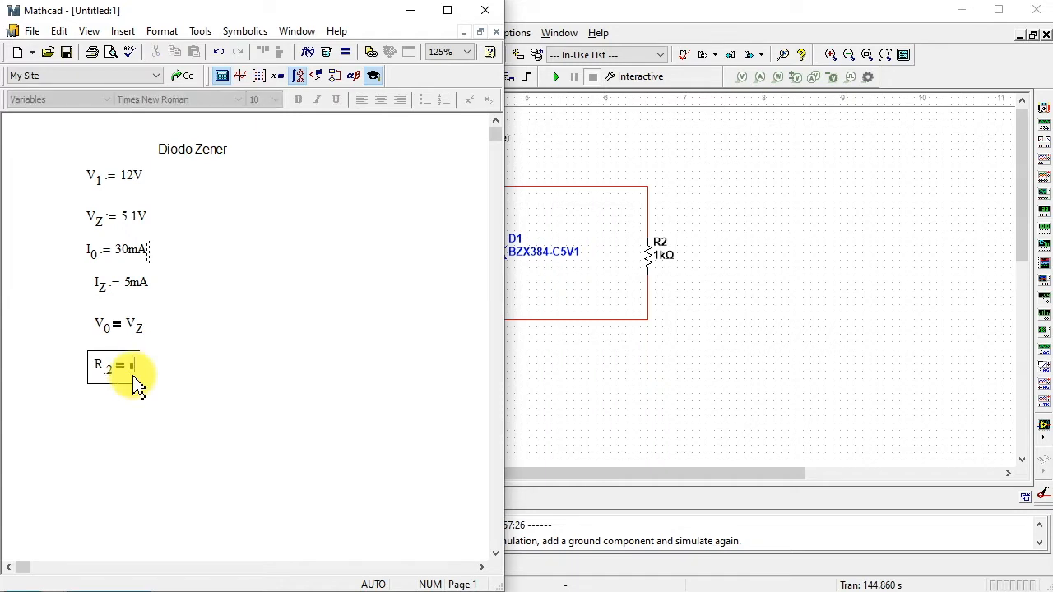
type("V0")
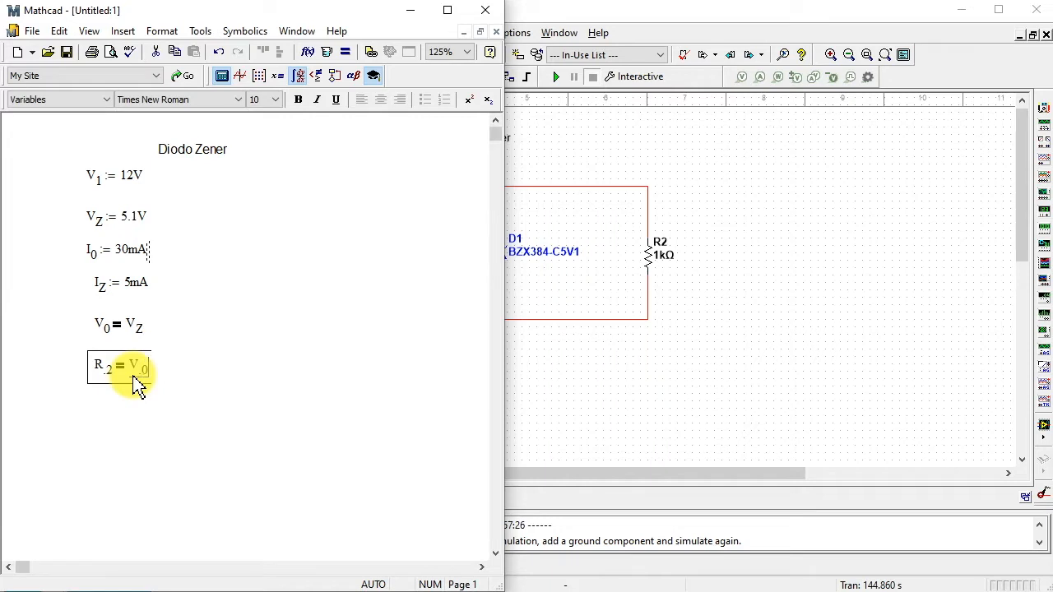
type(".0/")
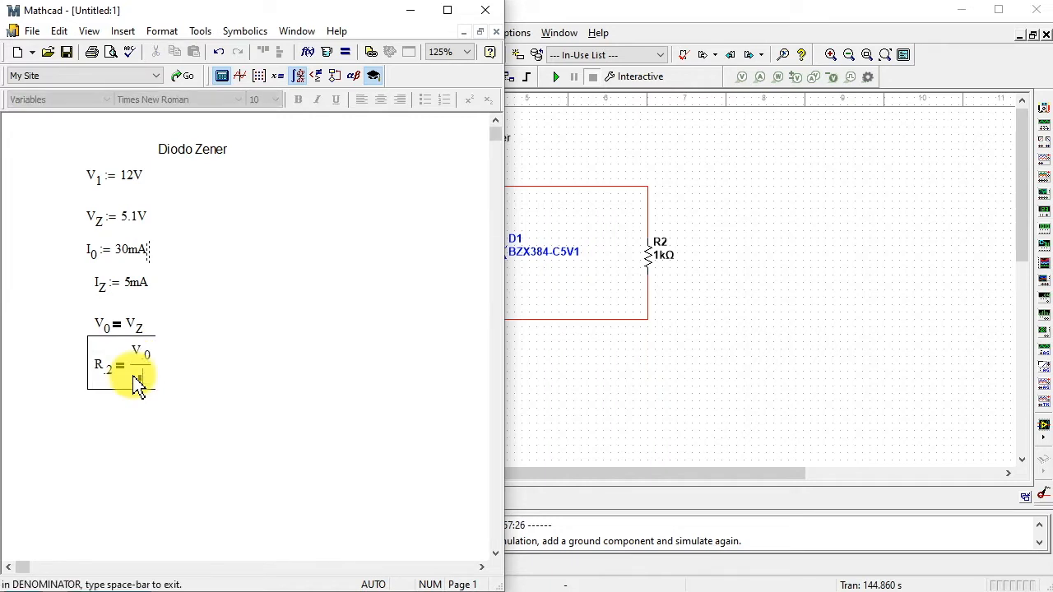
type("I.0")
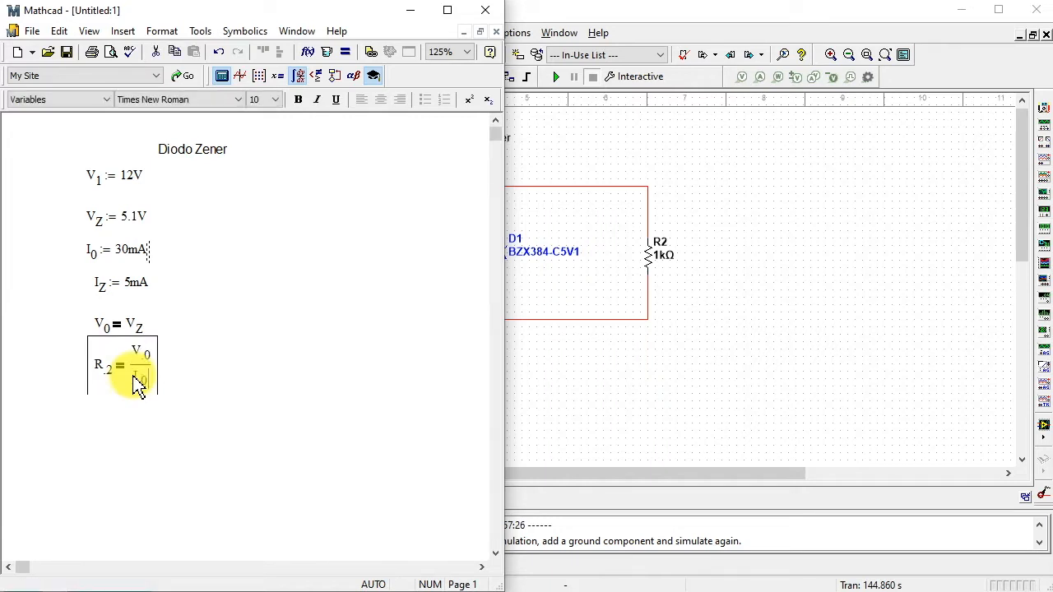
left_click(240, 369)
- Copy the symbolic R subscript 2 equation from Mathcad and place it on the Multisim schematic just above resistor R2
left_click_drag(183, 344, 130, 379)
right_click(131, 371)
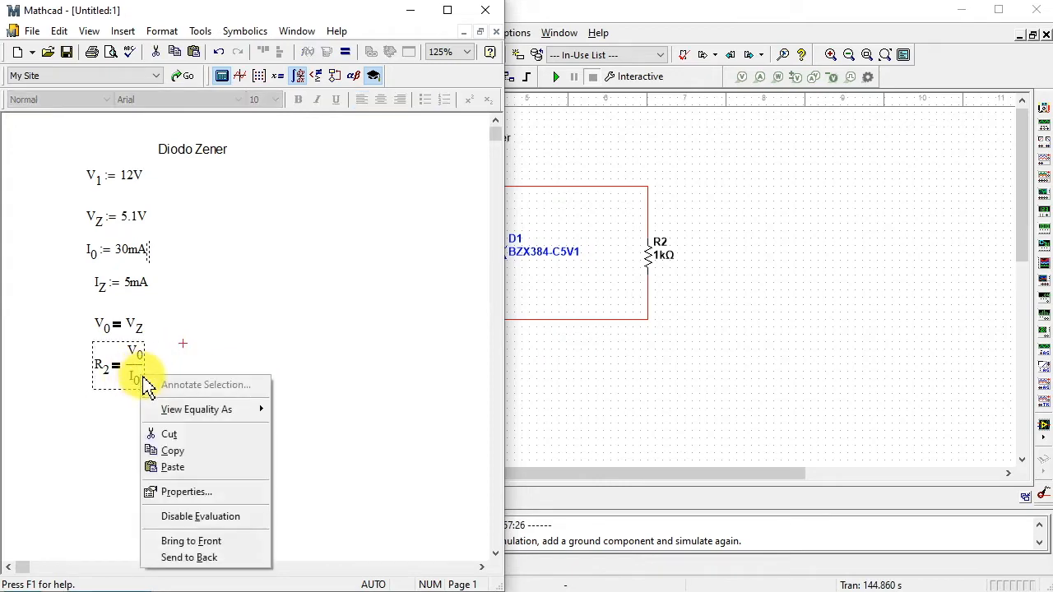
left_click(181, 450)
left_click(688, 207)
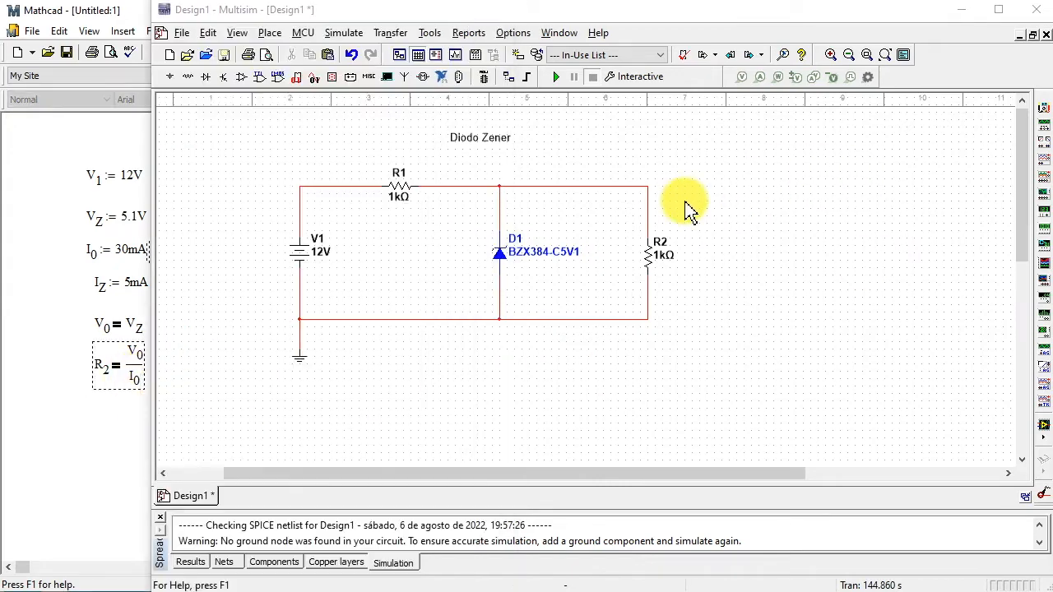
right_click(690, 204)
left_click(738, 354)
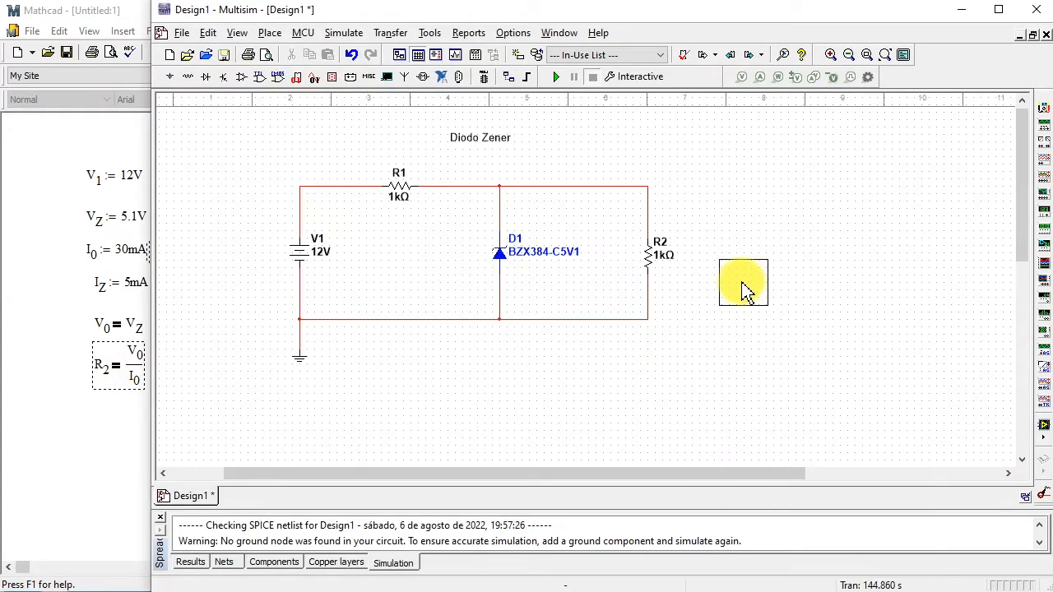
left_click(689, 216)
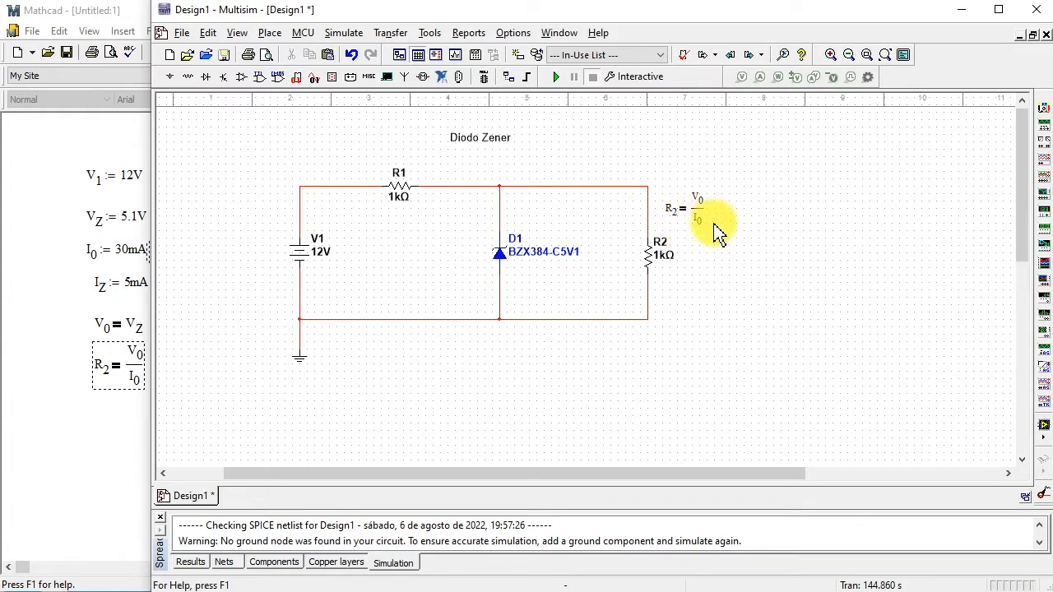
- Switch to Mathcad and paste a copy of the R subscript 2 equation beside the original
key("alt+Tab")
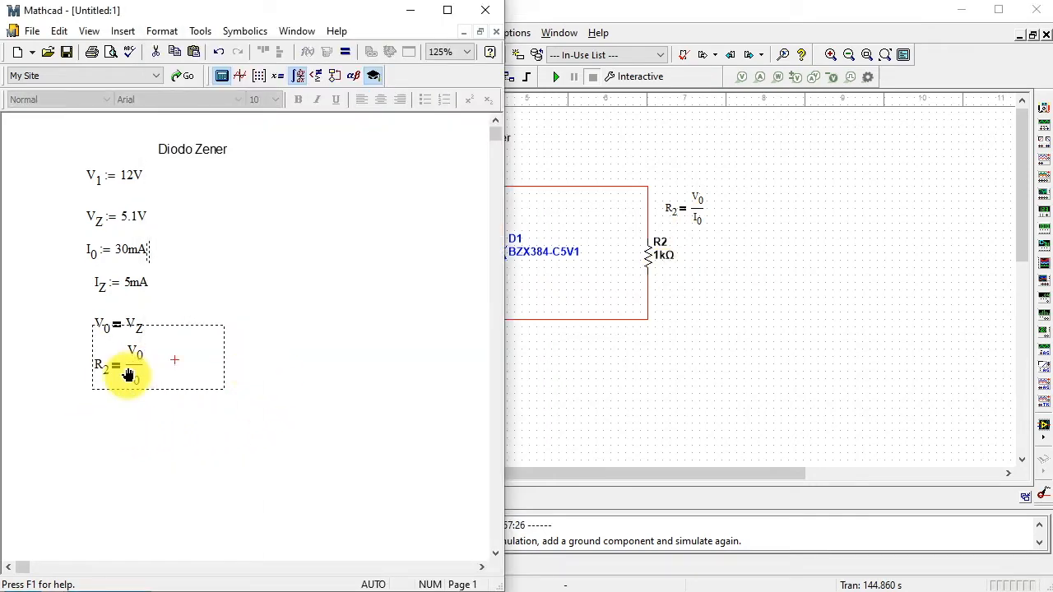
right_click(130, 378)
left_click(177, 455)
right_click(249, 368)
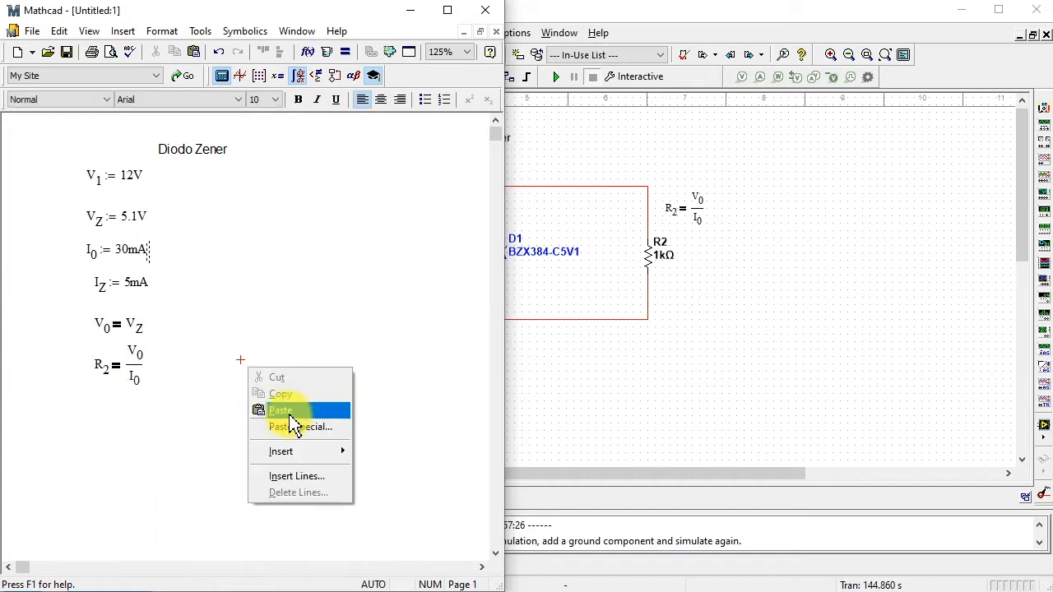
left_click(287, 411)
- Turn the copied equation into the definition R subscript 2 := V subscript Z over I subscript 0 and evaluate it numerically
left_click(264, 385)
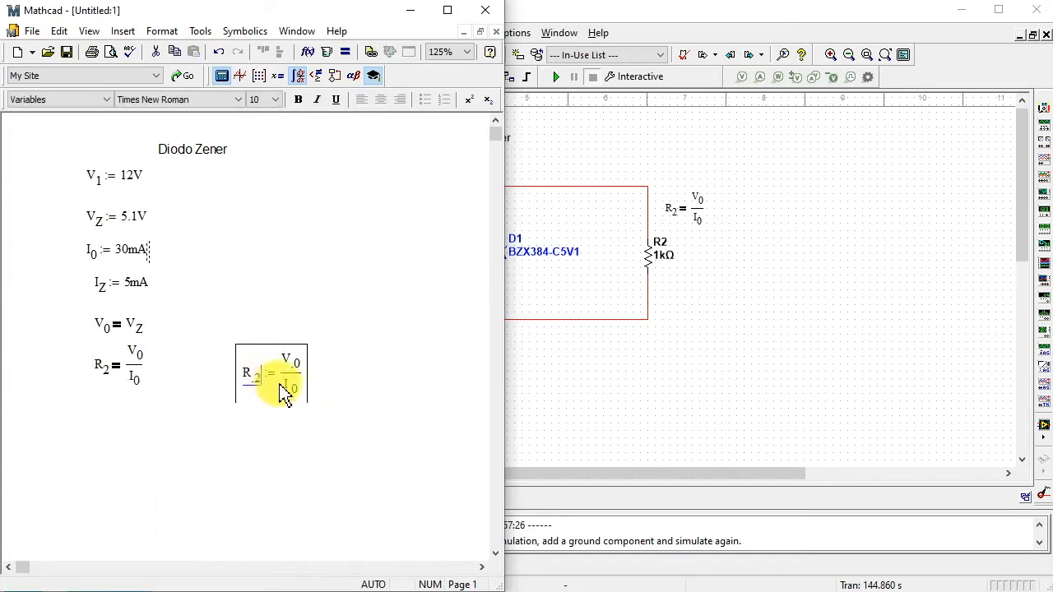
type(":")
left_click(294, 370)
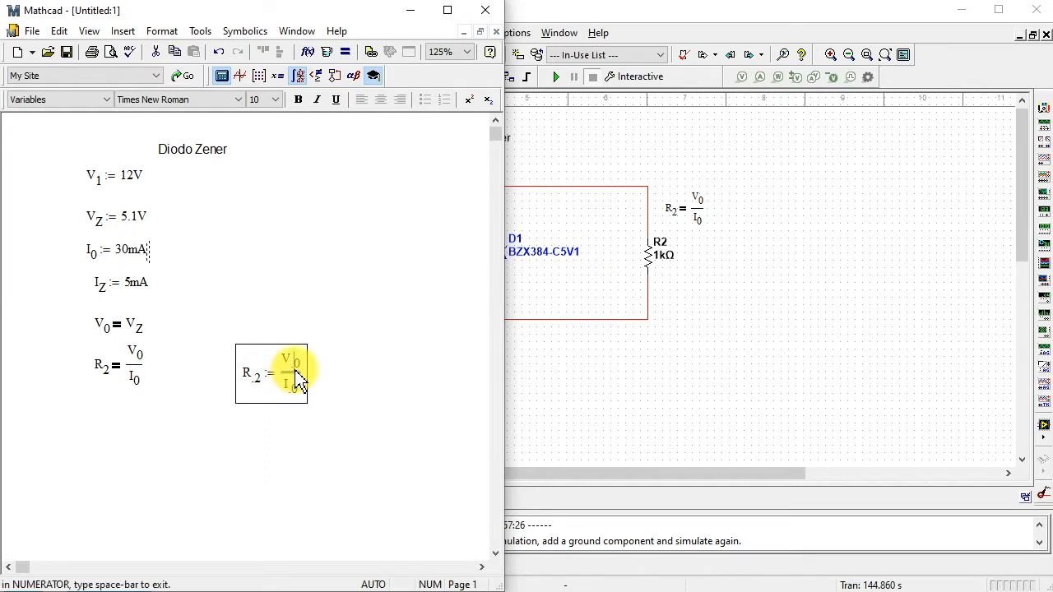
key("Delete")
type(".Z")
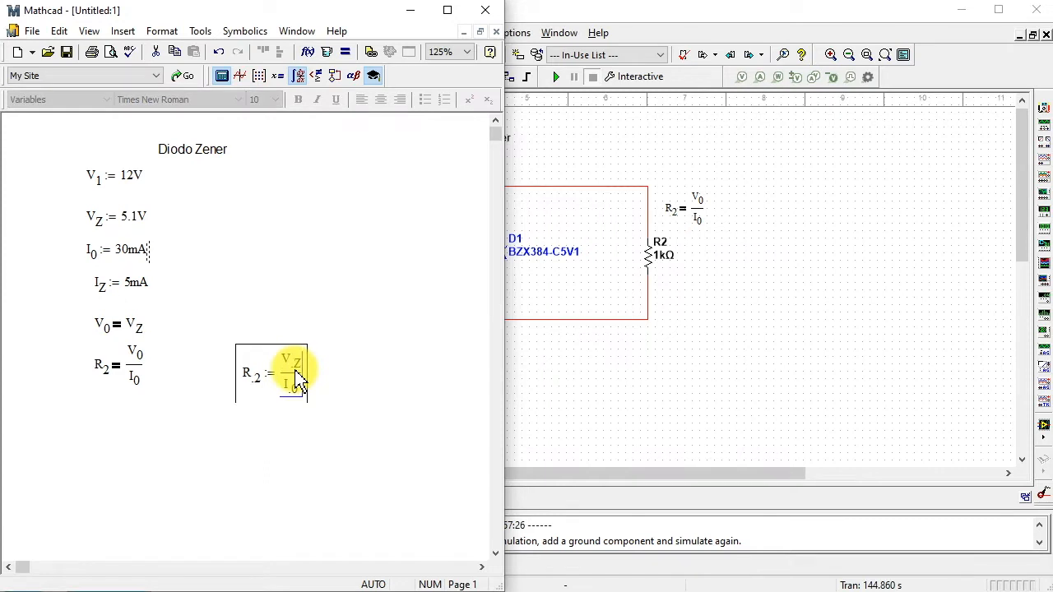
type("= 170 Ω")
key("Return")
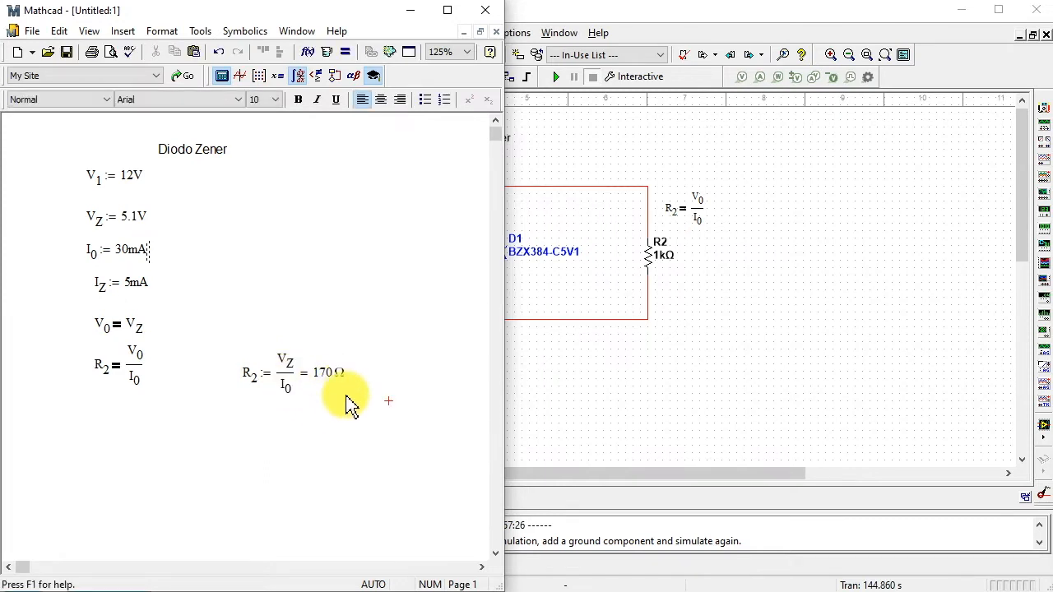
- Switch to Multisim and set the resistance of R2 to 170 Ω
left_click(662, 256)
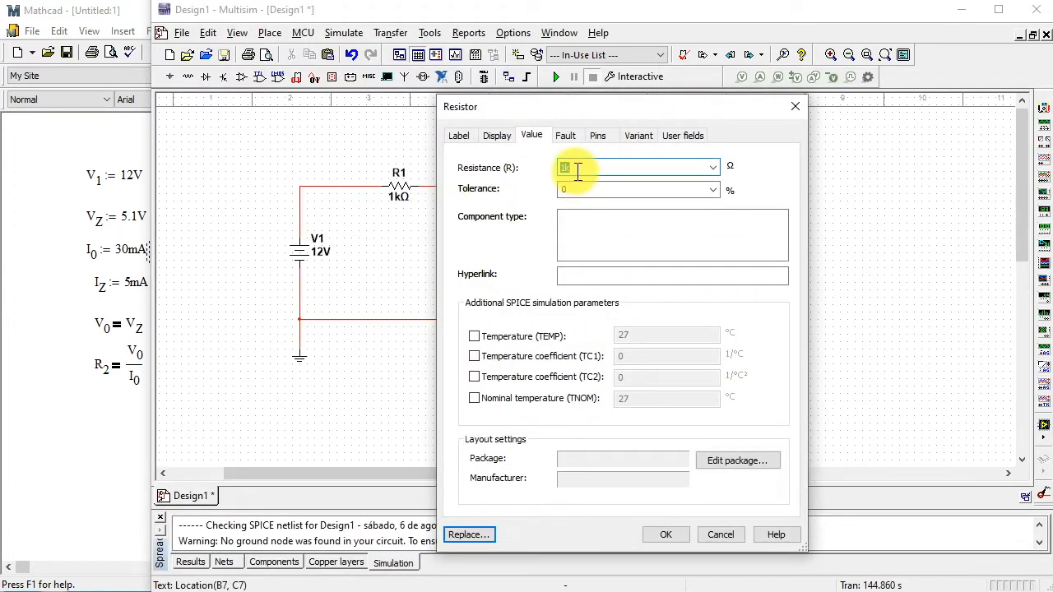
type("170")
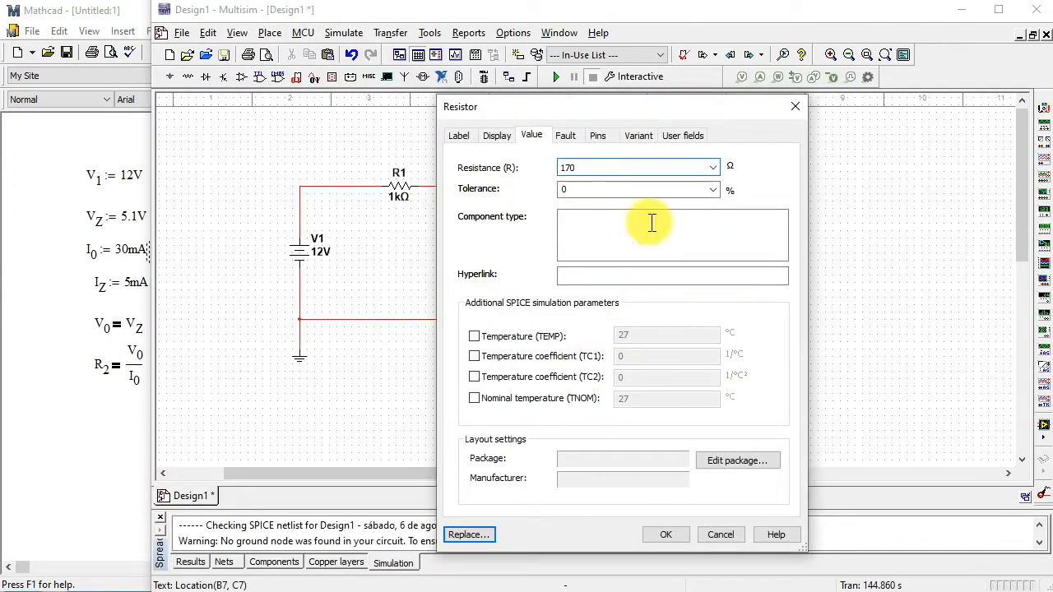
key("Return")
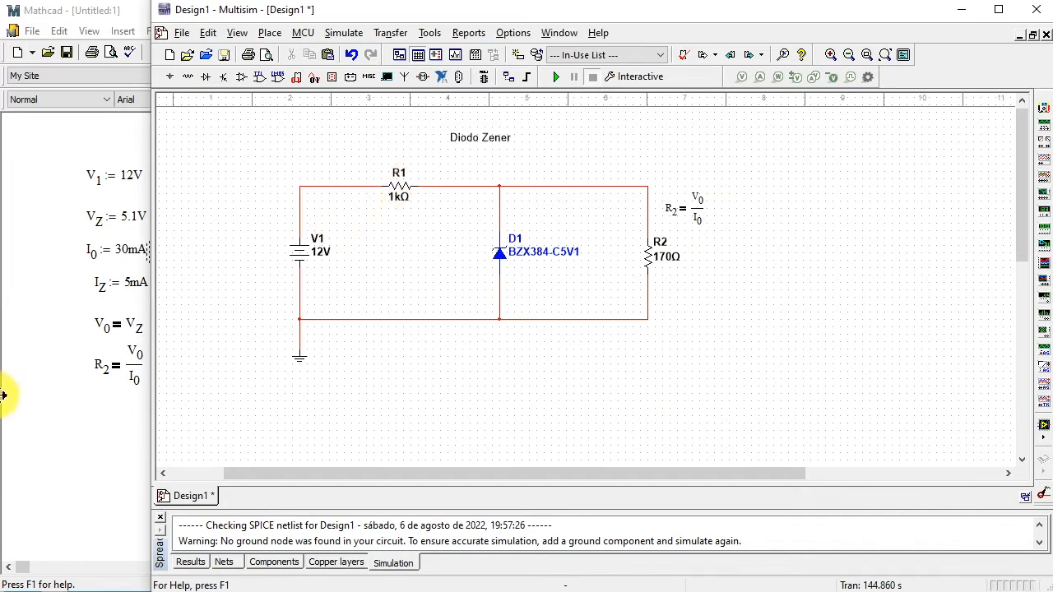
- Copy the 30 mA I subscript 0 definition from Mathcad and place it on the Multisim schematic above the wire leading to R2
left_click(57, 263)
left_click_drag(156, 271, 143, 271)
right_click(144, 272)
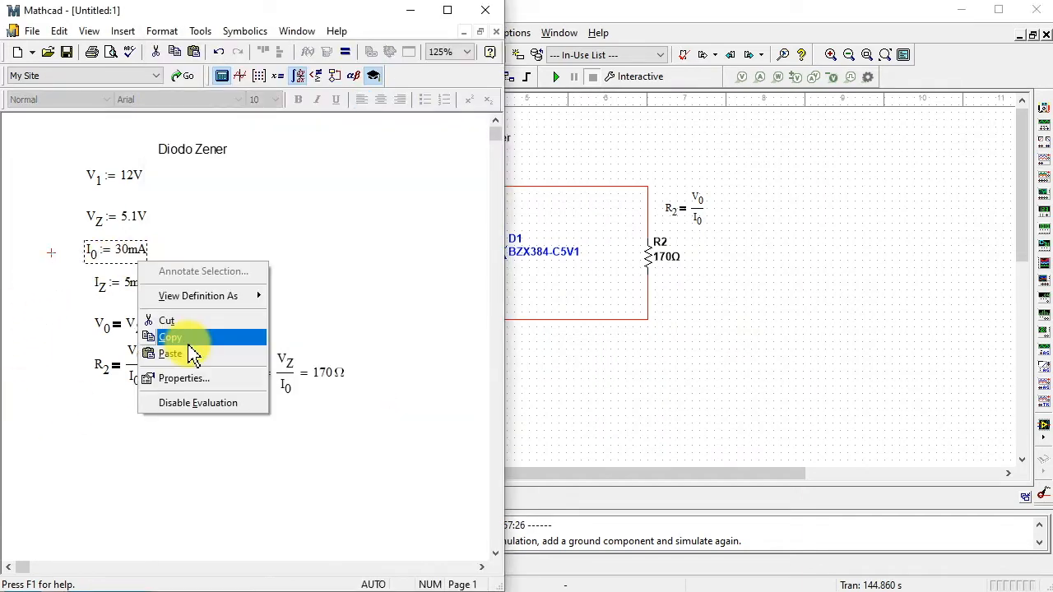
left_click(189, 337)
right_click(600, 144)
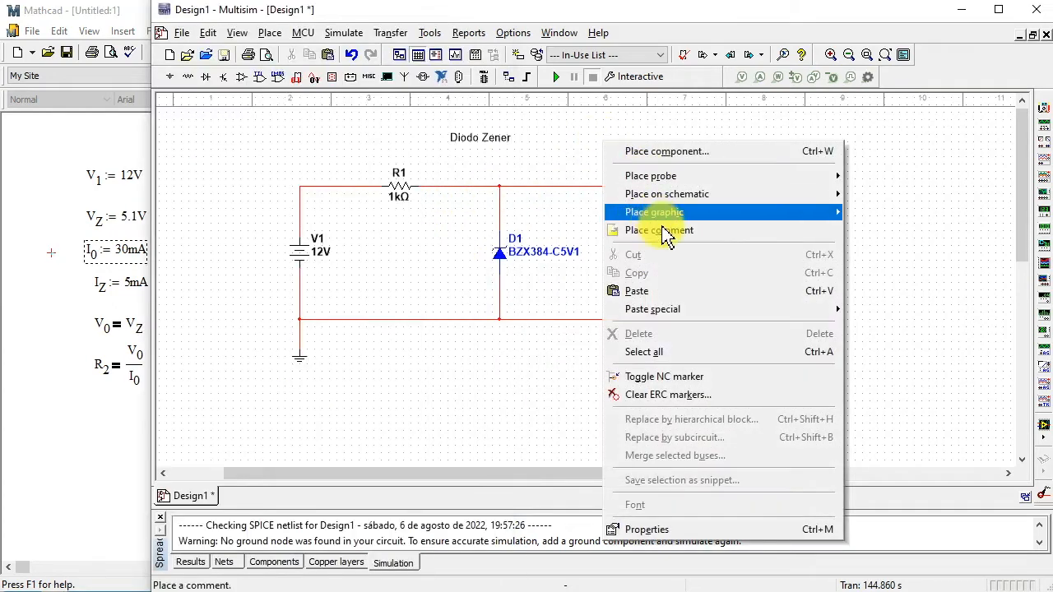
left_click(650, 289)
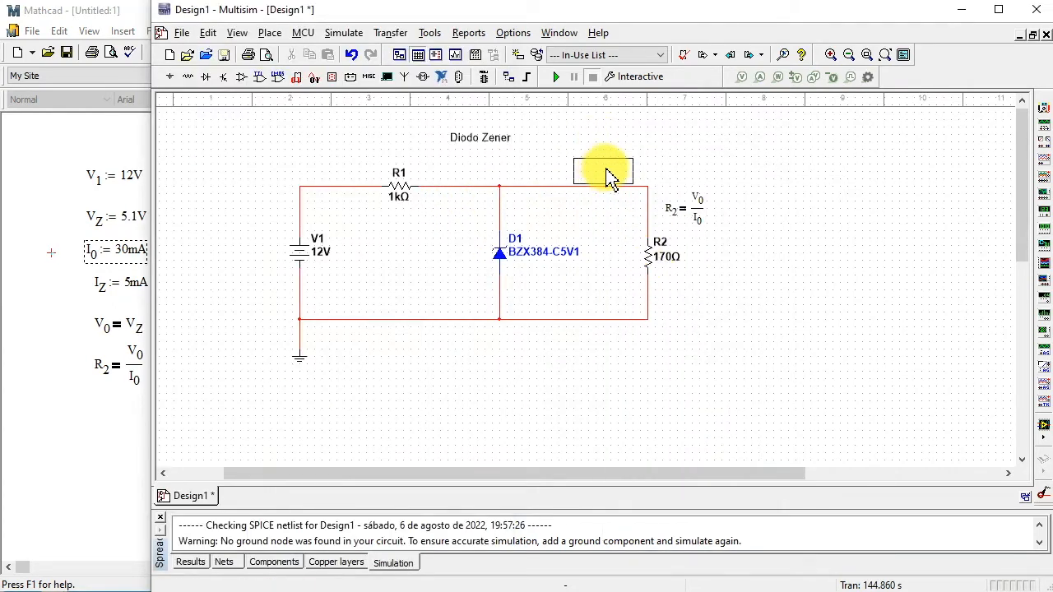
left_click(619, 179)
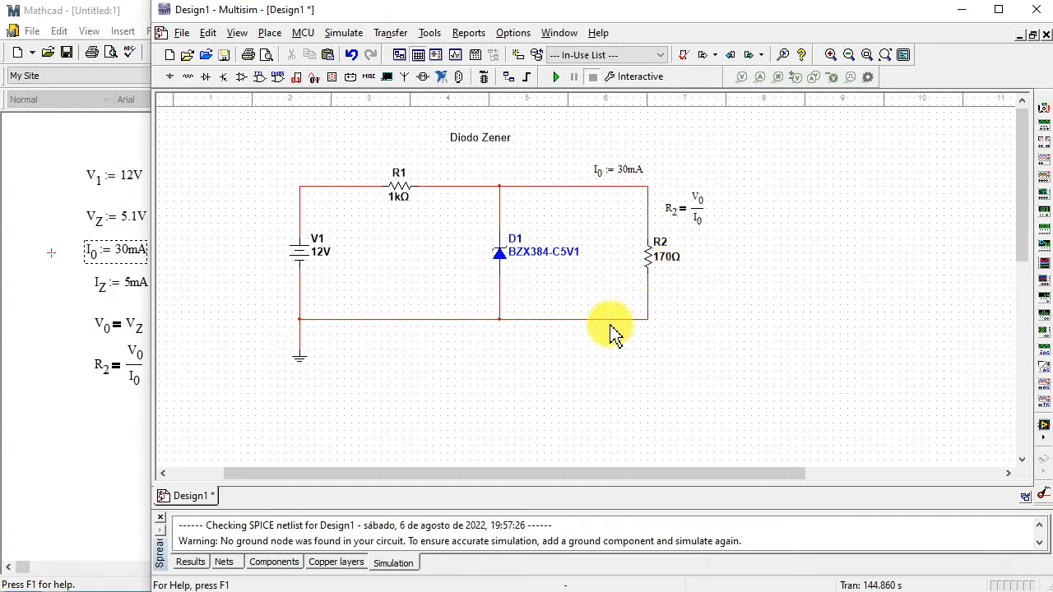
- Copy the 5 mA I subscript Z definition from Mathcad and place it on the Multisim schematic beside the wire above diode D1
left_click(59, 293)
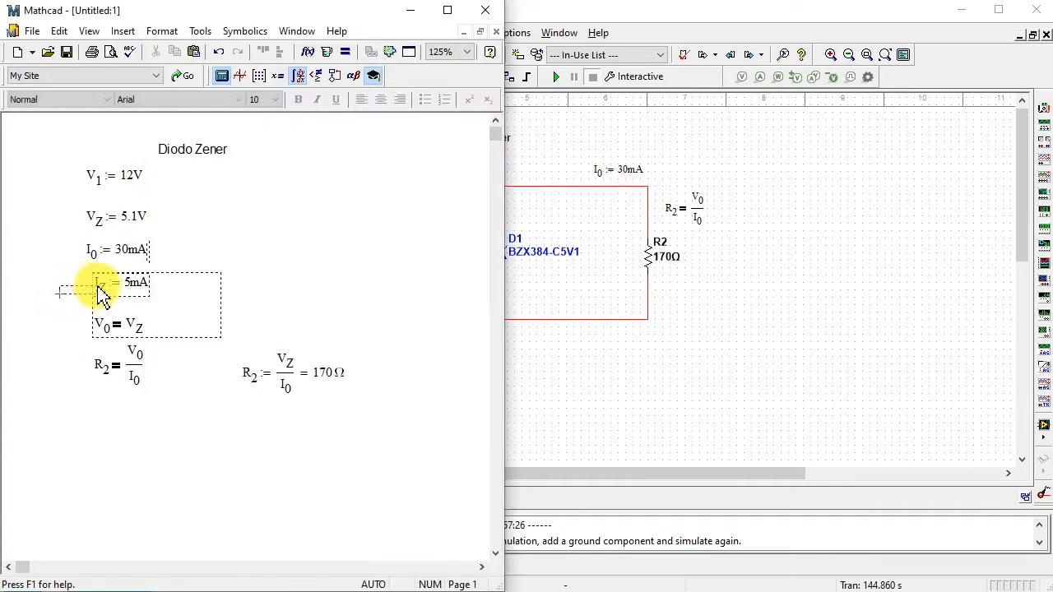
left_click(50, 277)
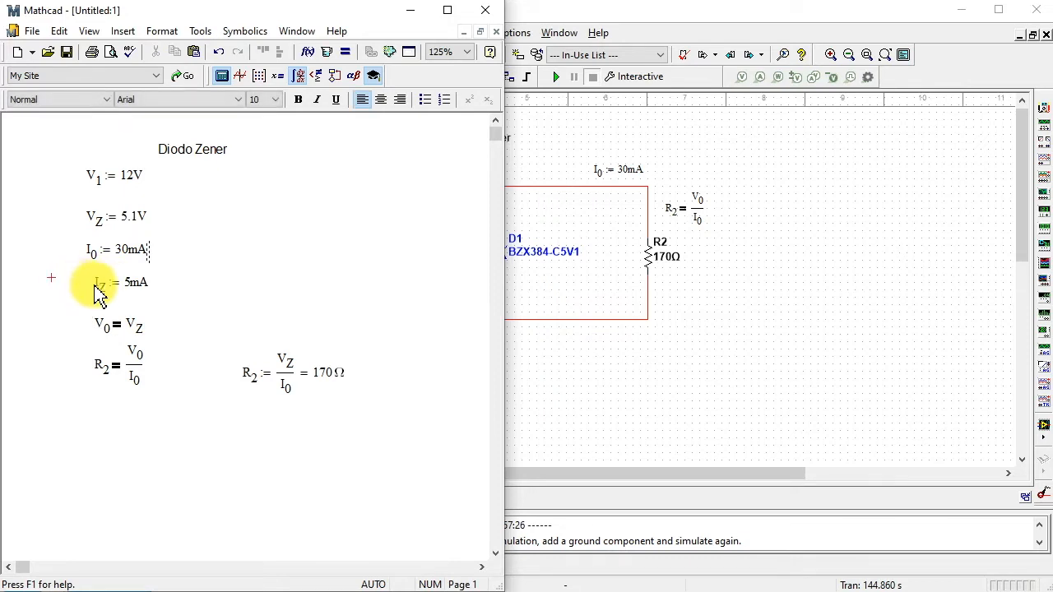
left_click_drag(95, 284, 137, 282)
right_click(136, 282)
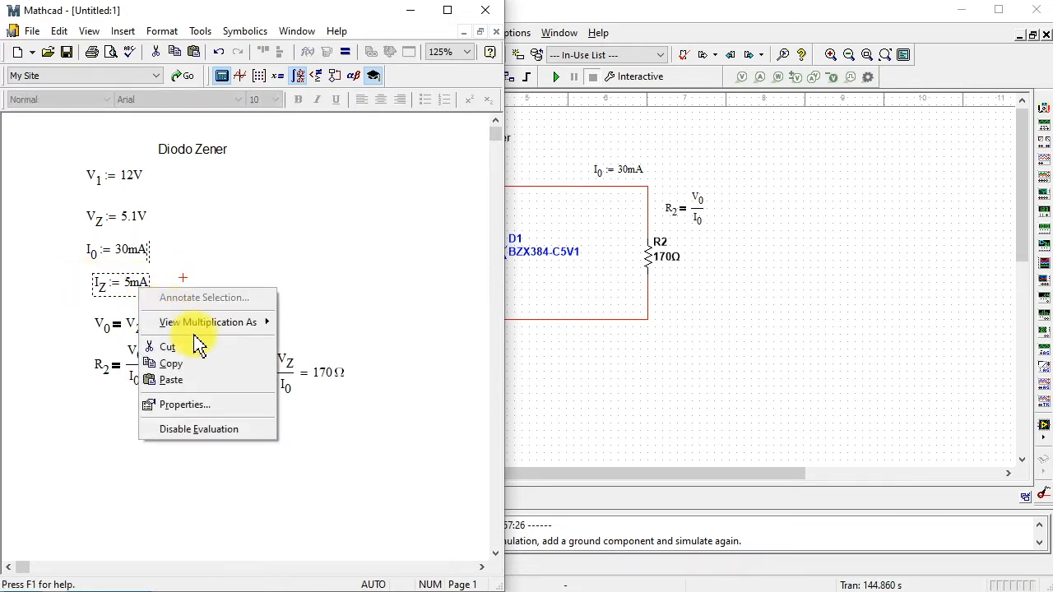
left_click(187, 360)
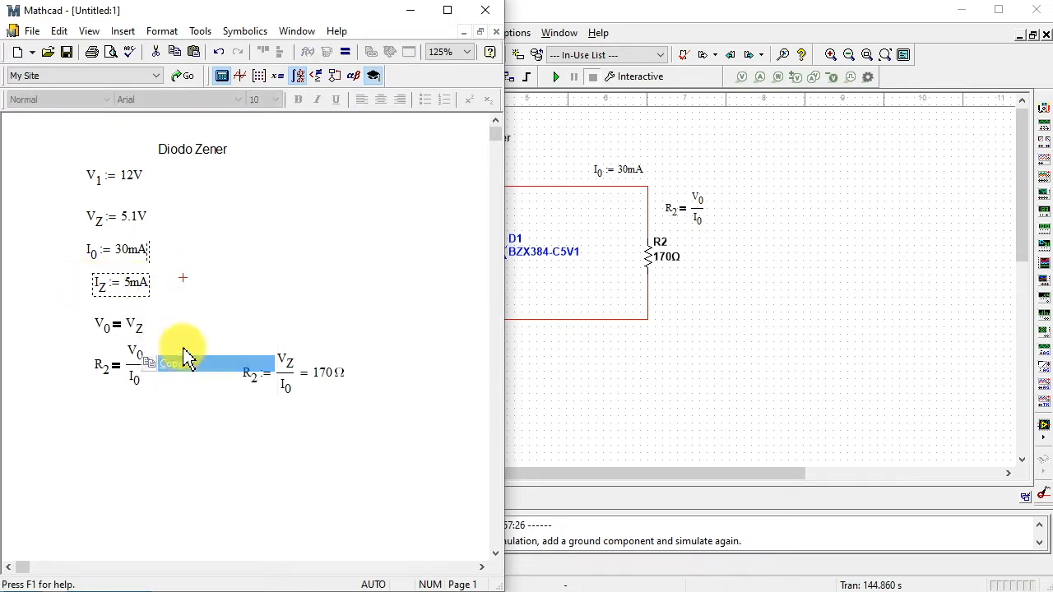
left_click(562, 294)
right_click(428, 285)
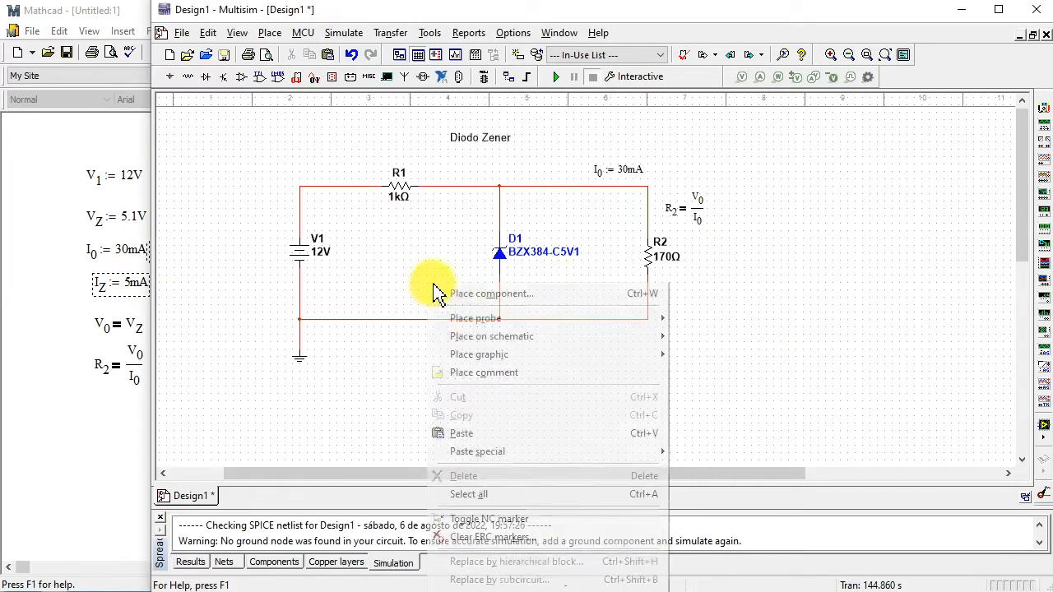
left_click(491, 437)
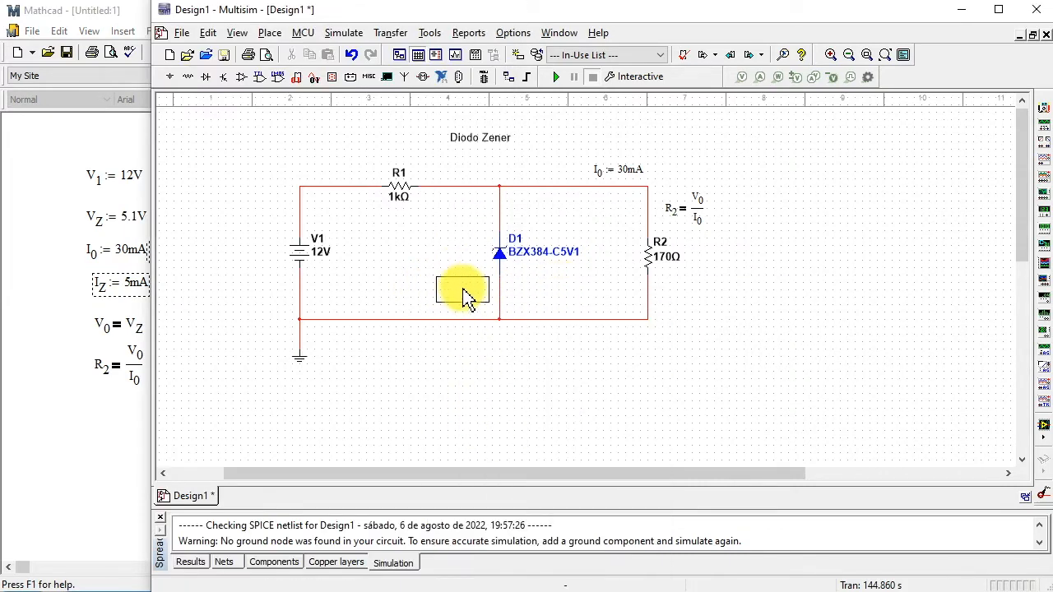
left_click(470, 225)
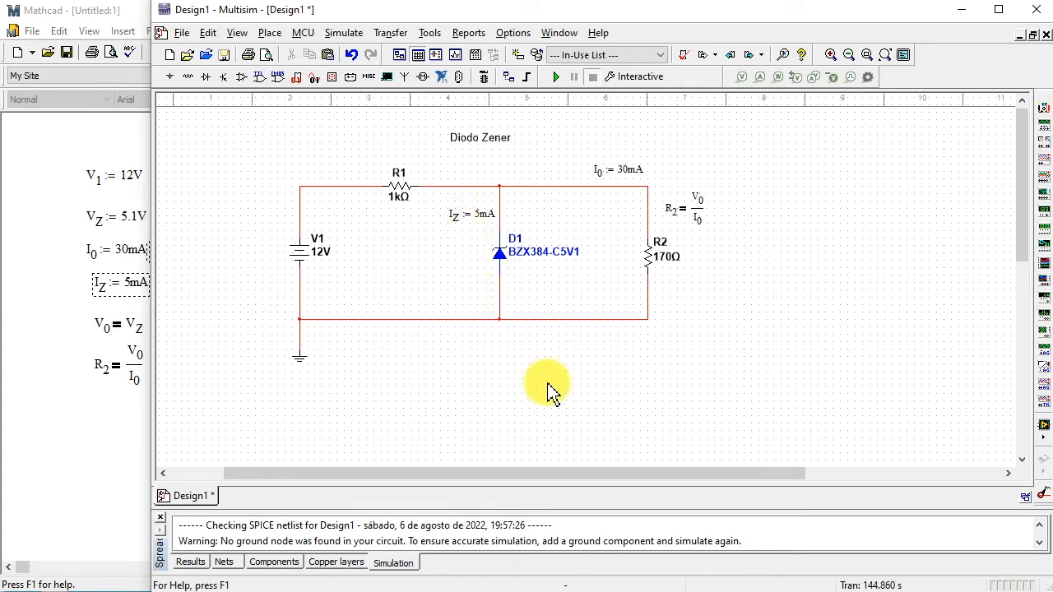
- Switch to Mathcad and write the symbolic equation I subscript 1 = I subscript Z + I subscript 0 below the R subscript 2 equation
left_click(102, 440)
type("I1")
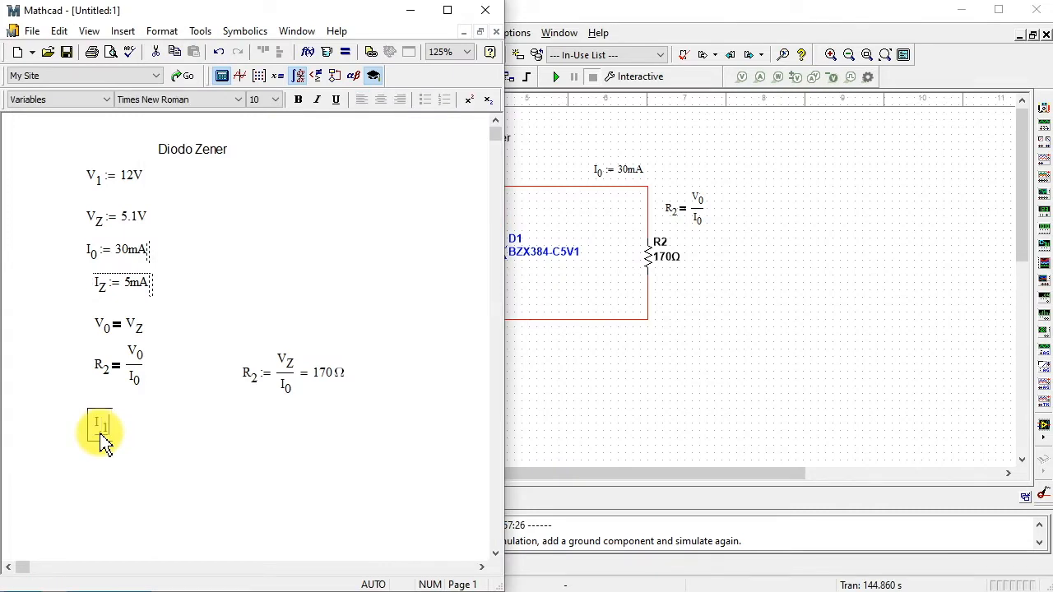
type(".1=")
type("IZ")
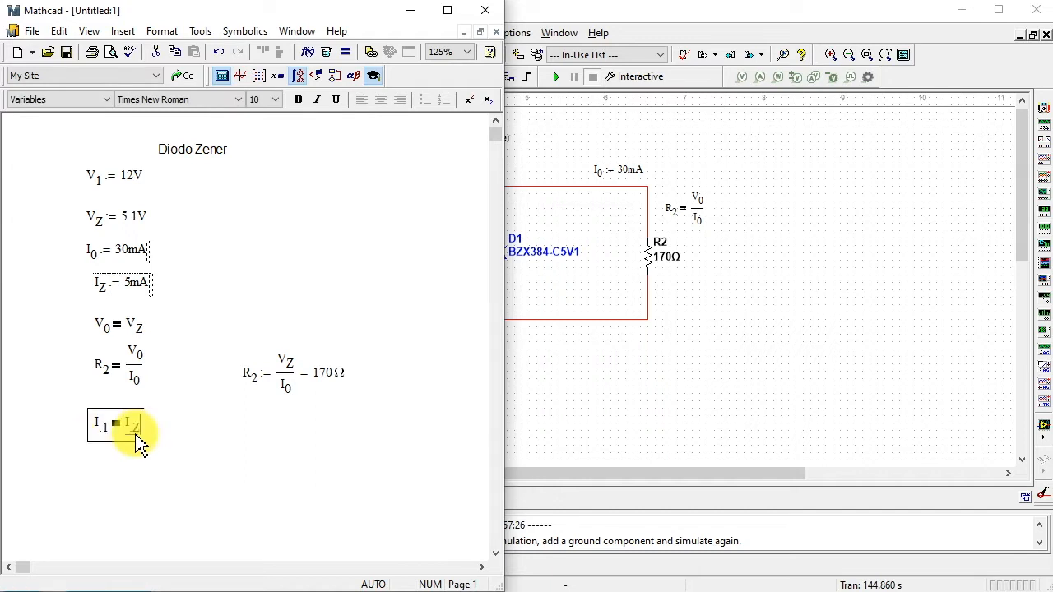
type("+ ")
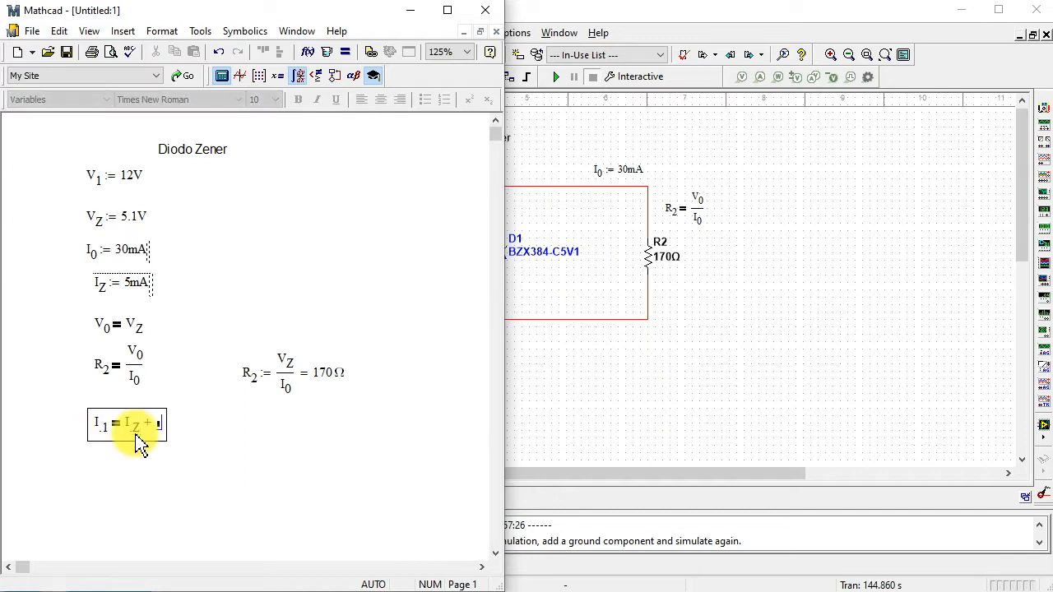
type("I0")
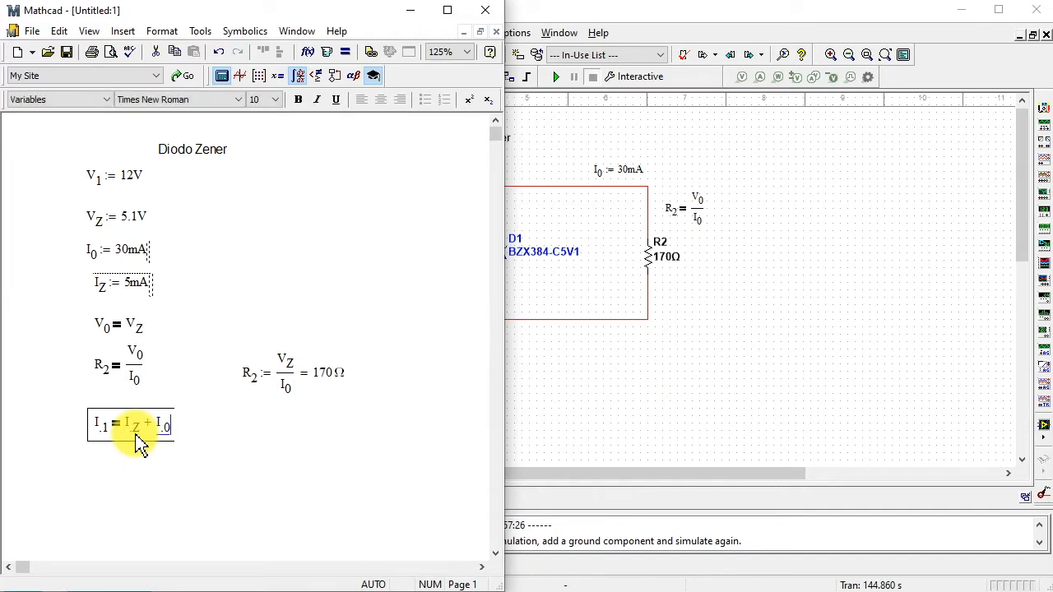
- Check the currents on the Multisim schematic, then paste a copy of the I subscript 1 equation beneath the evaluated R subscript 2 in Mathcad
left_click(606, 305)
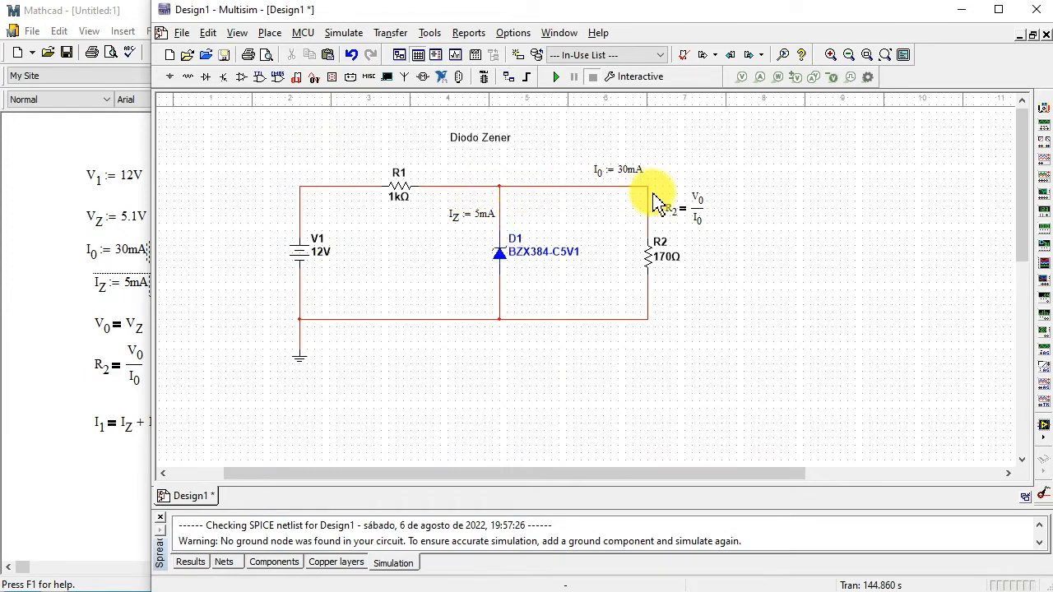
left_click(149, 429)
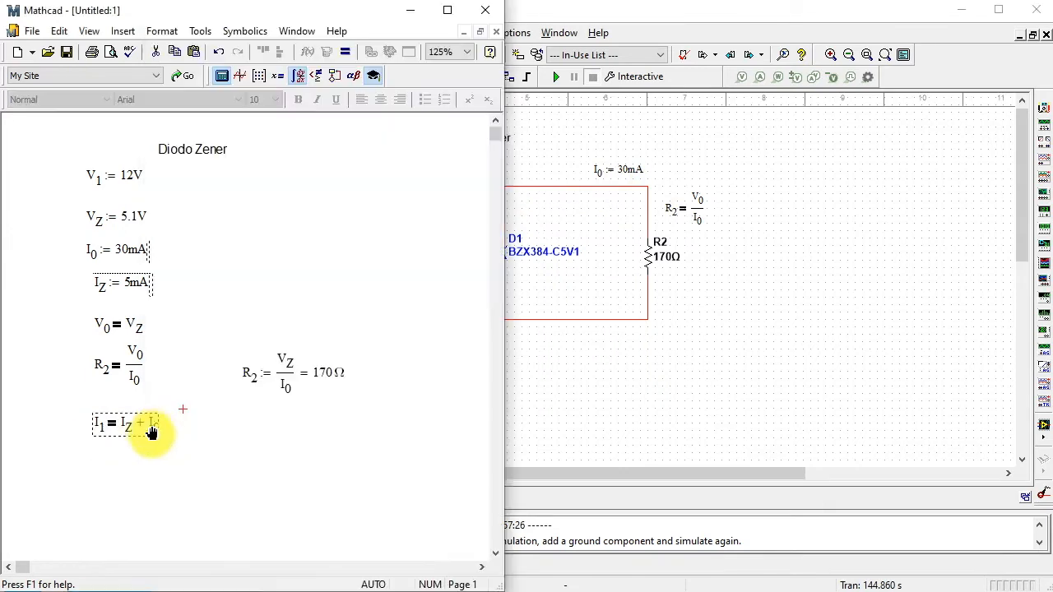
right_click(152, 432)
left_click(237, 418)
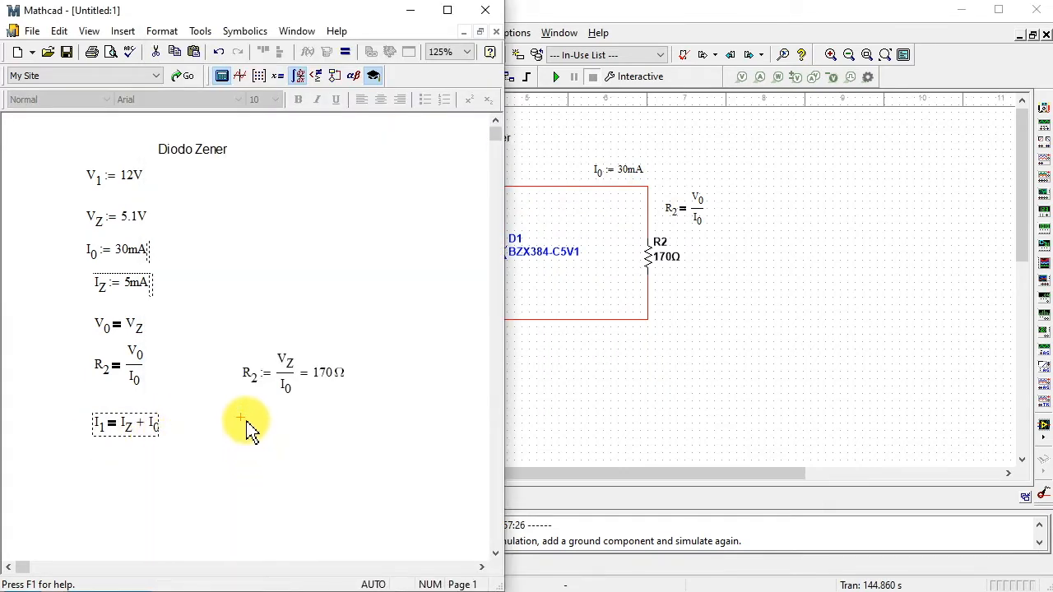
right_click(246, 420)
left_click(265, 463)
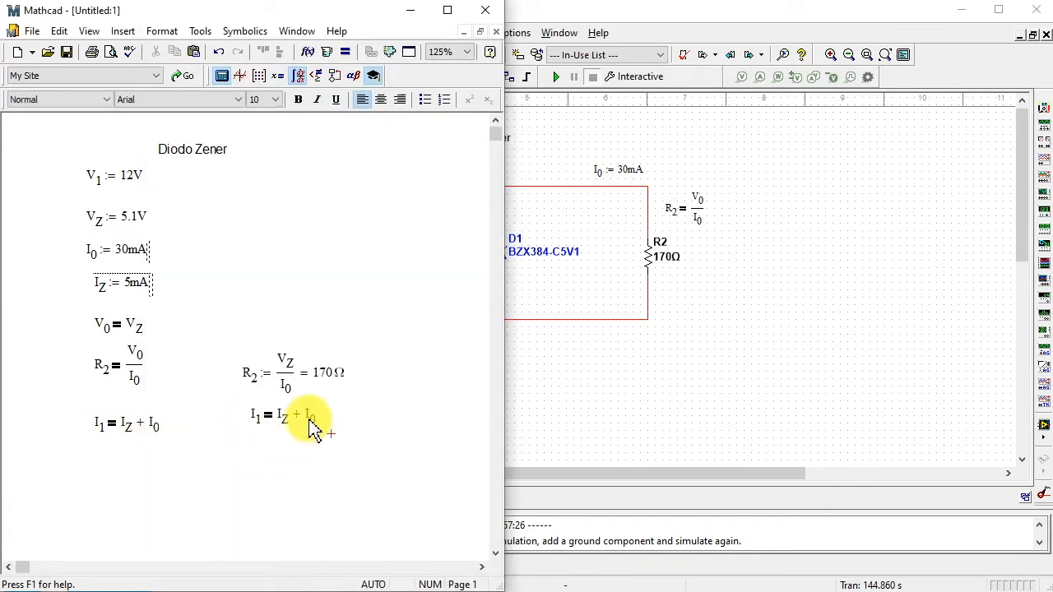
- Turn the copied I subscript 1 equation into a definition, evaluate it numerically, and line it up with the original equation
left_click(265, 419)
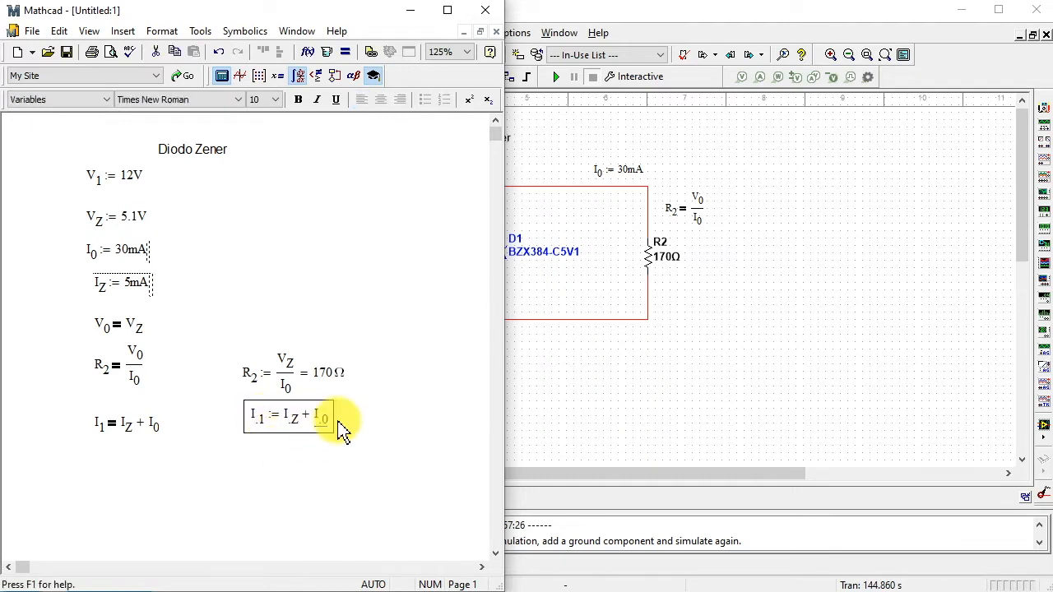
type("= 0.035 A")
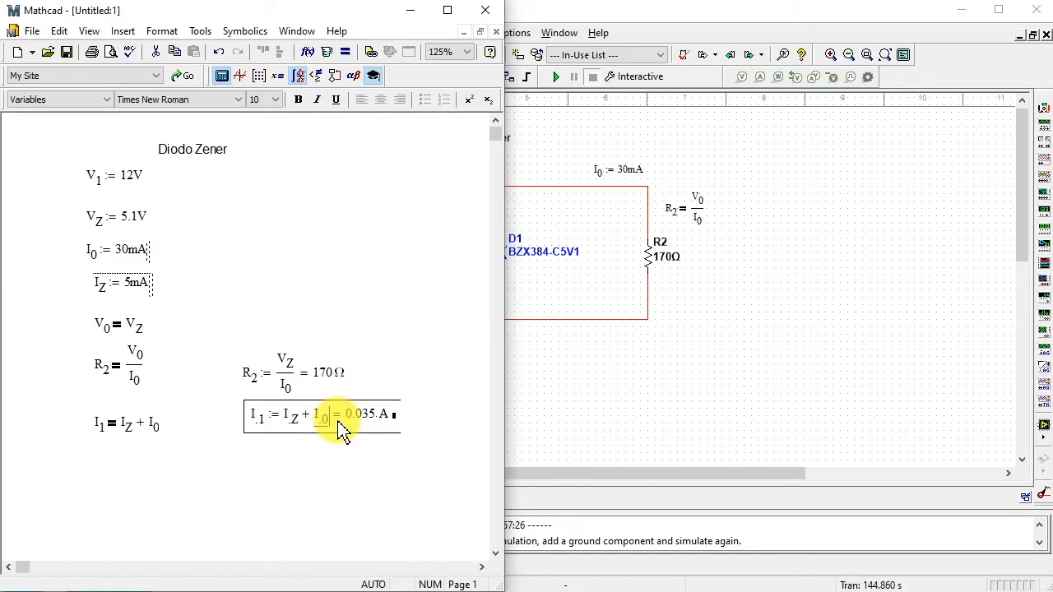
left_click(419, 458)
left_click_drag(415, 409, 376, 436)
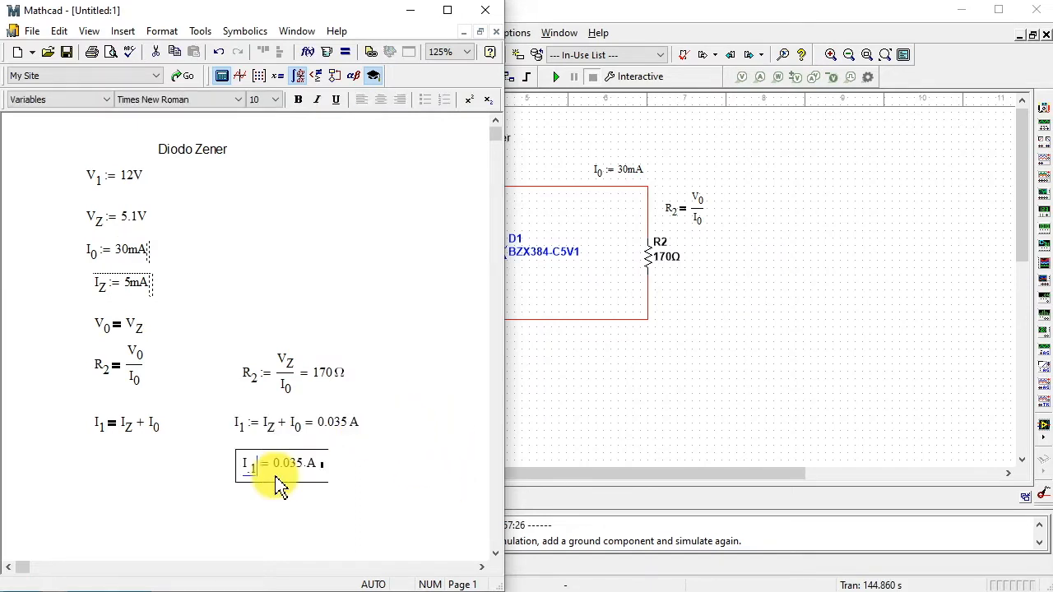
- Copy the short I subscript 1 result from Mathcad and place it on the Multisim schematic above the wire between V1 and R1
right_click(288, 476)
left_click(320, 527)
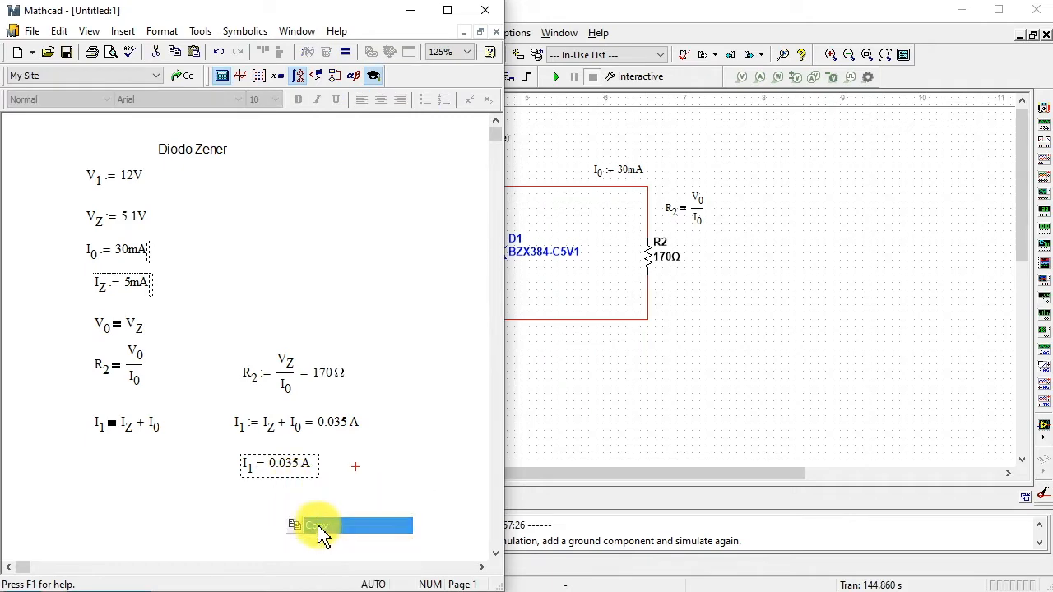
right_click(322, 163)
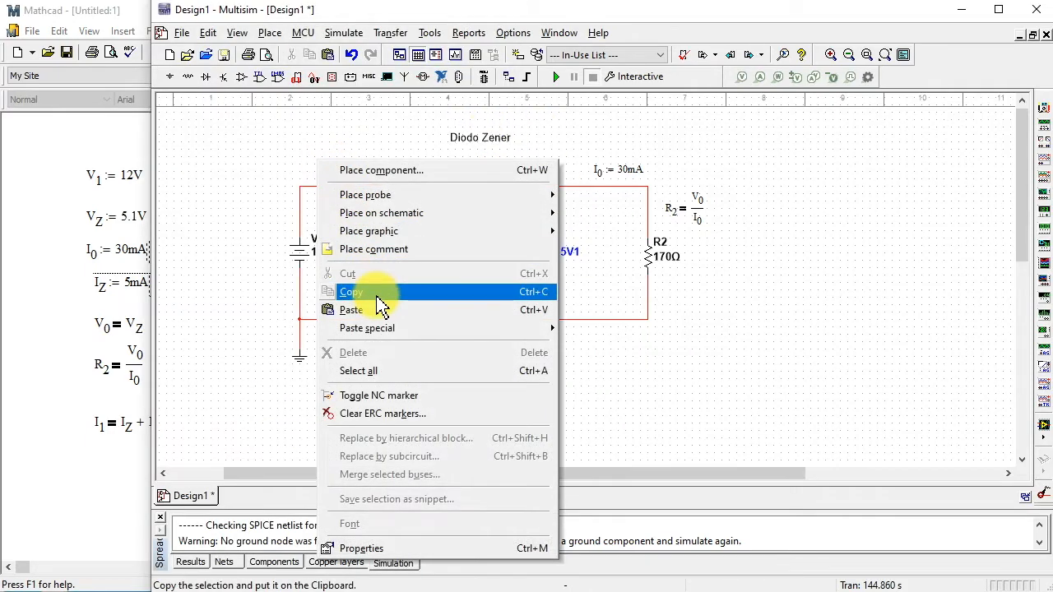
left_click(374, 309)
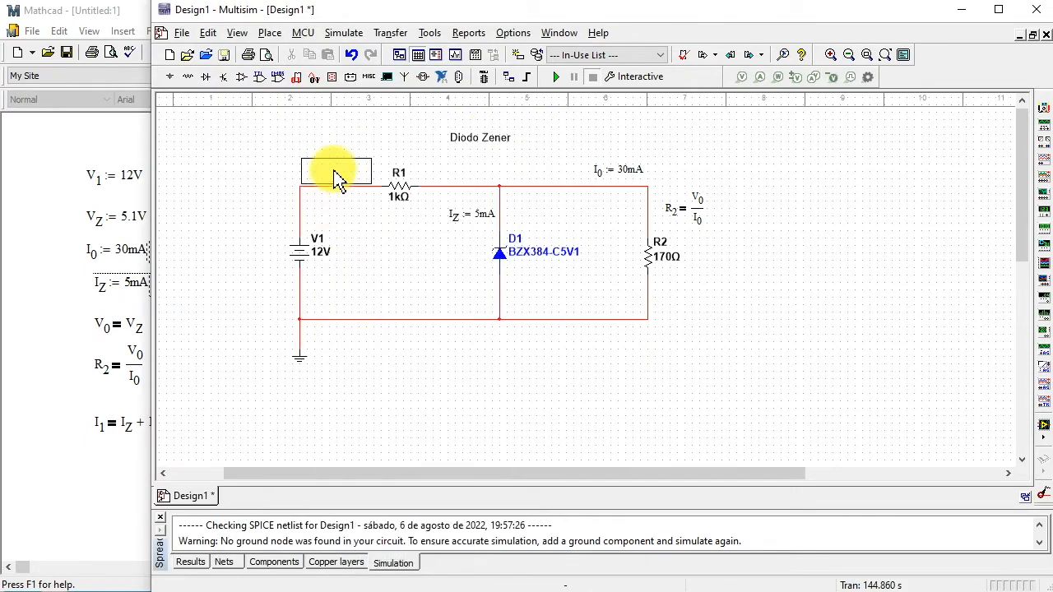
left_click(339, 177)
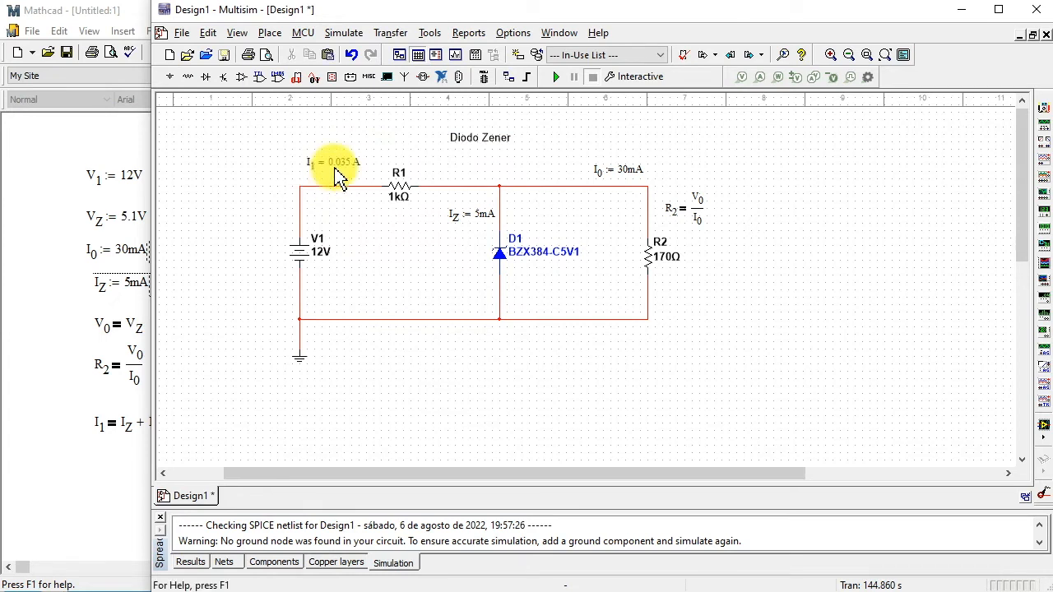
left_click_drag(337, 166, 336, 173)
left_click(453, 384)
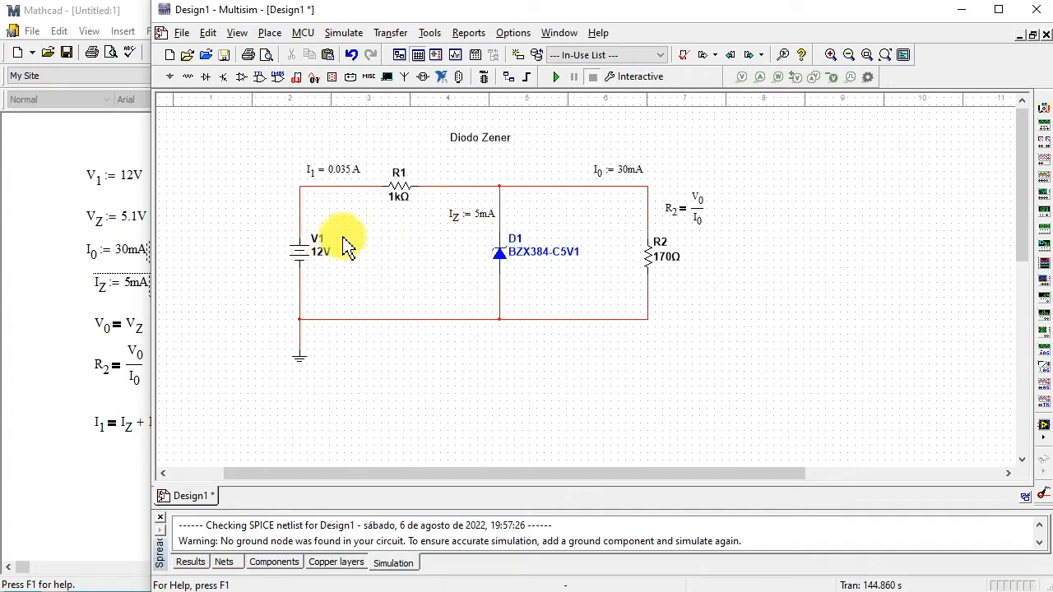
- Switch to Mathcad and write the symbolic equation R subscript 1 = (V subscript 1 − V subscript Z) / I subscript 1 below the I subscript 1 equation
left_click(102, 492)
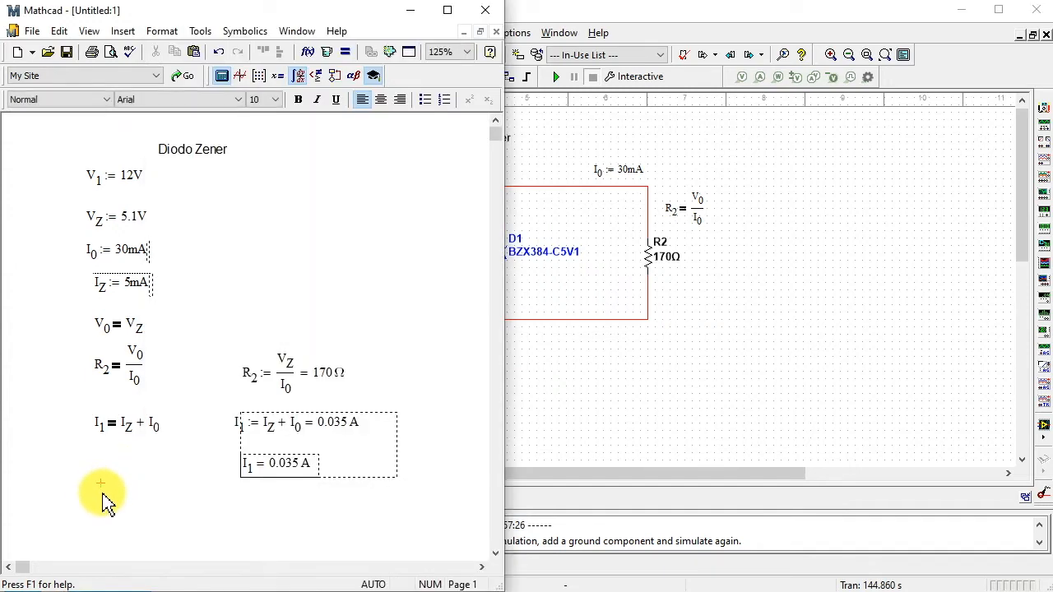
type("R")
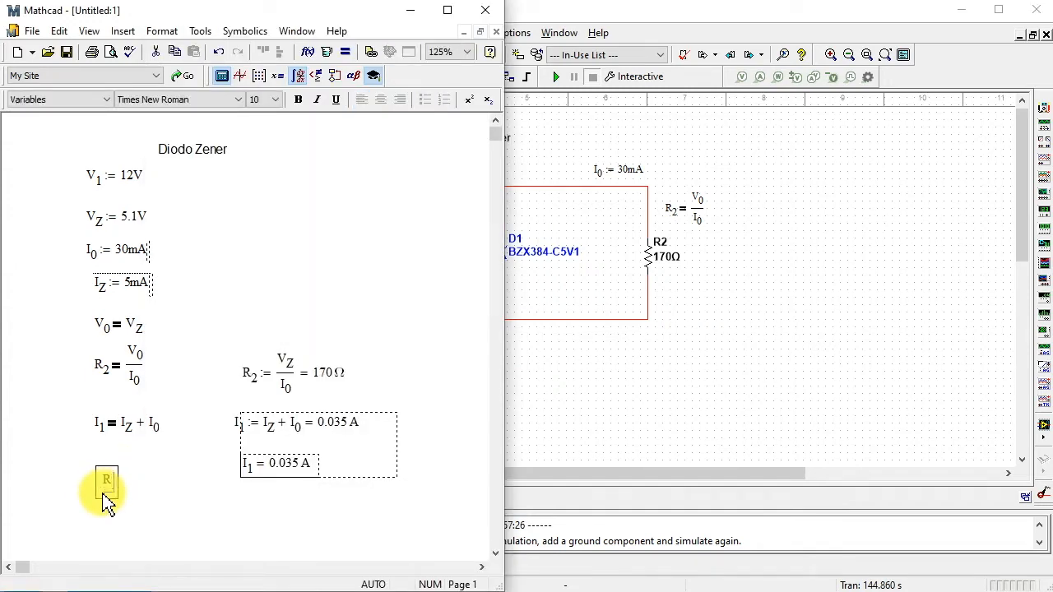
type(".1=")
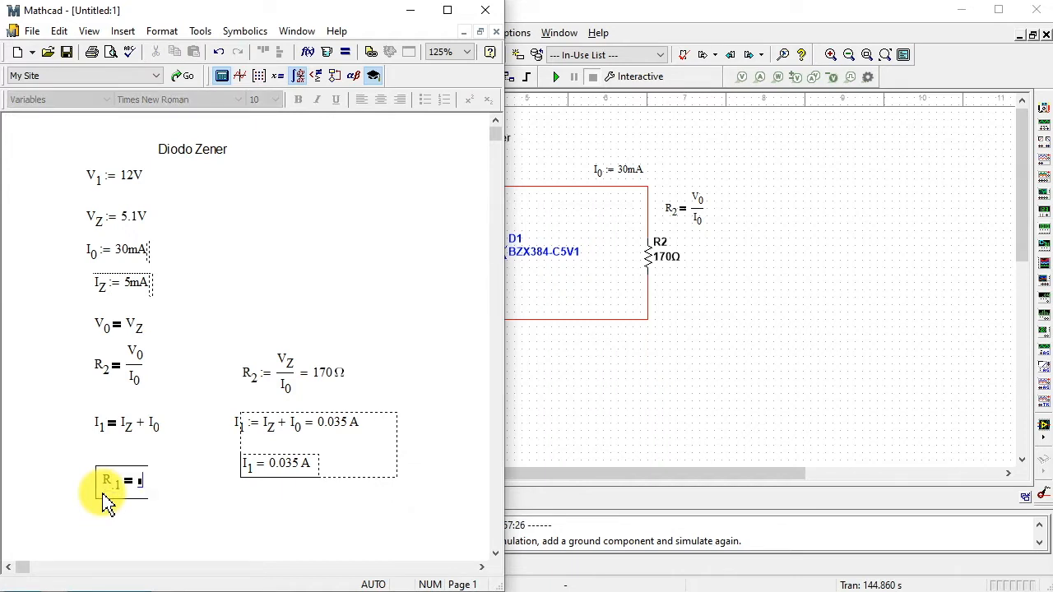
type("V")
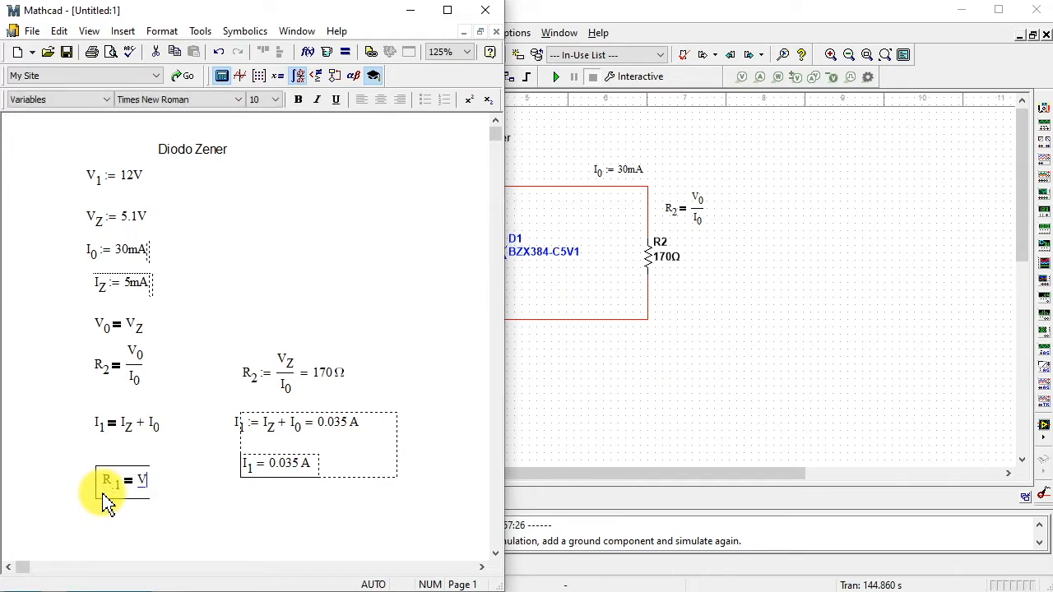
type(".1-")
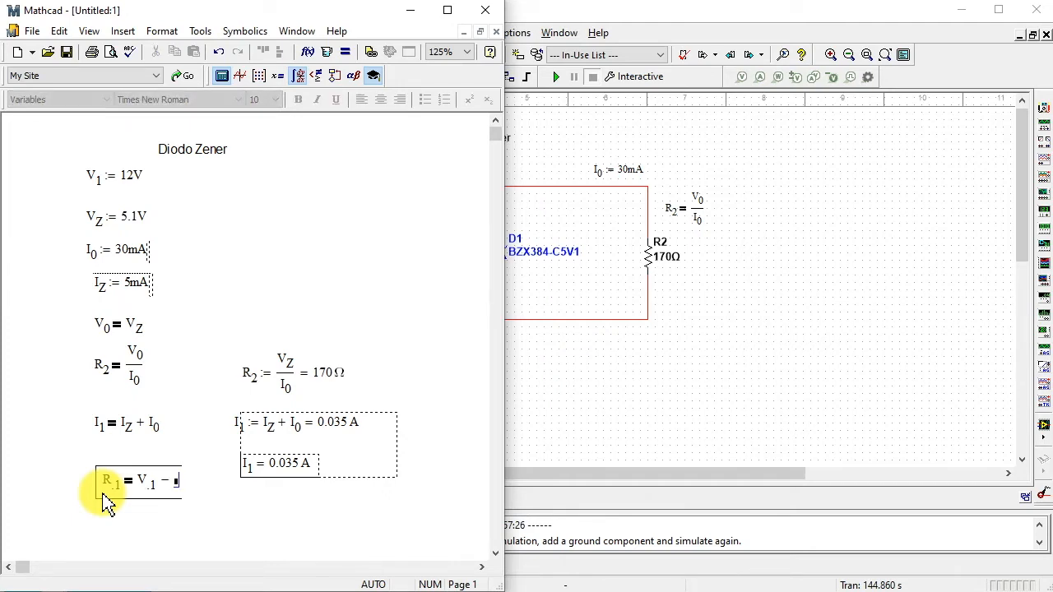
type("V.Z")
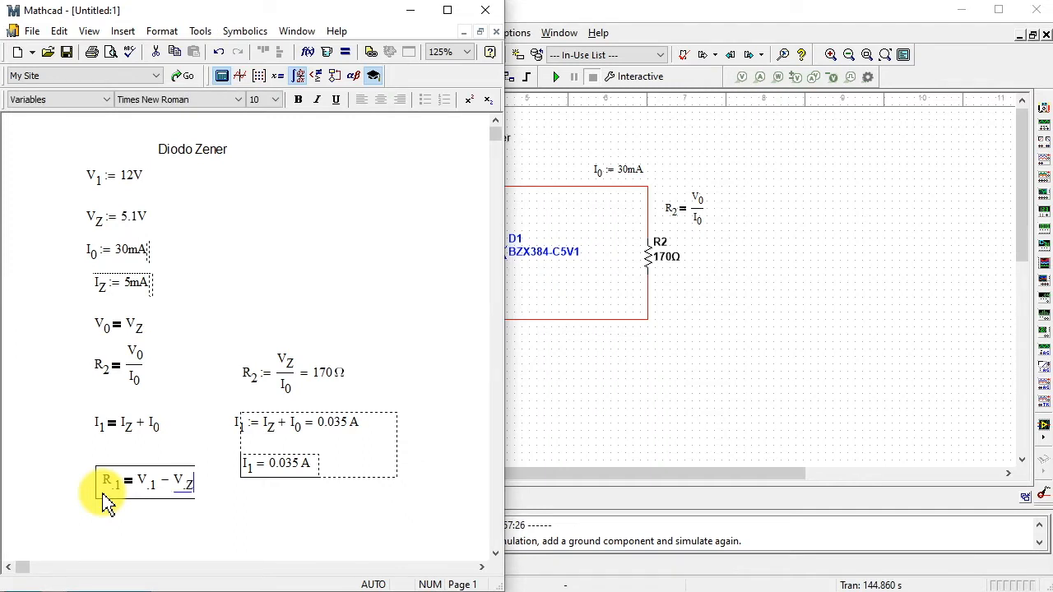
key("space")
key("space")
type("/")
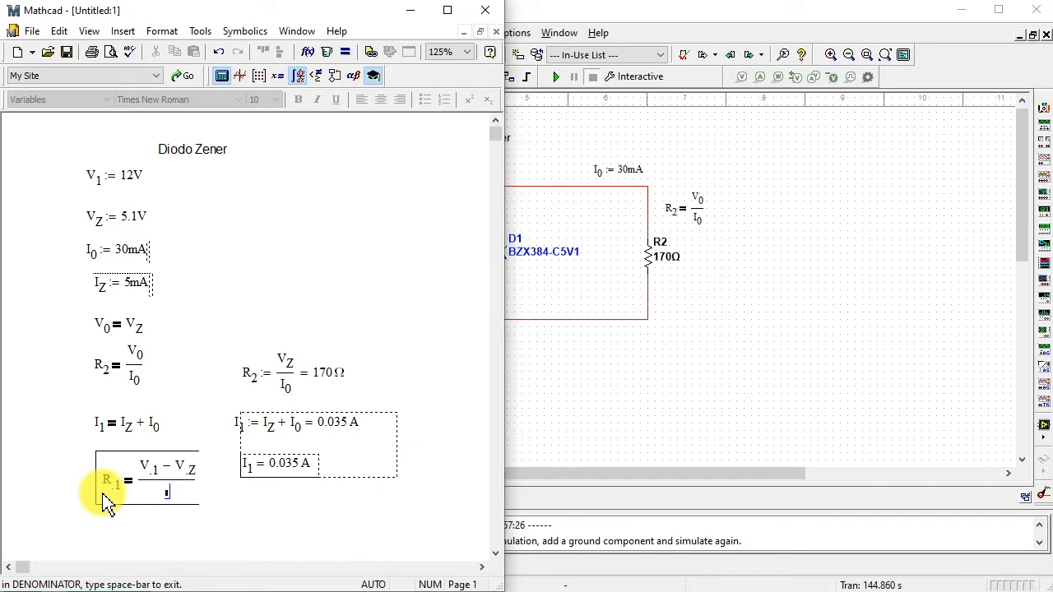
type("I.1")
left_click(202, 534)
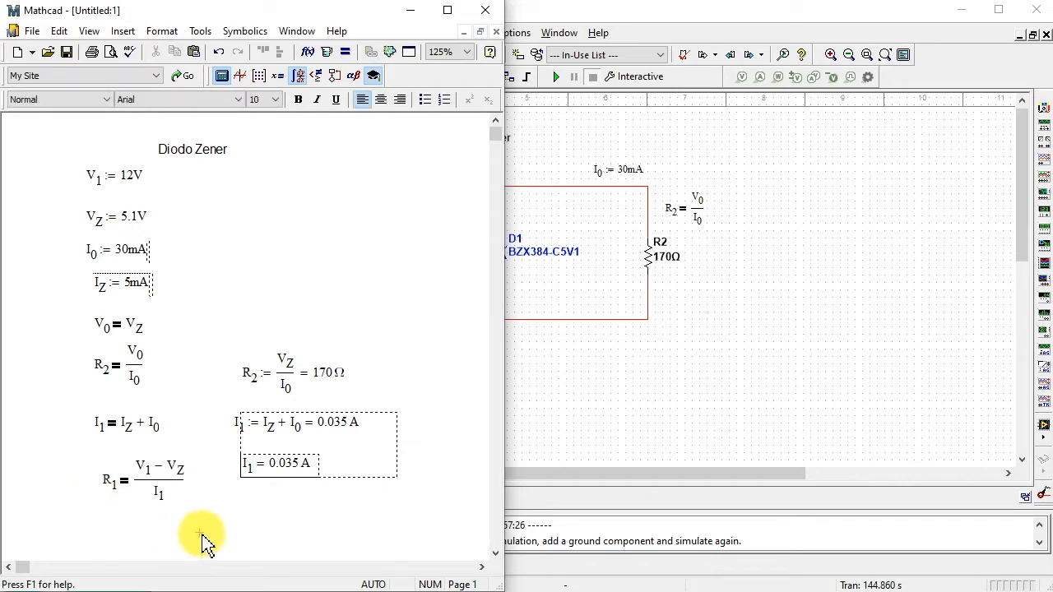
- Copy the symbolic R subscript 1 equation and place it on the Multisim schematic below resistor R1
left_click(107, 483)
right_click(112, 491)
left_click(564, 423)
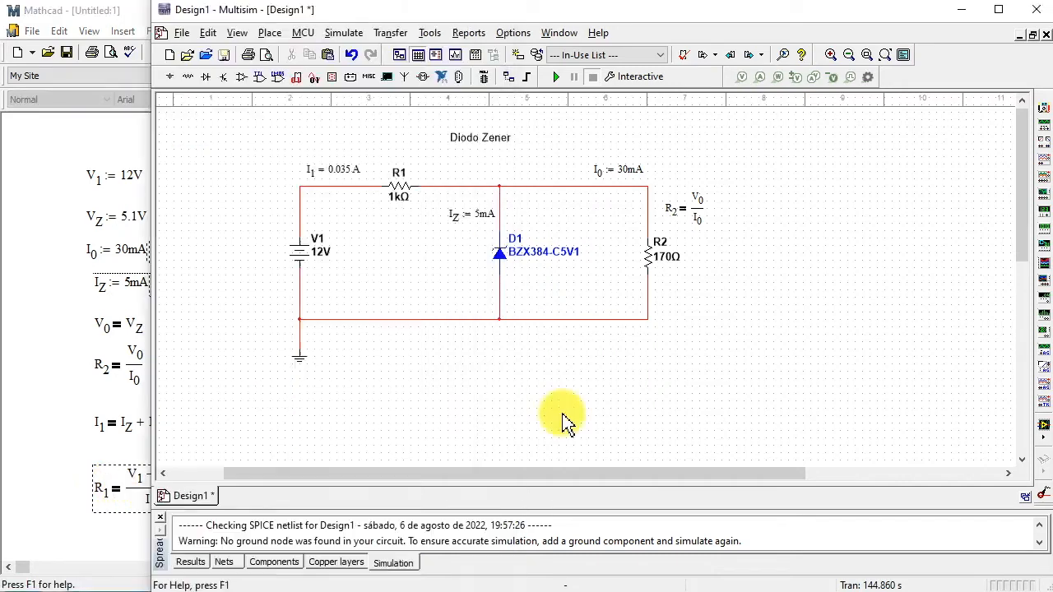
right_click(387, 234)
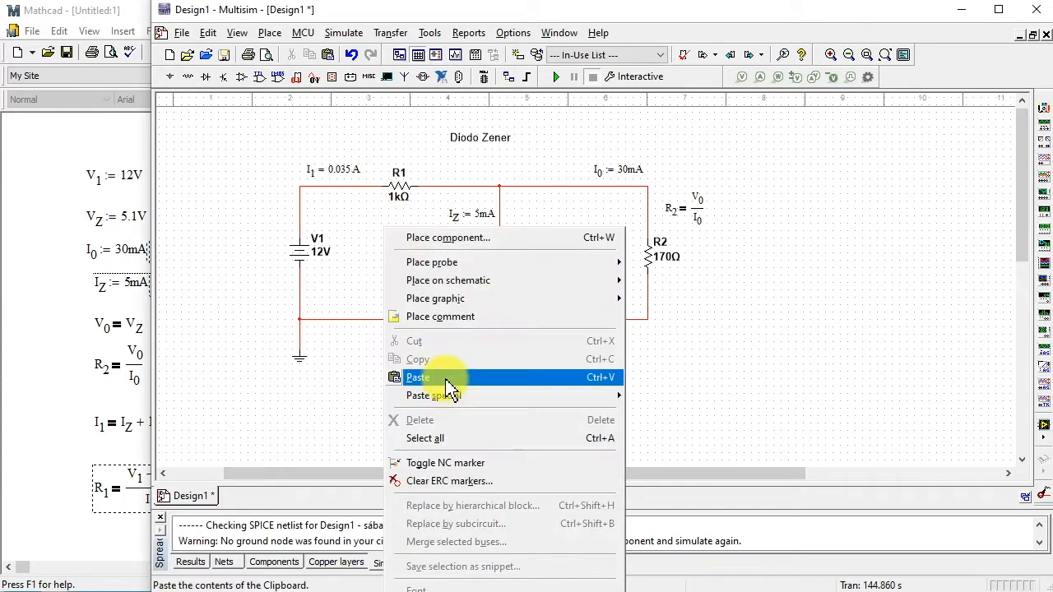
left_click(442, 377)
left_click(402, 250)
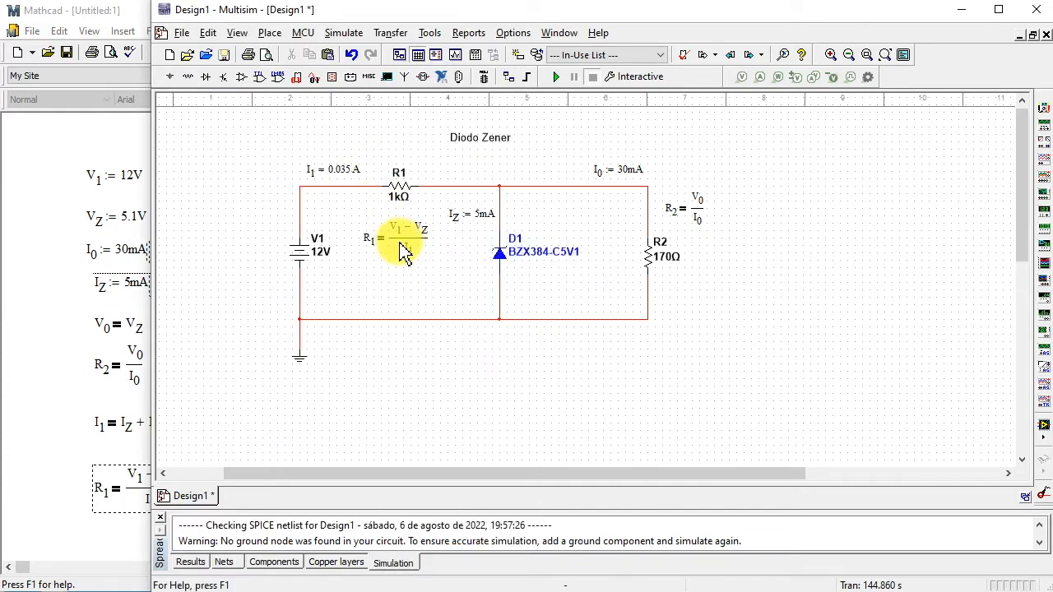
- Duplicate the symbolic R subscript 1 equation in Mathcad and position the copy below the I subscript 1 result
left_click(106, 486)
left_click_drag(191, 514, 109, 503)
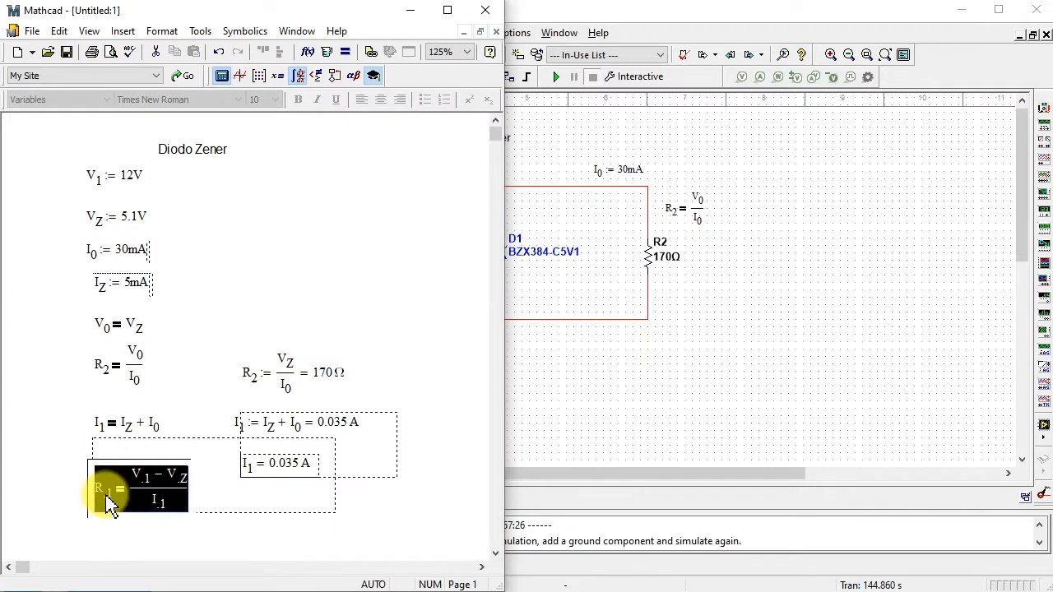
right_click(145, 485)
left_click(212, 564)
right_click(256, 524)
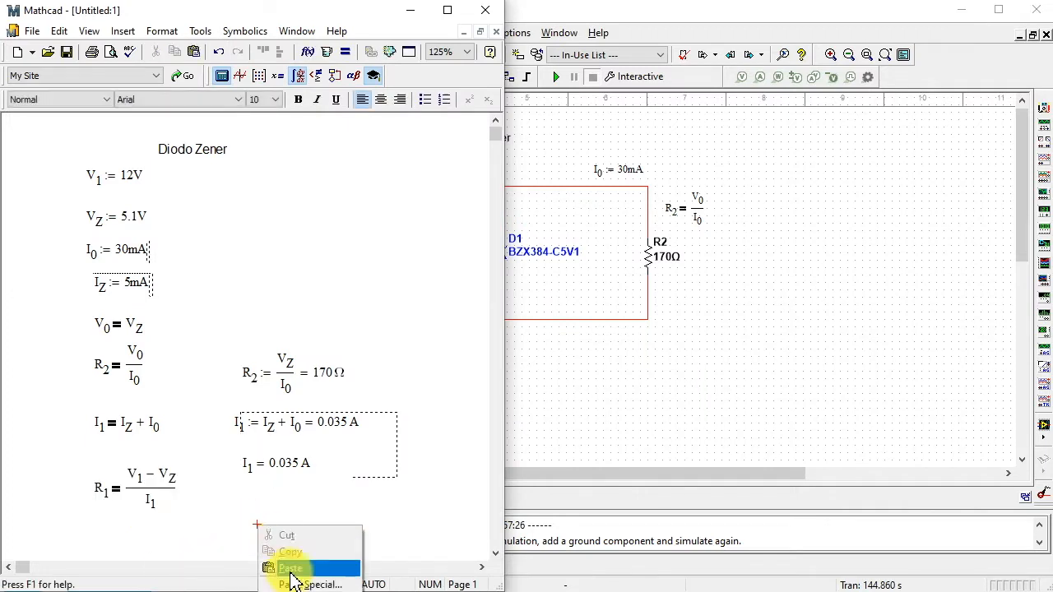
left_click(290, 568)
left_click_drag(324, 536, 325, 506)
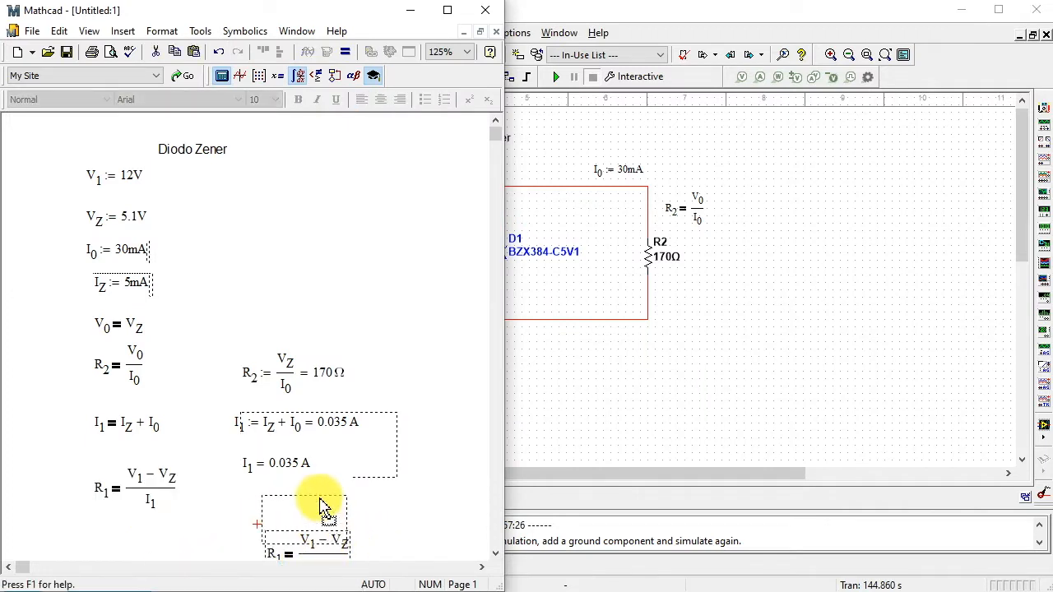
- Turn the copied R subscript 1 equation into a definition and evaluate it numerically
left_click(285, 526)
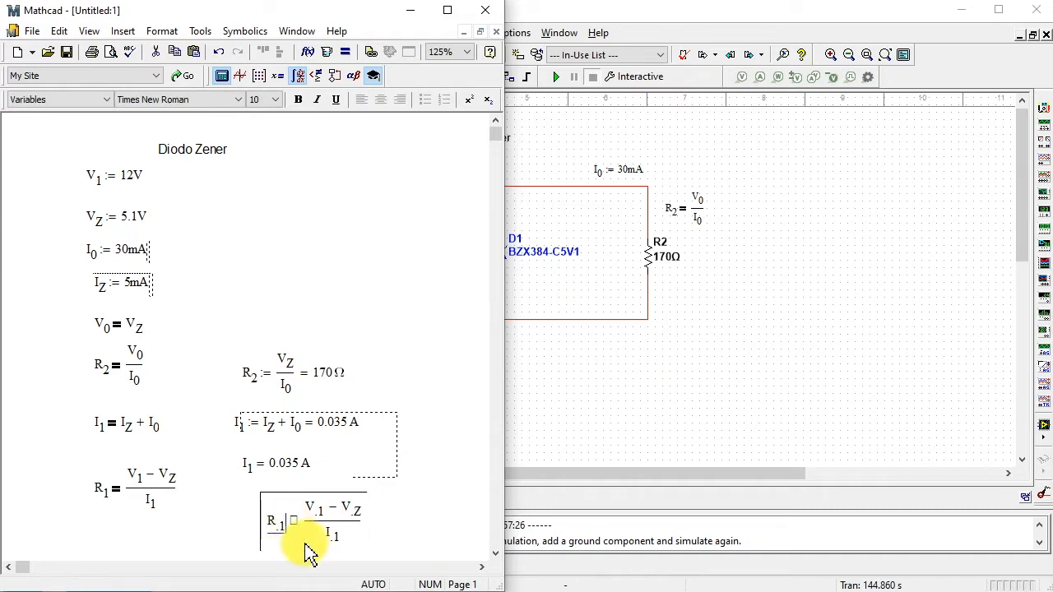
type(":=")
left_click(366, 520)
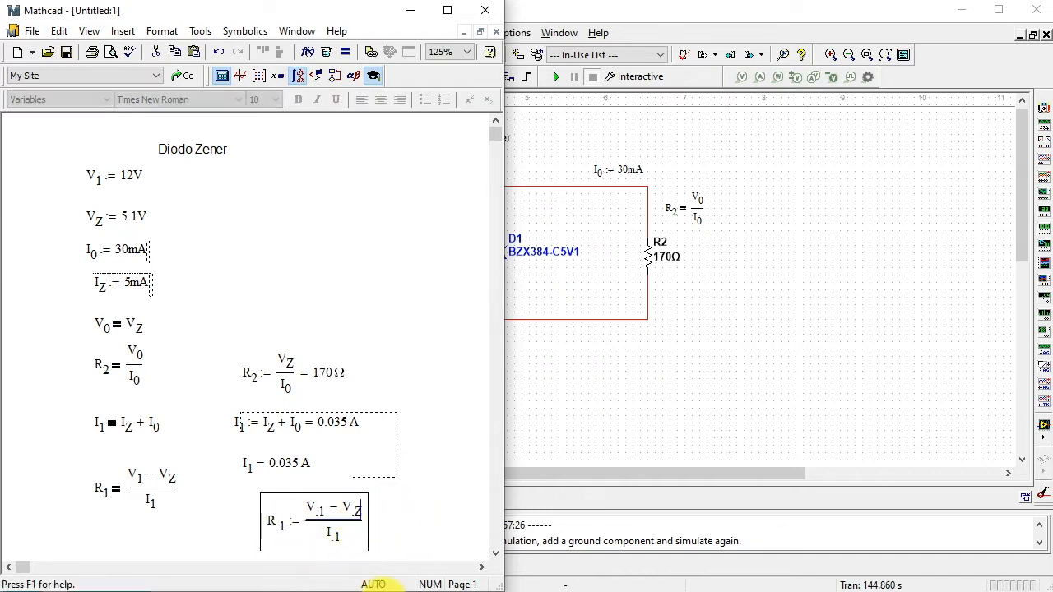
type("= 197.143 Ω")
left_click(429, 548)
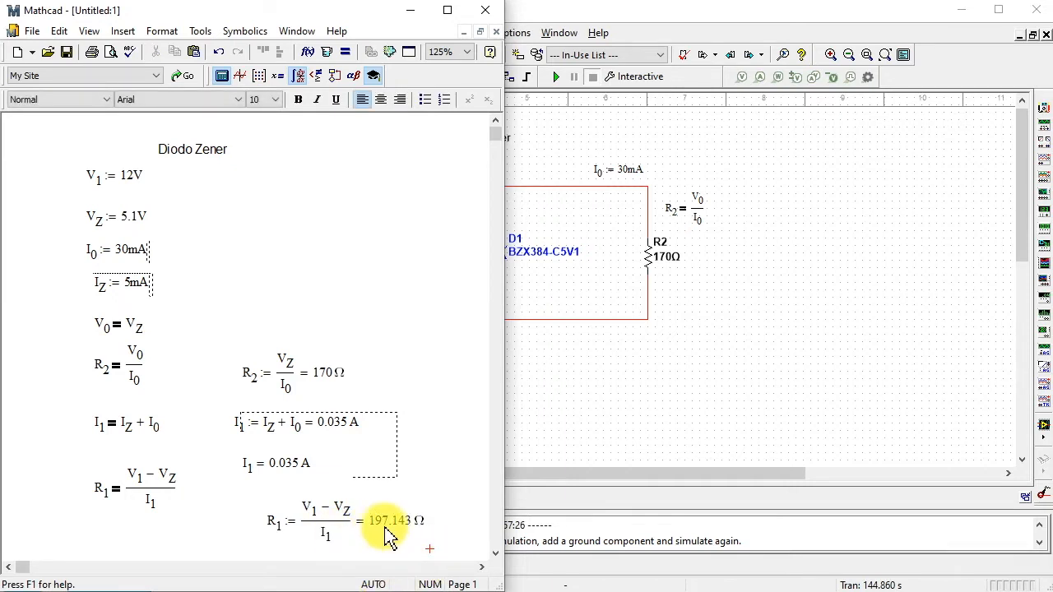
- Switch to Multisim and set the resistance of R1 to 197.143 Ω
left_click(532, 372)
double_click(398, 189)
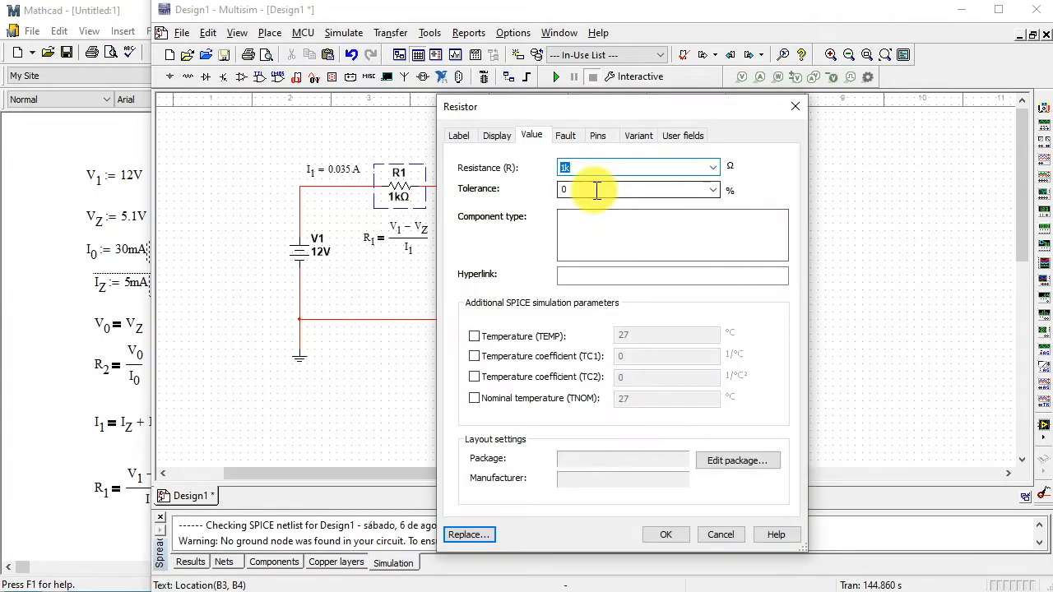
type("197.")
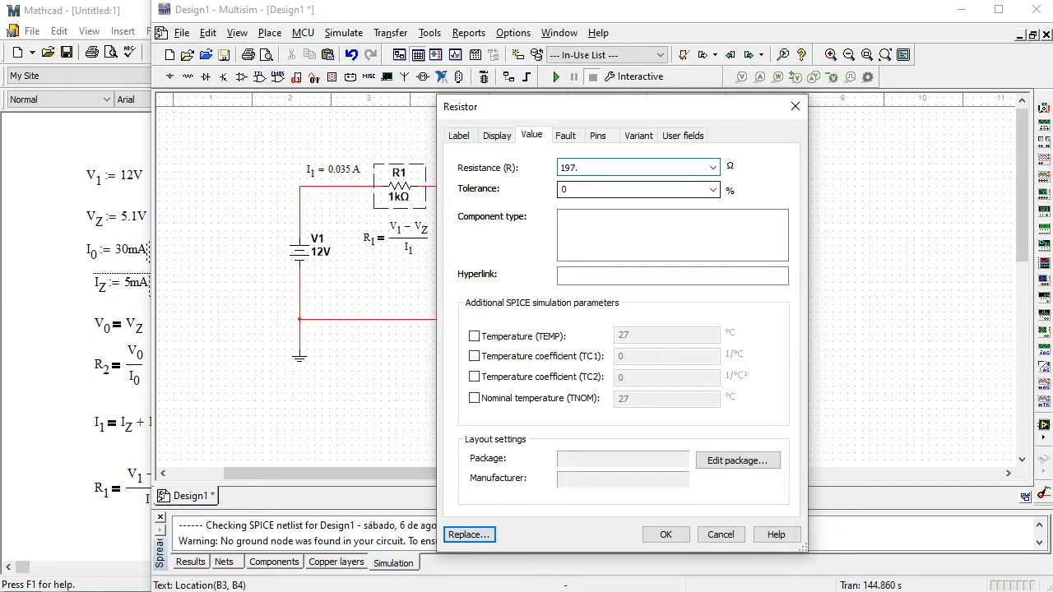
type("143")
left_click(666, 535)
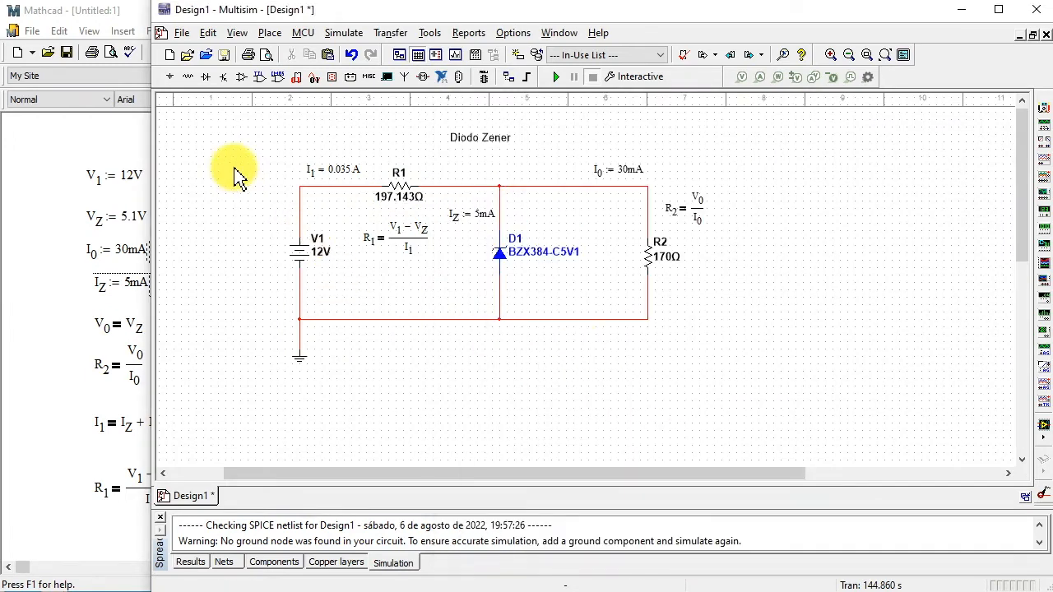
- Move the whole circuit with its equations farther down the sheet, leaving space beneath the Diodo Zener title
left_click_drag(235, 170, 726, 410)
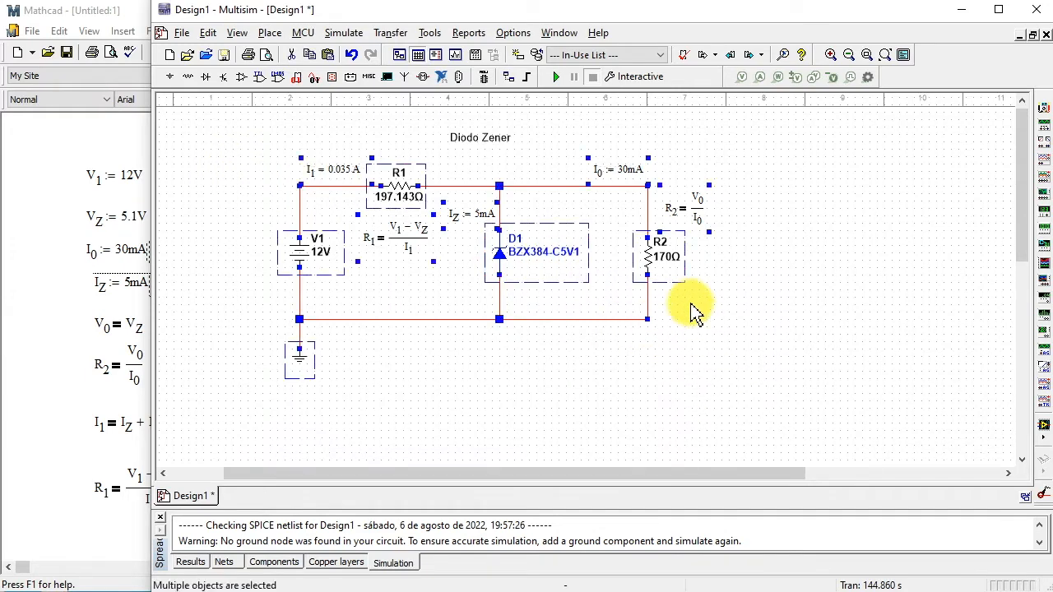
left_click_drag(654, 255, 661, 307)
left_click(746, 329)
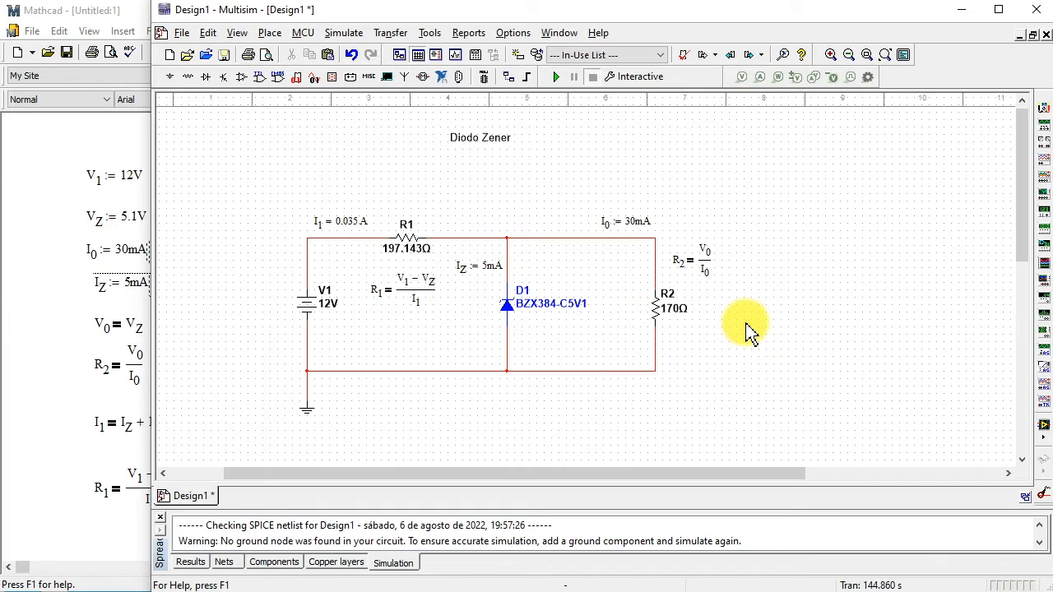
- Place a current probe on the upper wire between D1 and R2 and a voltage probe at the upper corner above R2
left_click(759, 77)
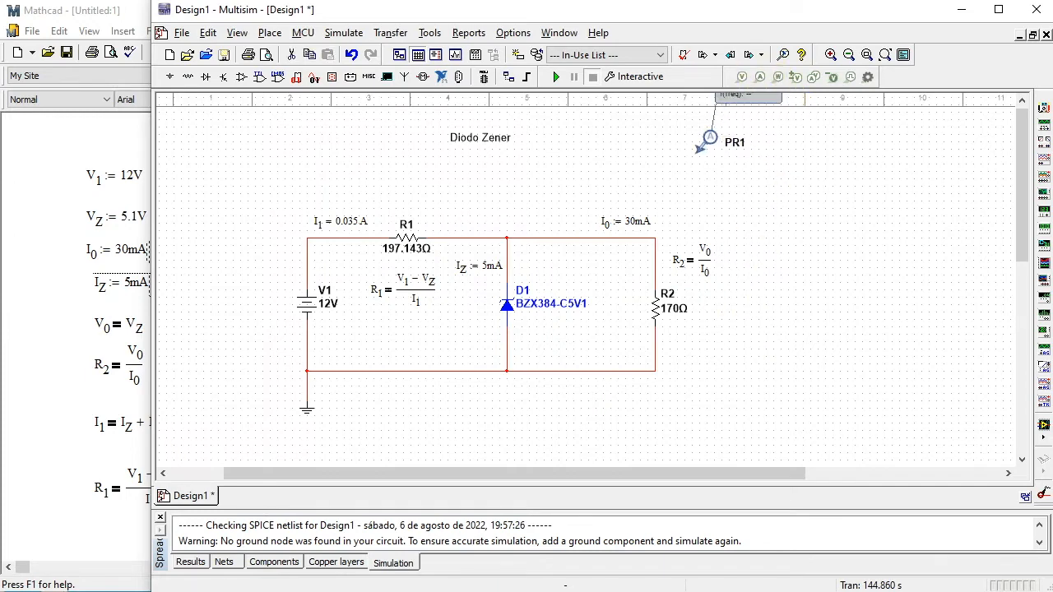
left_click(551, 238)
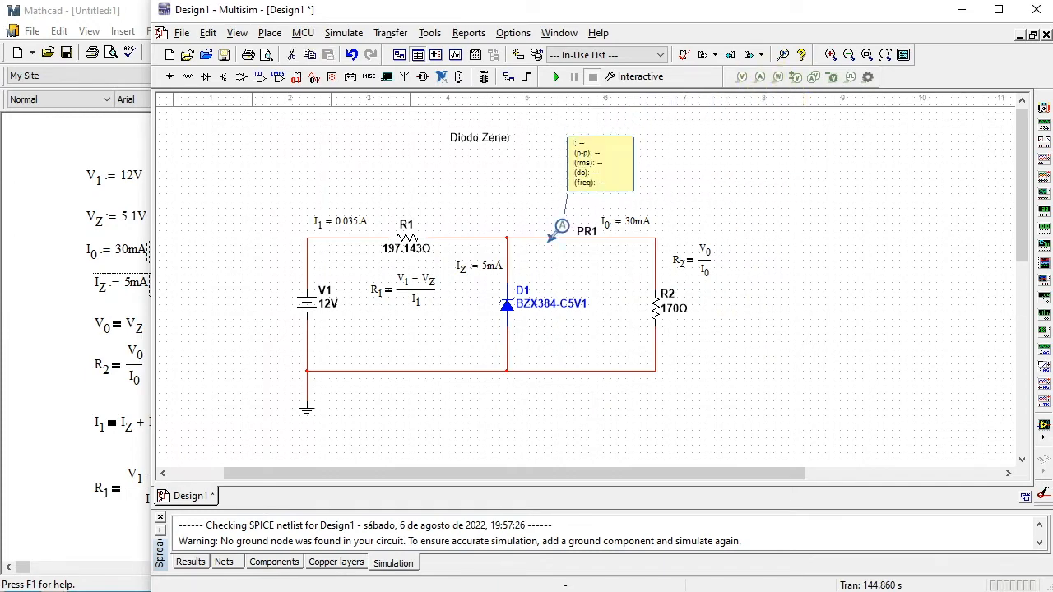
left_click(832, 236)
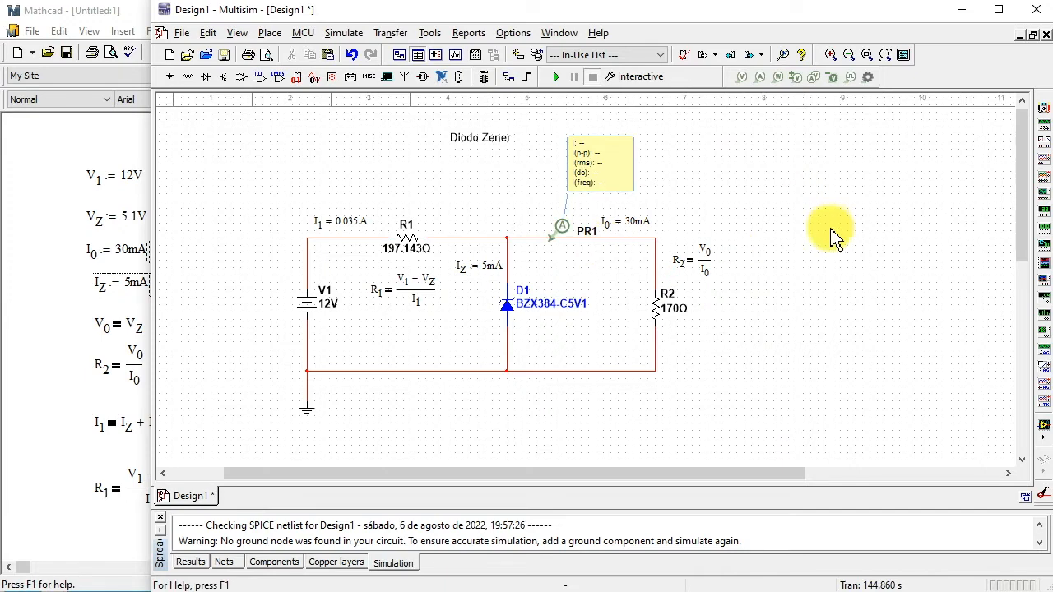
left_click(744, 79)
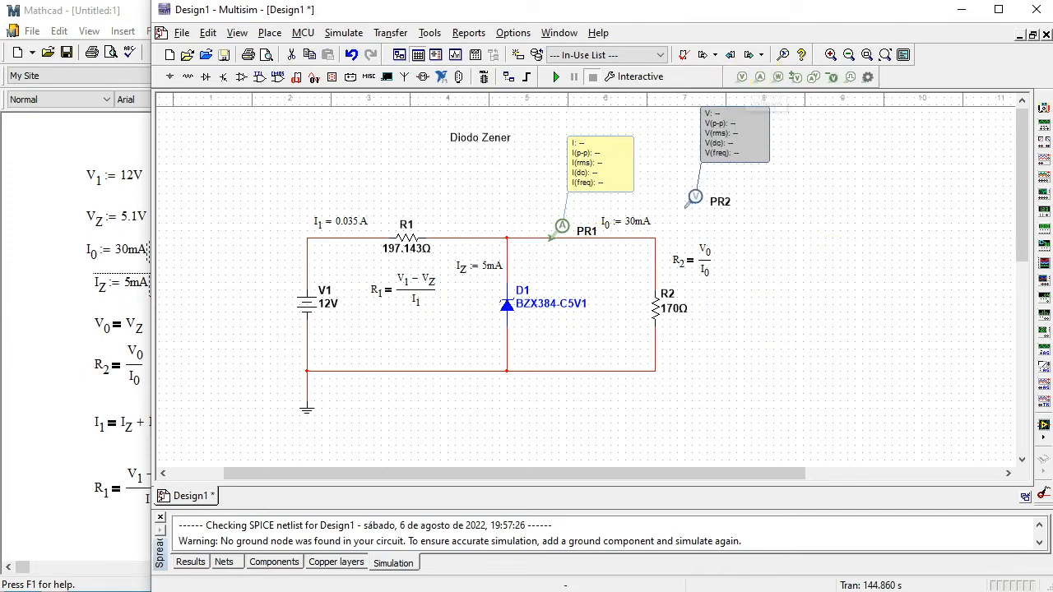
left_click(655, 237)
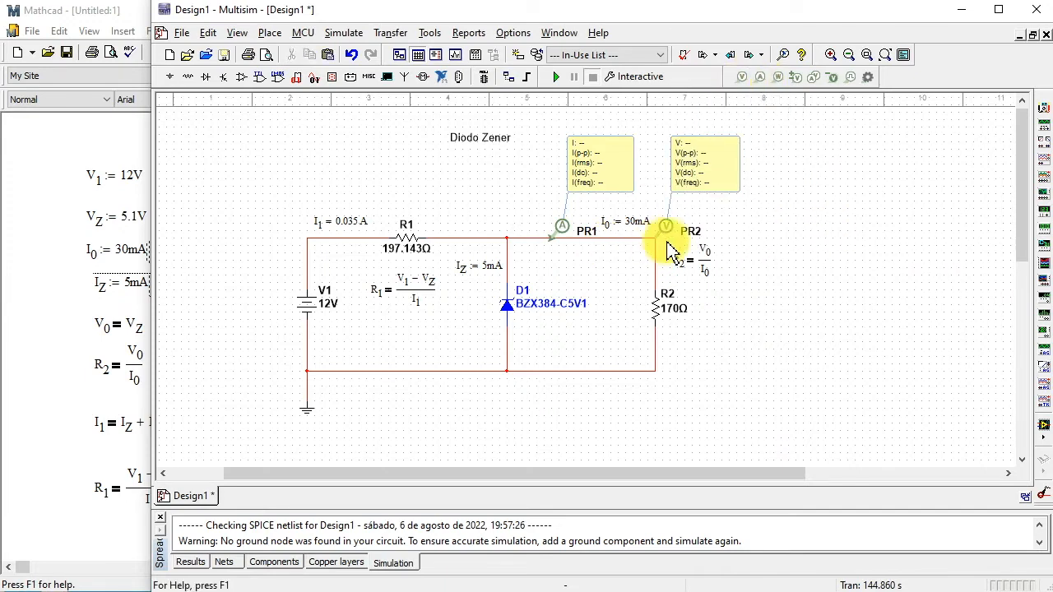
- Place a current probe on the wire between R1 and the D1 node, and shift the three probe readout boxes slightly
left_click(742, 79)
left_click(759, 77)
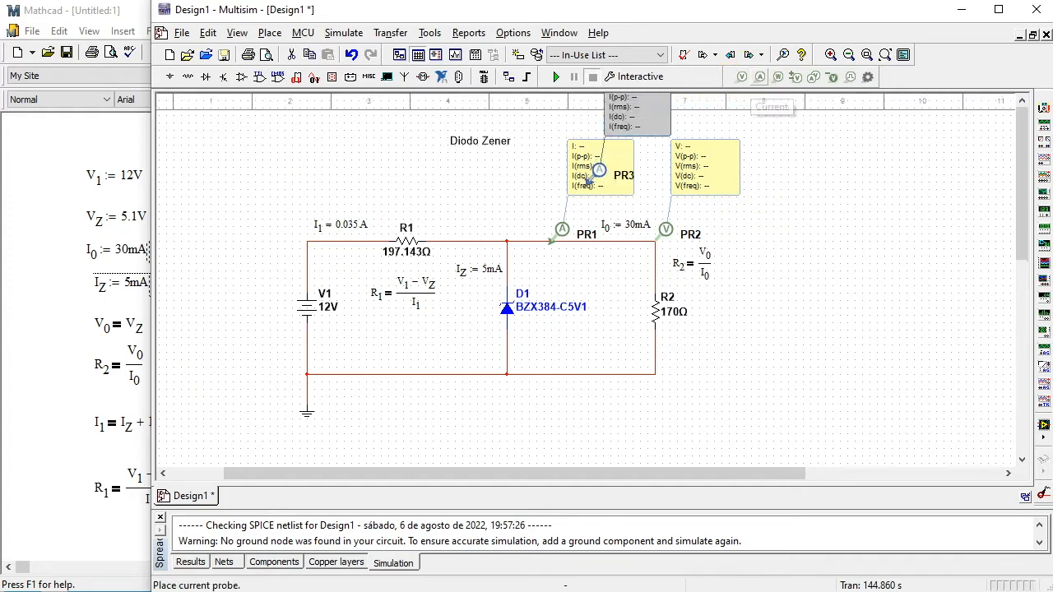
left_click(455, 236)
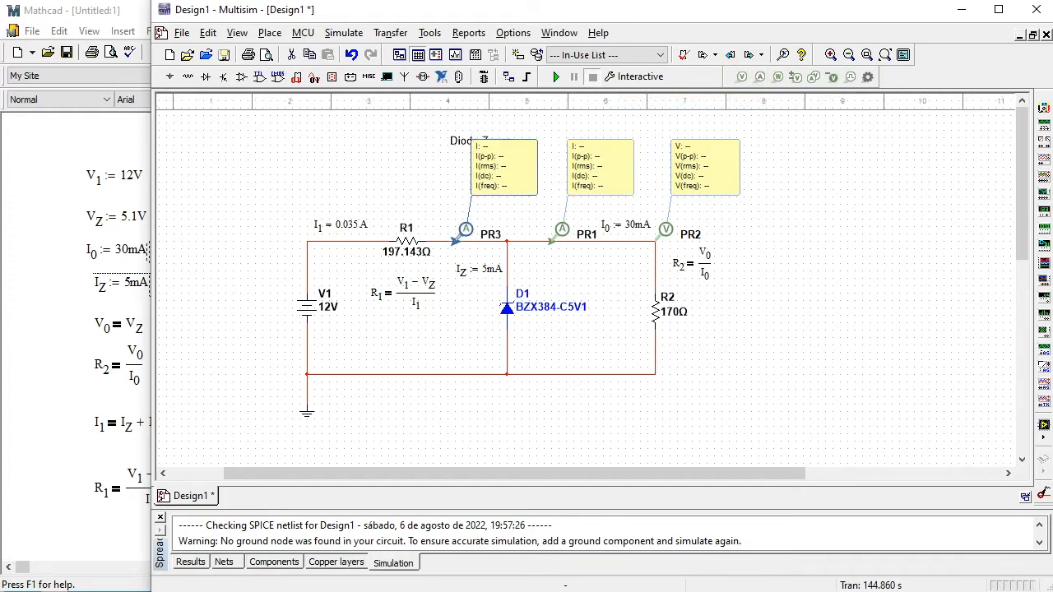
left_click(440, 240)
mouse_move(512, 183)
left_mouse_down()
mouse_move(524, 208)
mouse_move(524, 199)
left_mouse_up()
left_click_drag(586, 175, 591, 191)
left_click_drag(721, 171, 738, 188)
left_click(889, 179)
- Place a current probe on the wire beneath D1 and move its readout box between the diode and R2
left_click(759, 77)
scroll(485, 411, "down", 3)
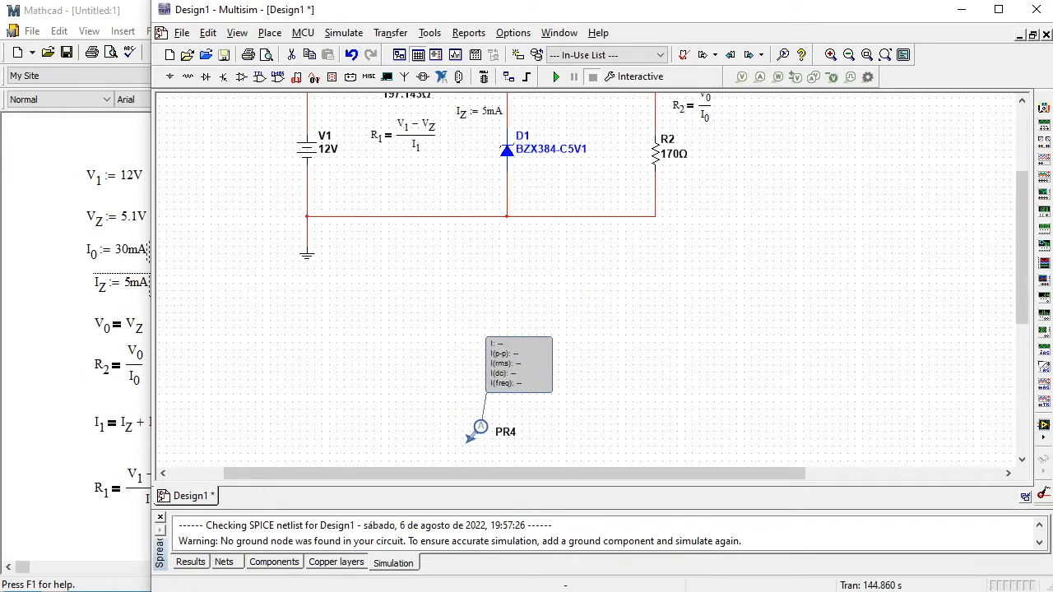
left_click(501, 195)
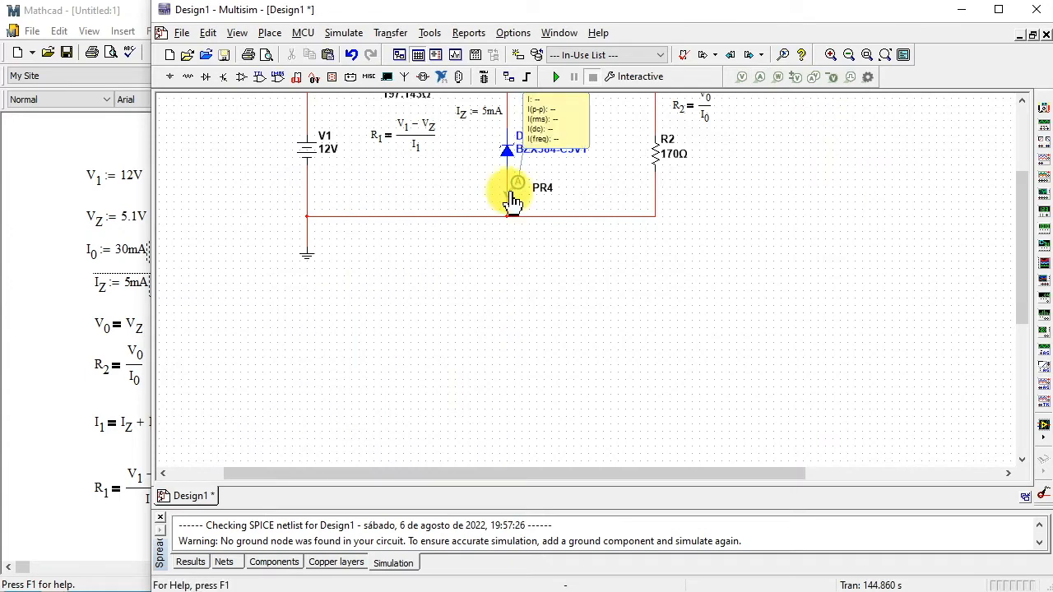
scroll(1027, 243, "up", 3)
left_click_drag(541, 254, 617, 290)
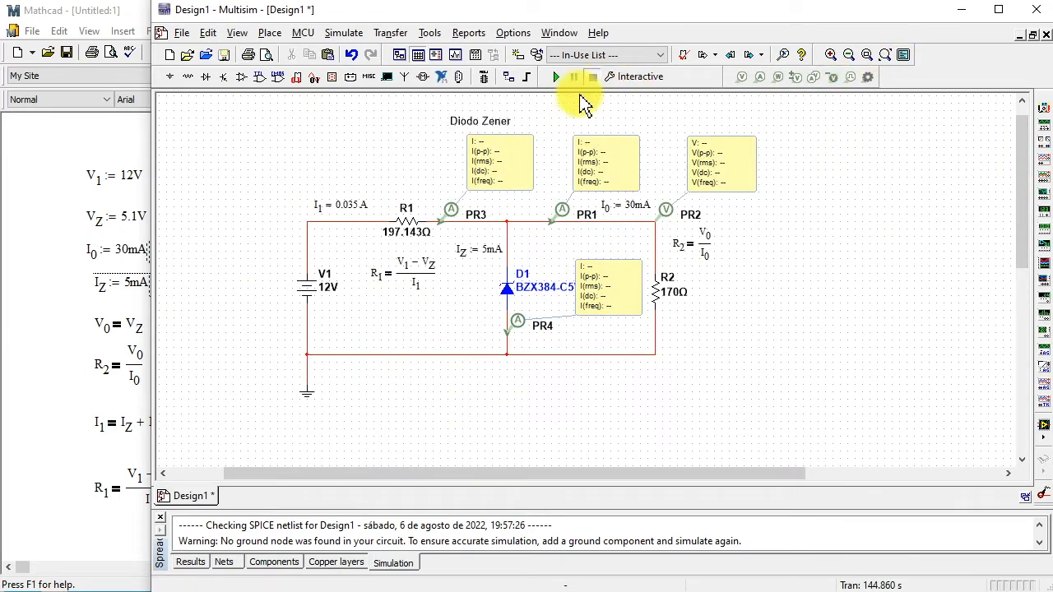
- Run the interactive simulation, examine the readings of the four probes up close, and stop it
left_click(556, 77)
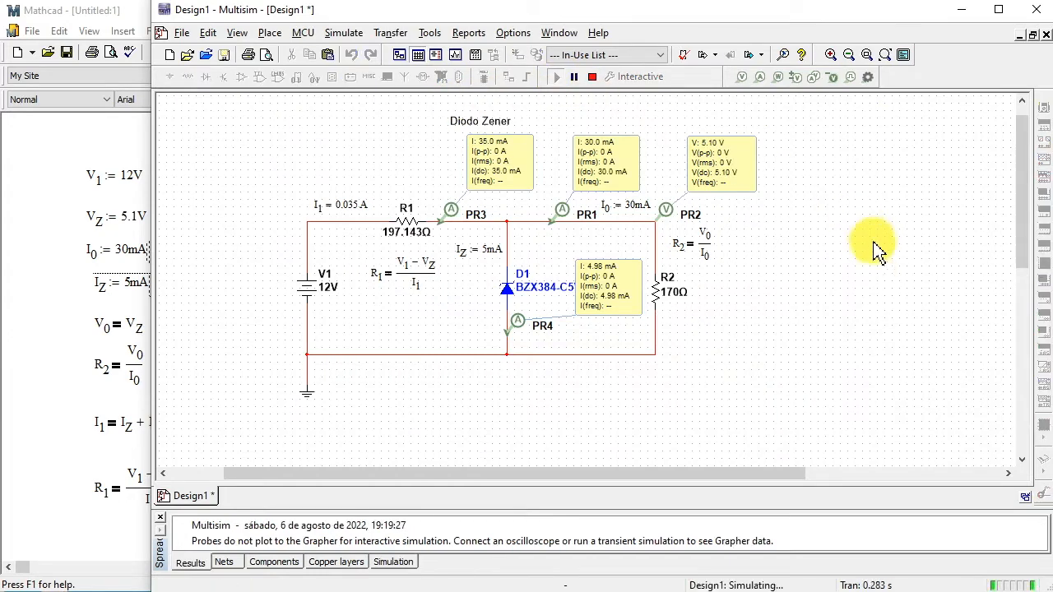
left_click(831, 59)
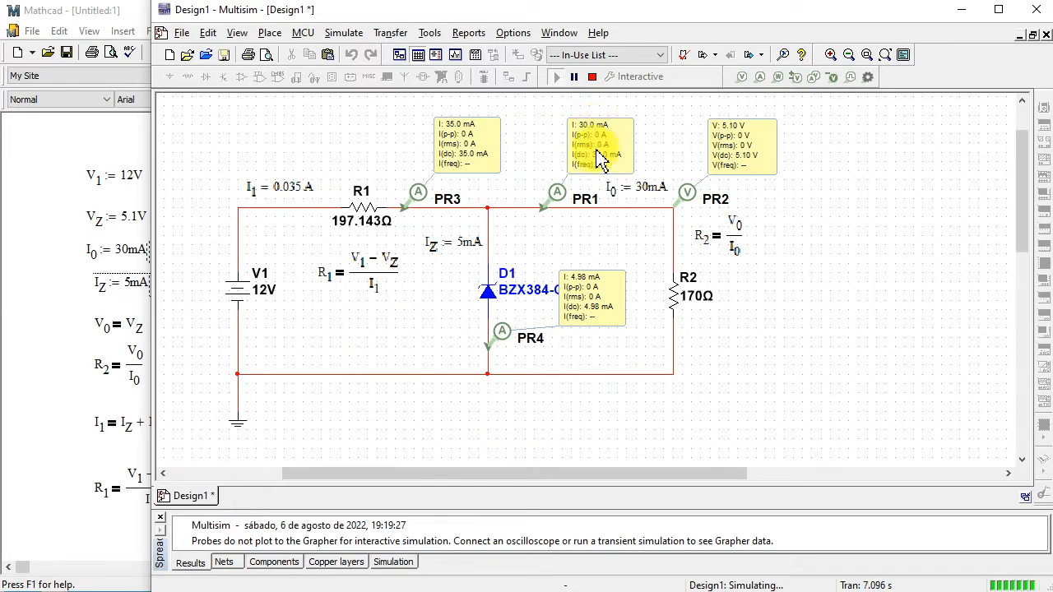
left_click(592, 78)
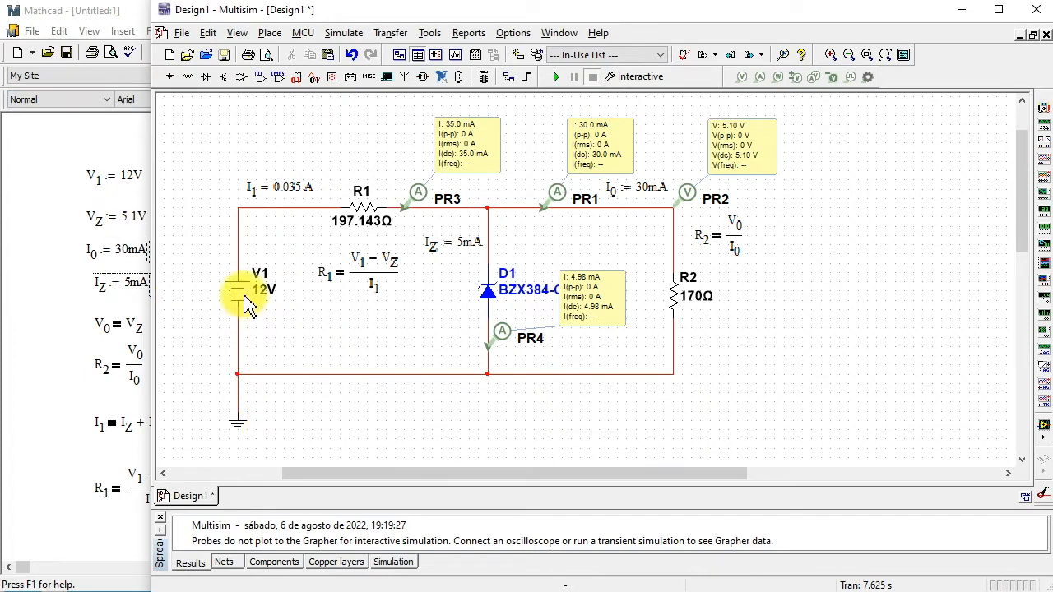
- Shift V1 downward and insert an AC_VOLTAGE signal source in series on the wire directly above it
left_click_drag(244, 303, 250, 339)
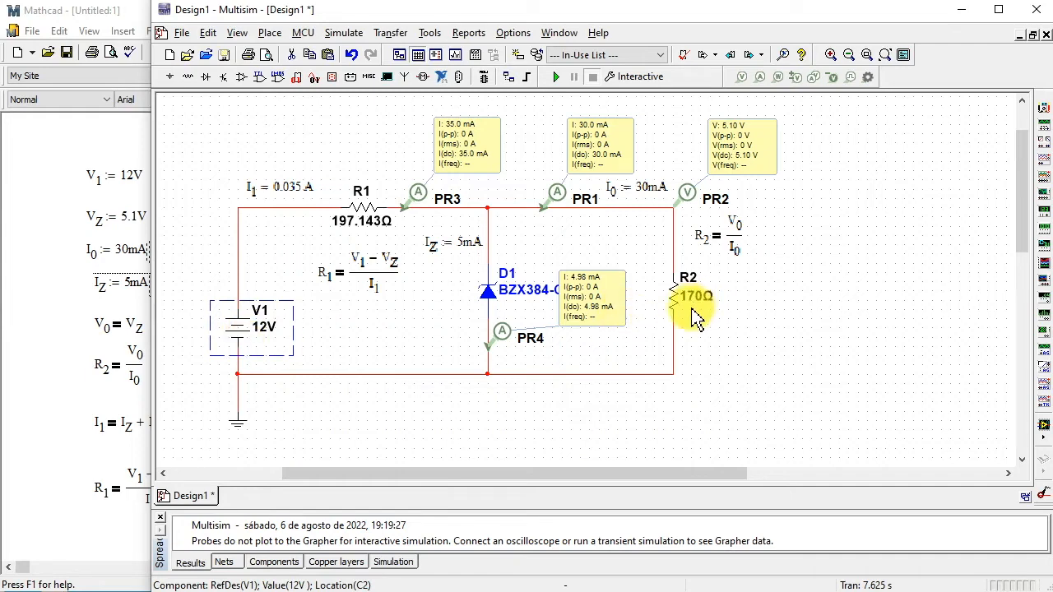
left_click(173, 83)
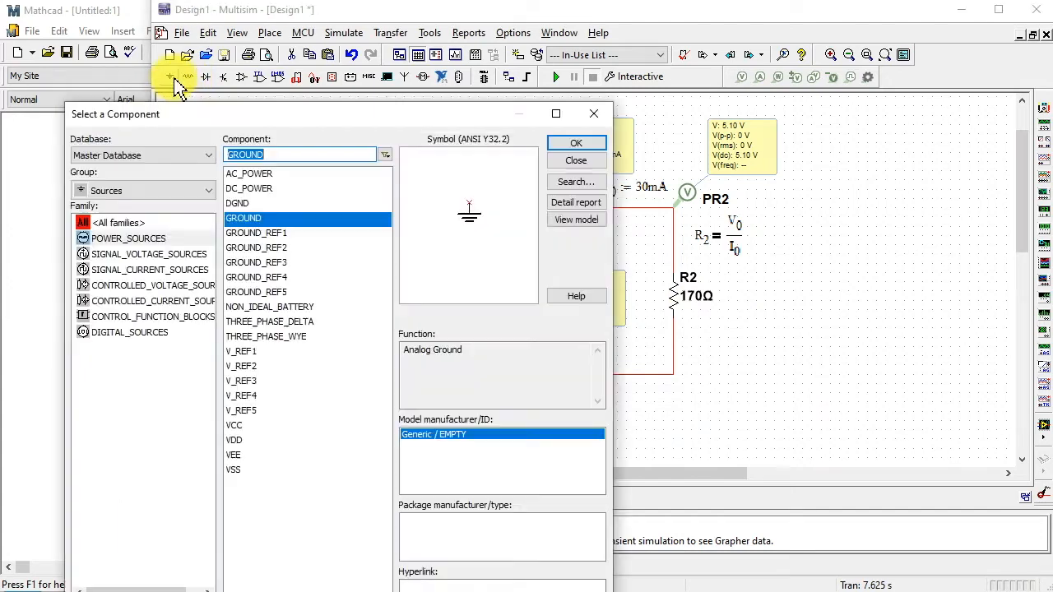
left_click(150, 255)
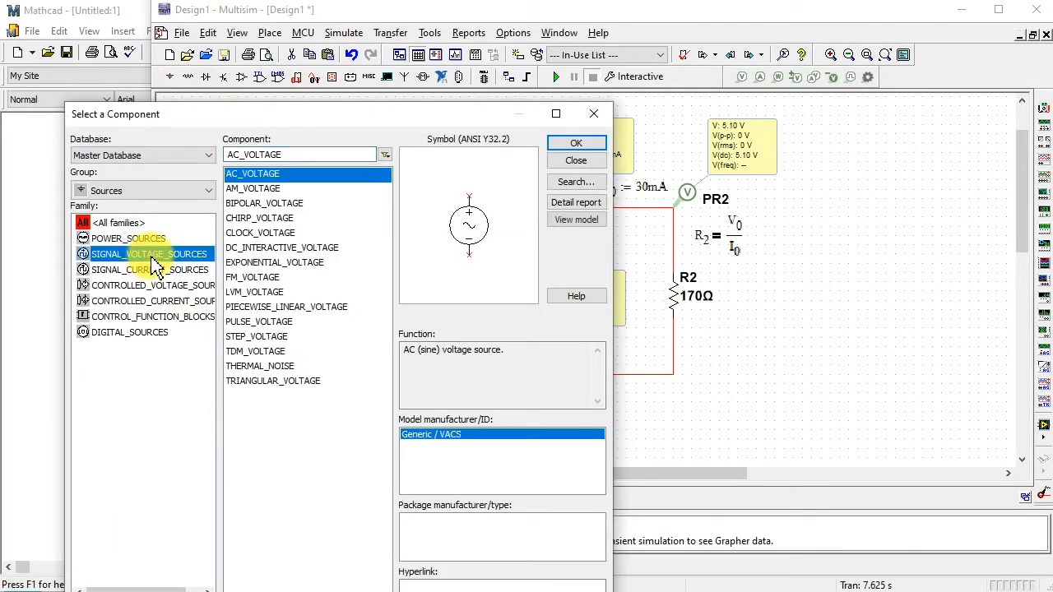
left_click(582, 149)
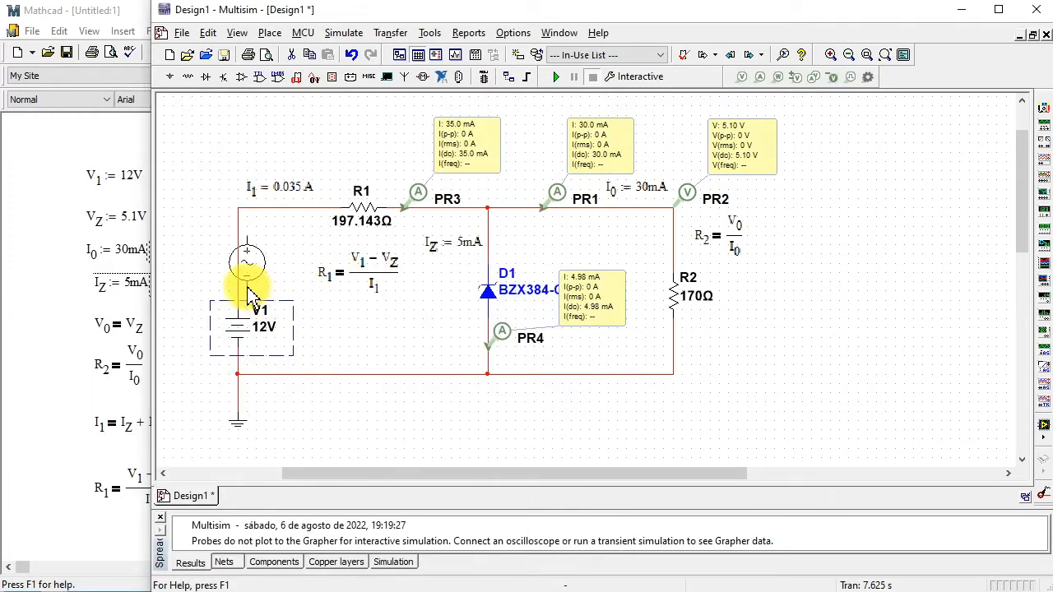
left_click(238, 286)
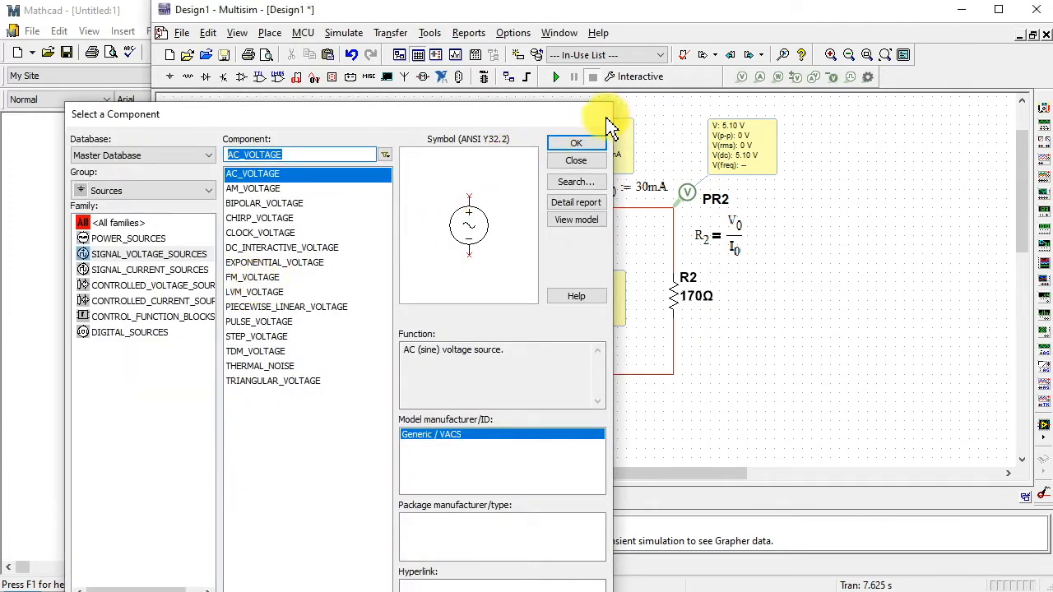
left_click(595, 117)
- Set the frequency of the AC source V2 to 60 Hz
double_click(237, 267)
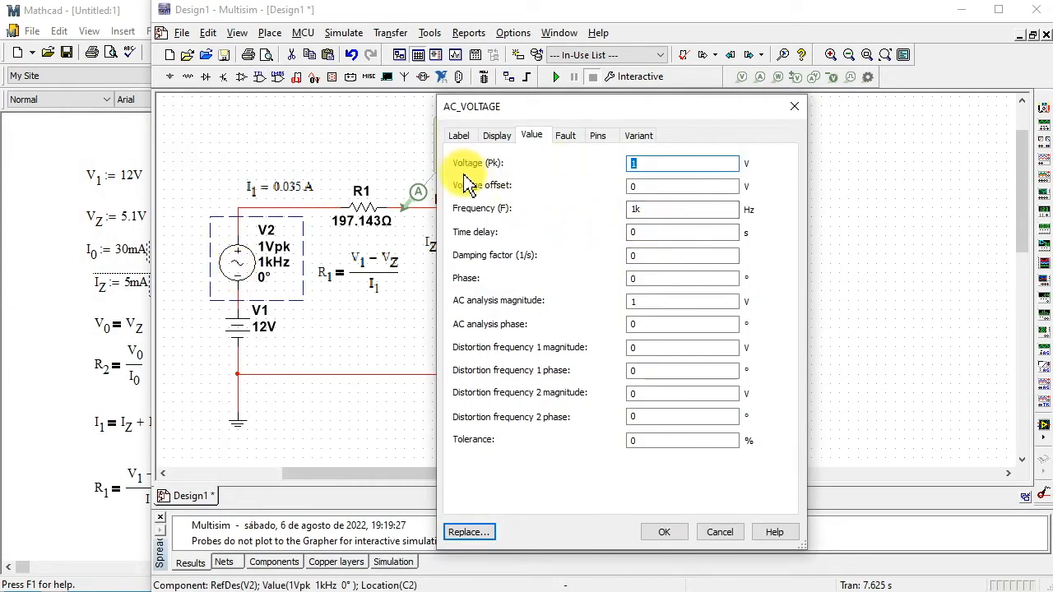
double_click(638, 209)
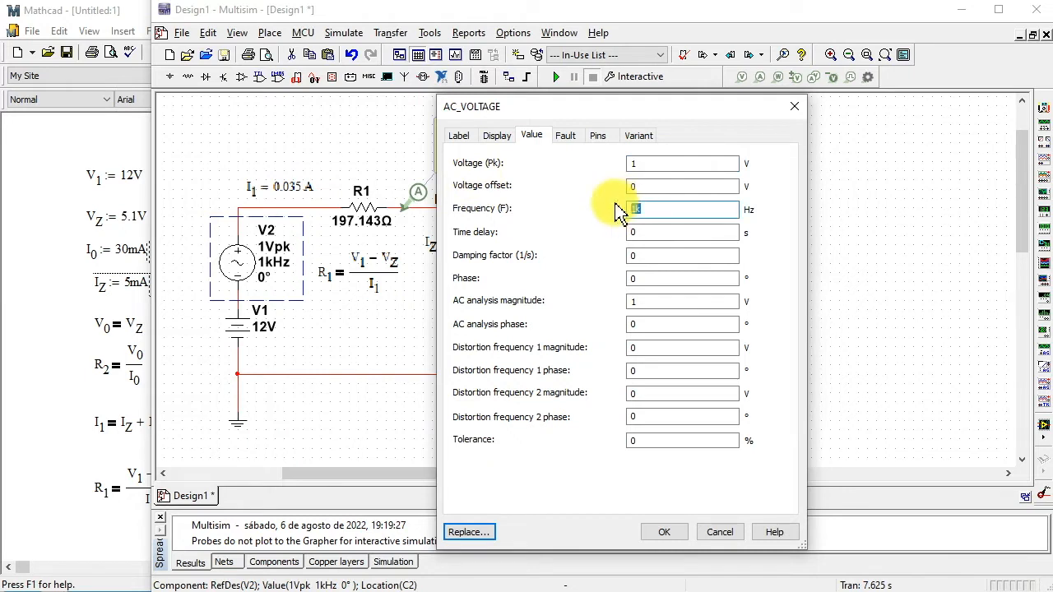
type("60")
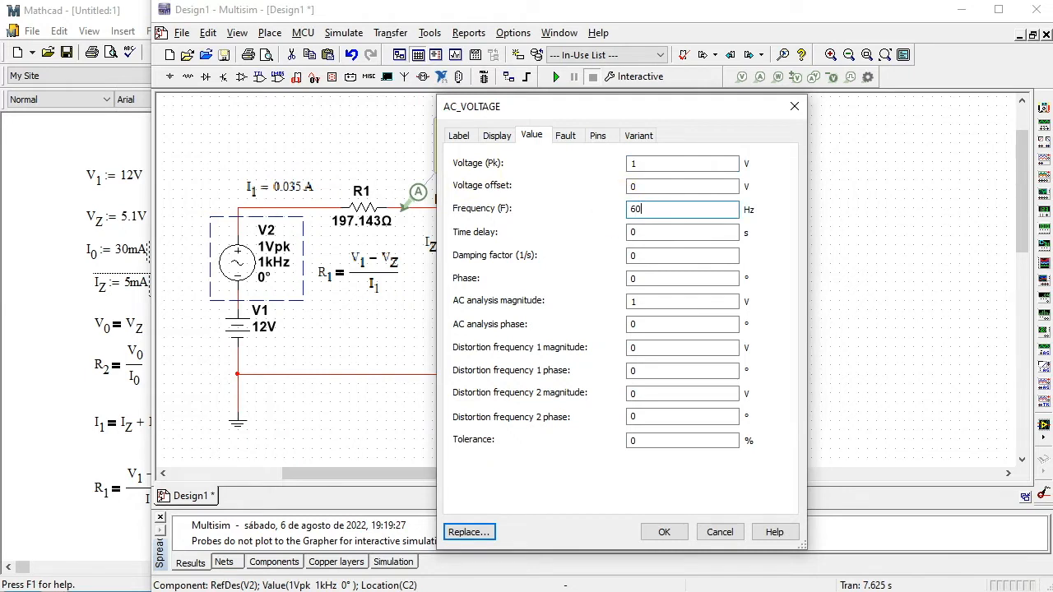
left_click(666, 533)
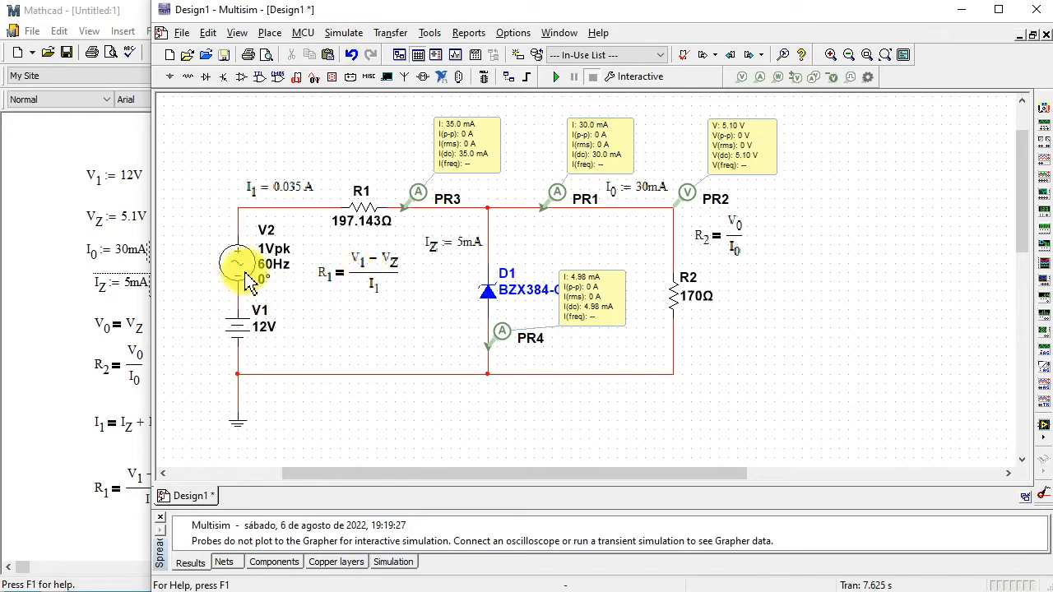
- Switch to Mathcad and change the V1 definition to 11 V so the R1 equation recalculates
left_click(76, 458)
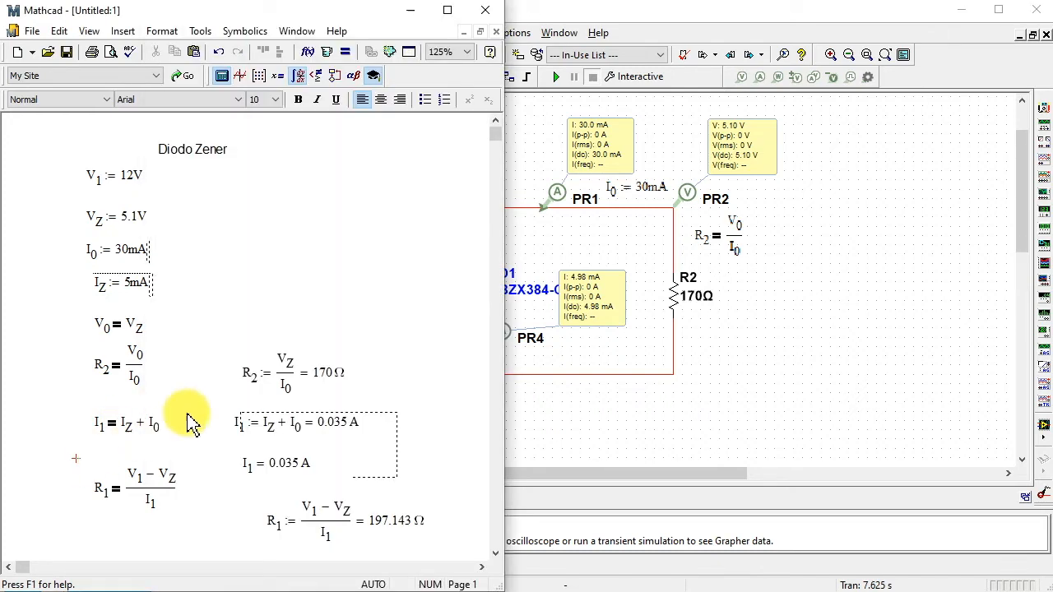
left_click(130, 188)
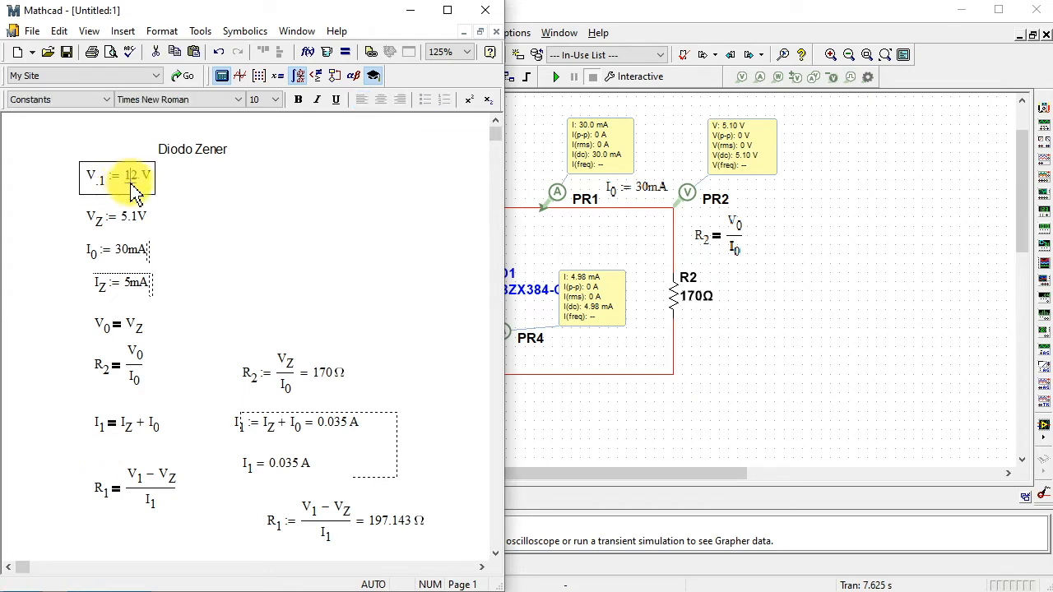
left_click(289, 260)
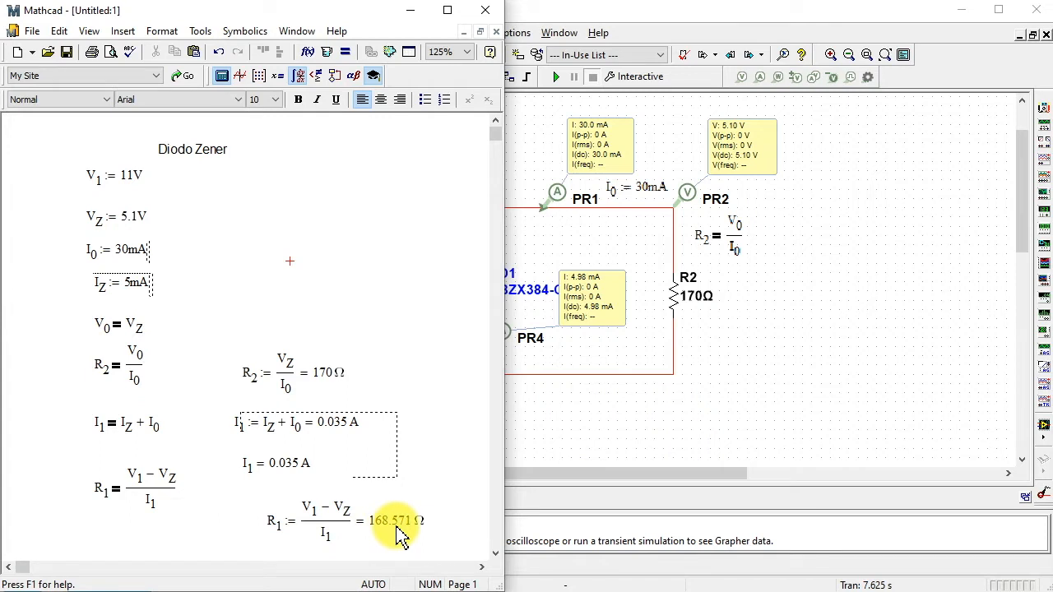
- Switch to Multisim and set the resistance of R1 to 158.571 Ω
left_click(572, 448)
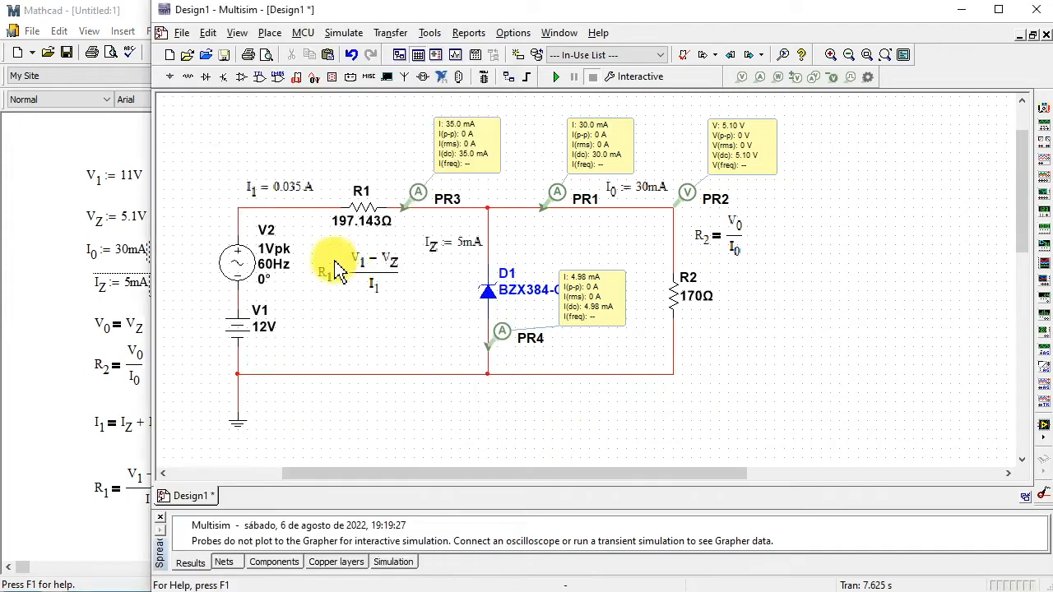
double_click(377, 233)
left_click_drag(607, 167, 591, 167)
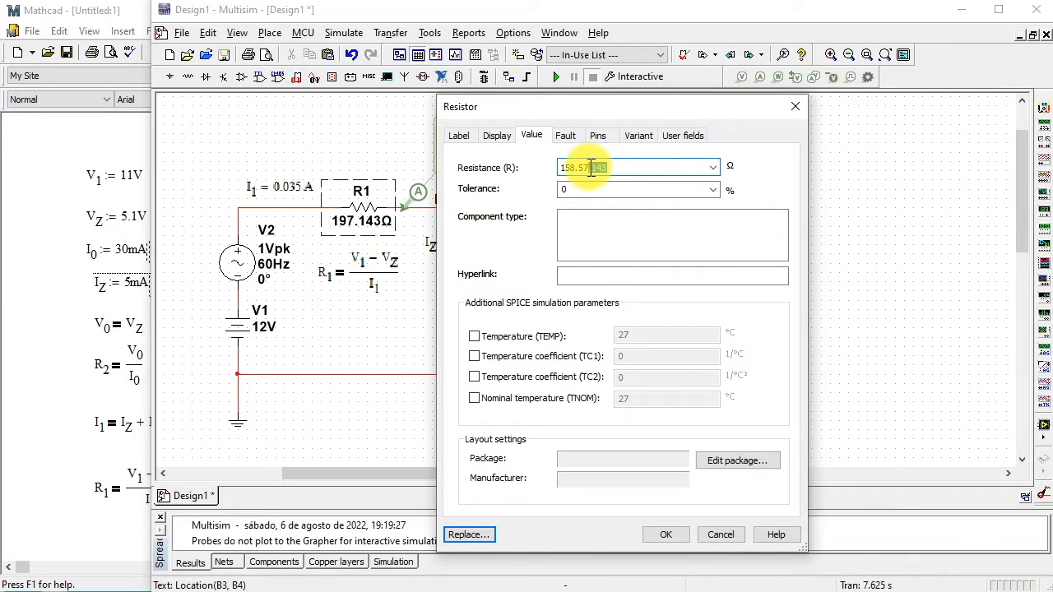
key("BackSpace")
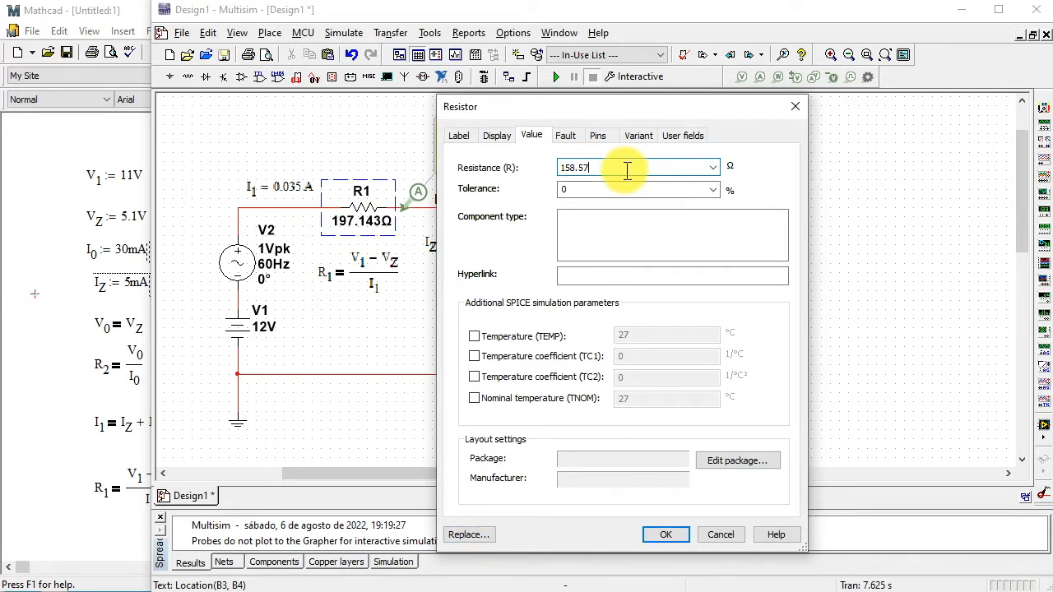
type("1")
key("Return")
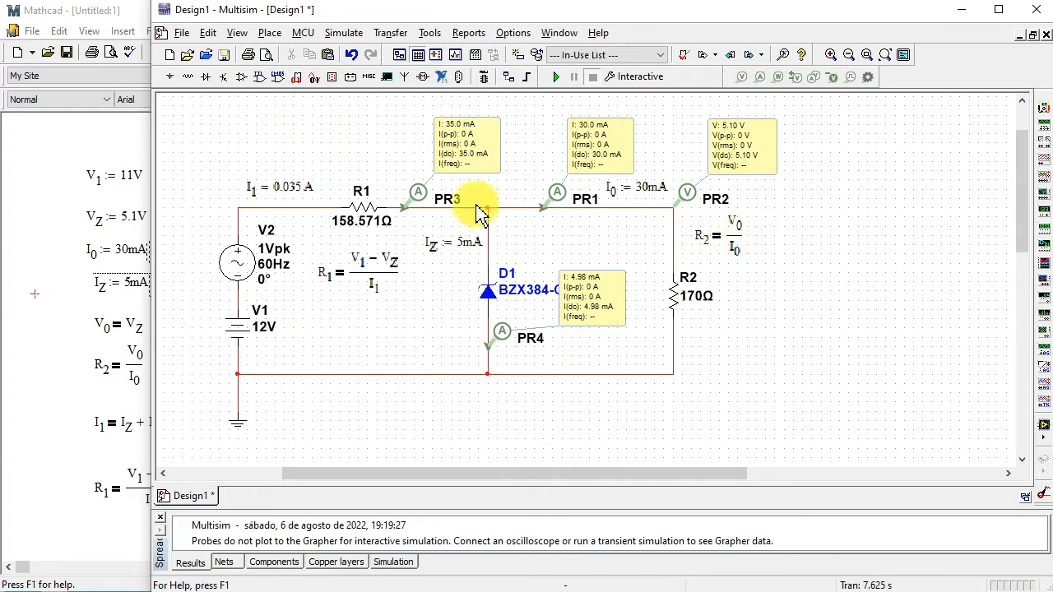
- Run the simulation with the AC source in series, check the probe readings, and stop it
left_click(559, 78)
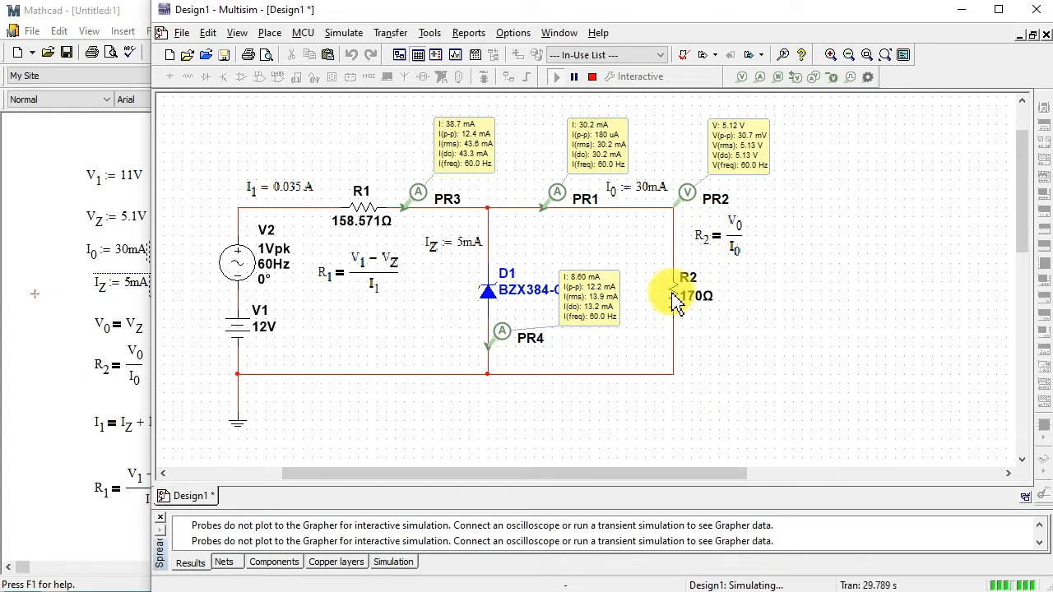
left_click(592, 76)
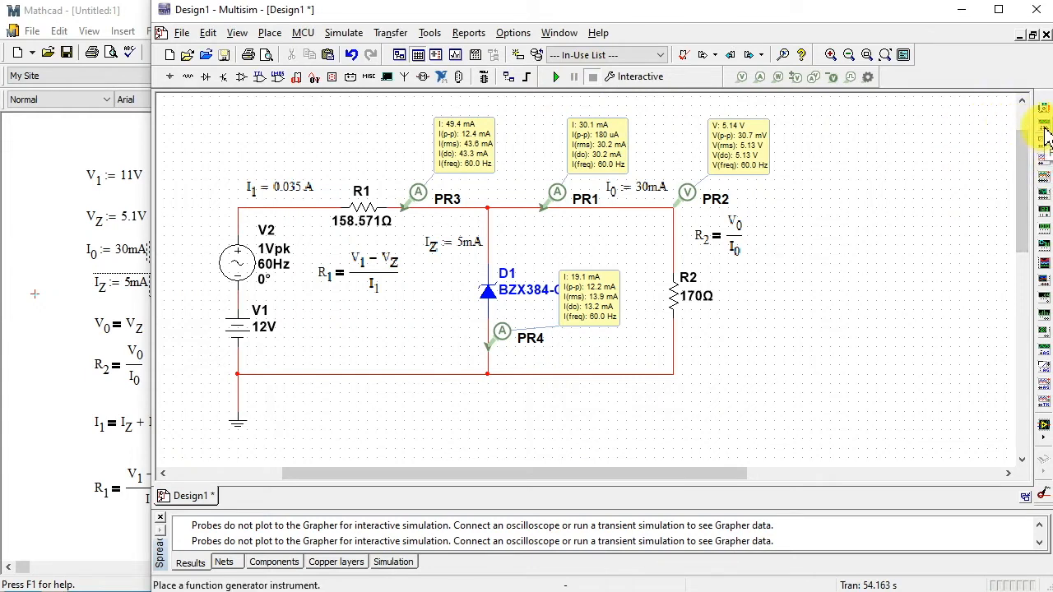
- Place an oscilloscope beyond the voltage probe and wire its channel A positive terminal to the wire between V2 and R1
left_click(1043, 144)
left_click(827, 197)
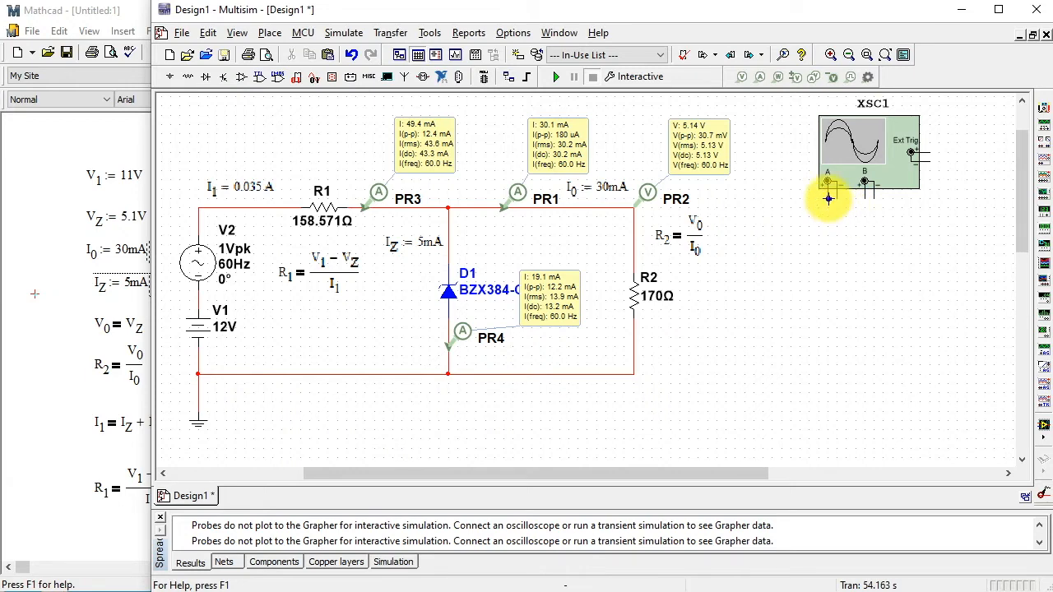
left_click(828, 197)
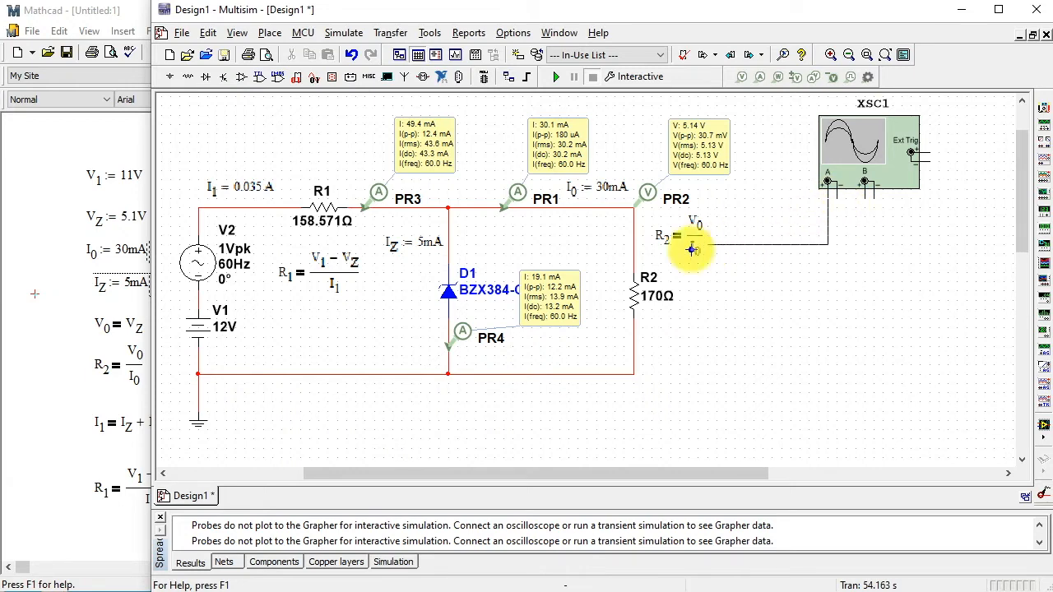
left_click(263, 208)
- Wire the oscilloscope's channel B positive terminal to the upper end of R2 and color that wire dark blue
left_click(864, 217)
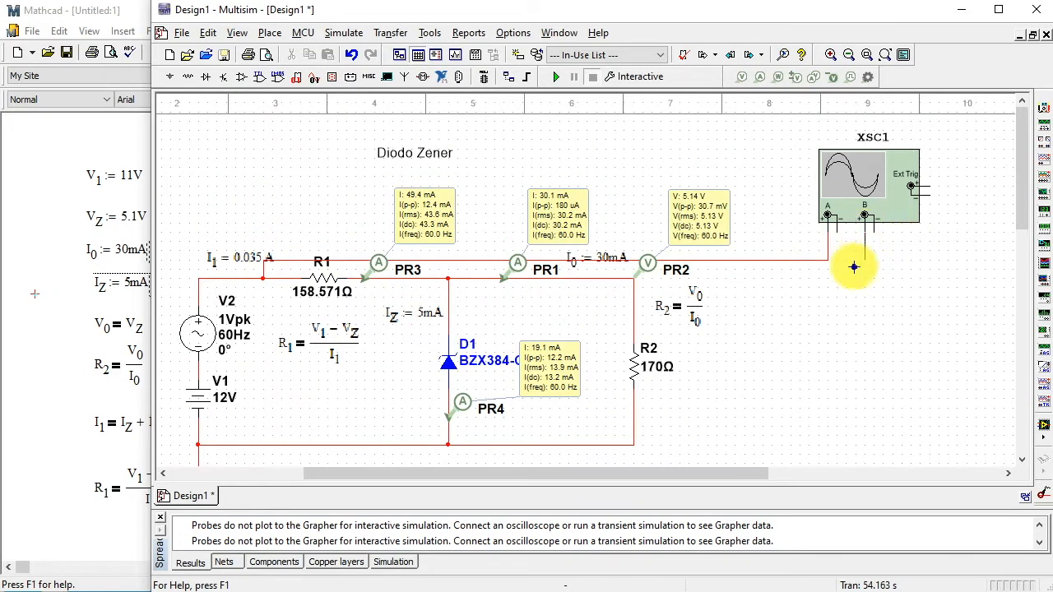
left_click(633, 333)
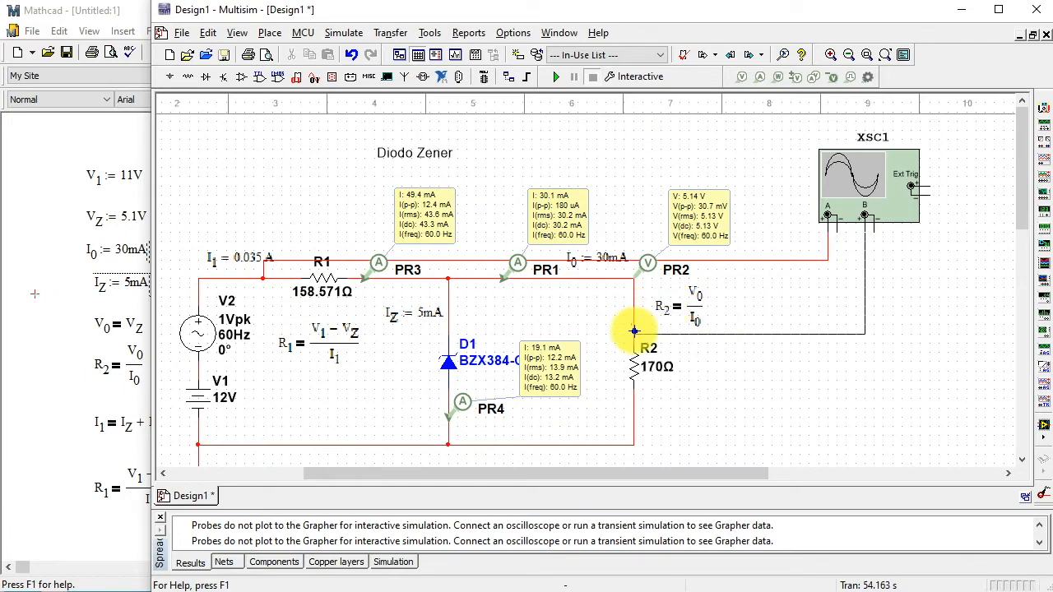
right_click(818, 335)
left_click(870, 372)
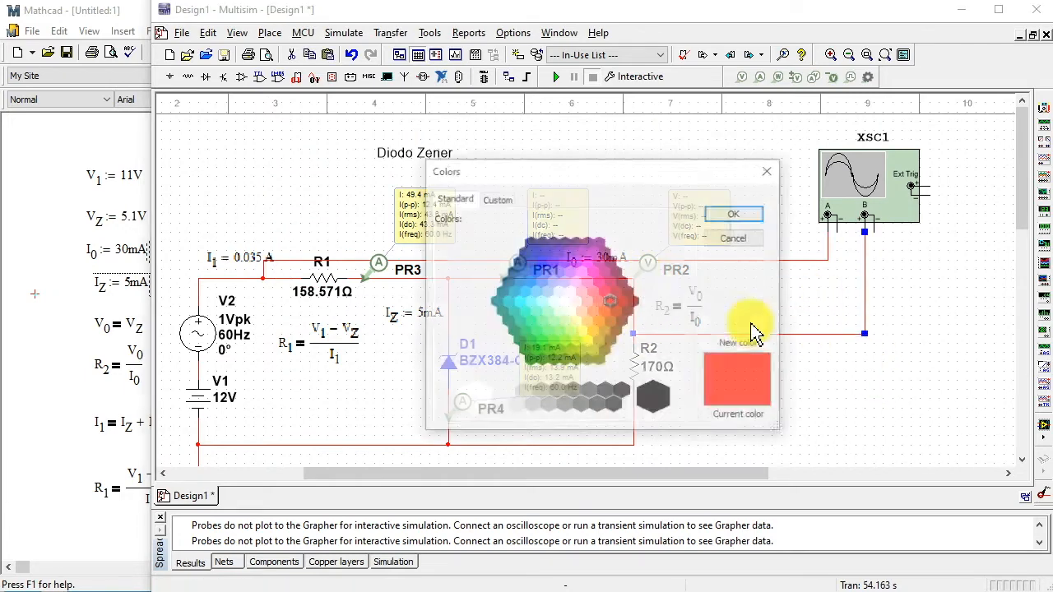
left_click(536, 247)
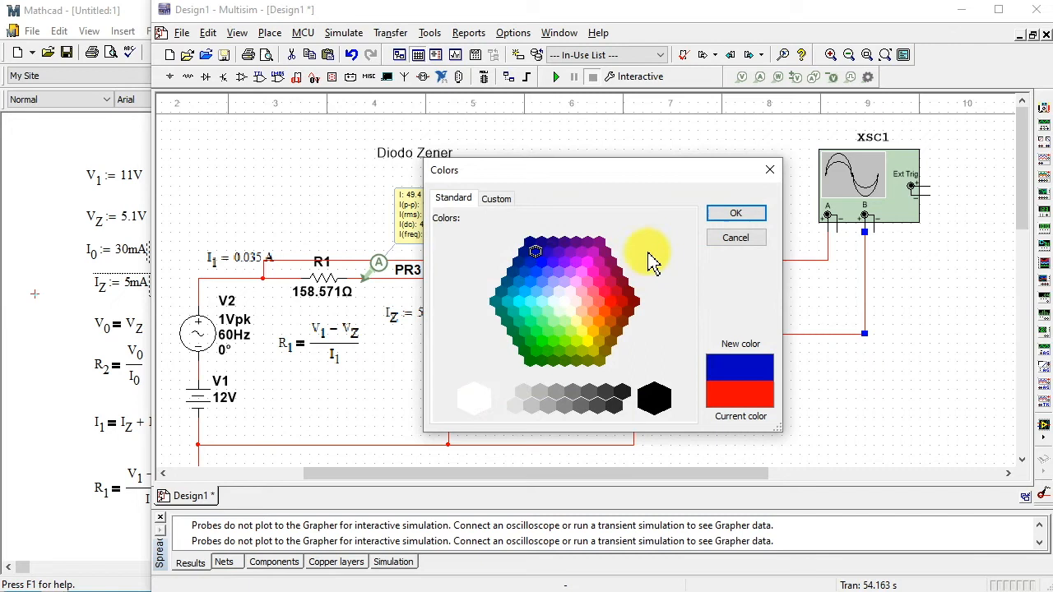
left_click(732, 214)
- Wire the oscilloscope's channel B negative terminal to the ground wire below R2 and join the channel A negative terminal to it
left_click(873, 228)
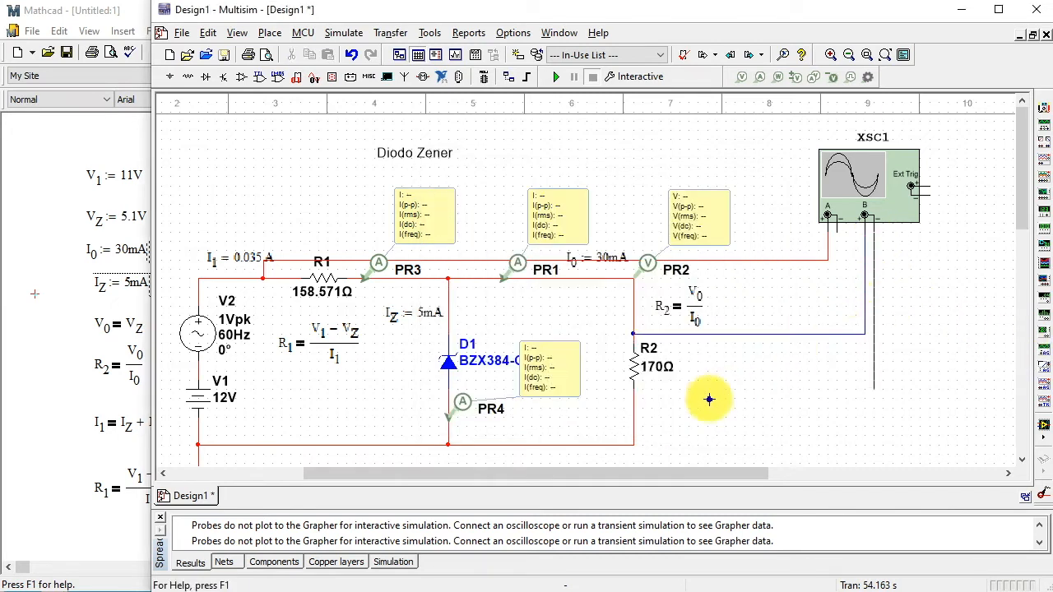
left_click(634, 445)
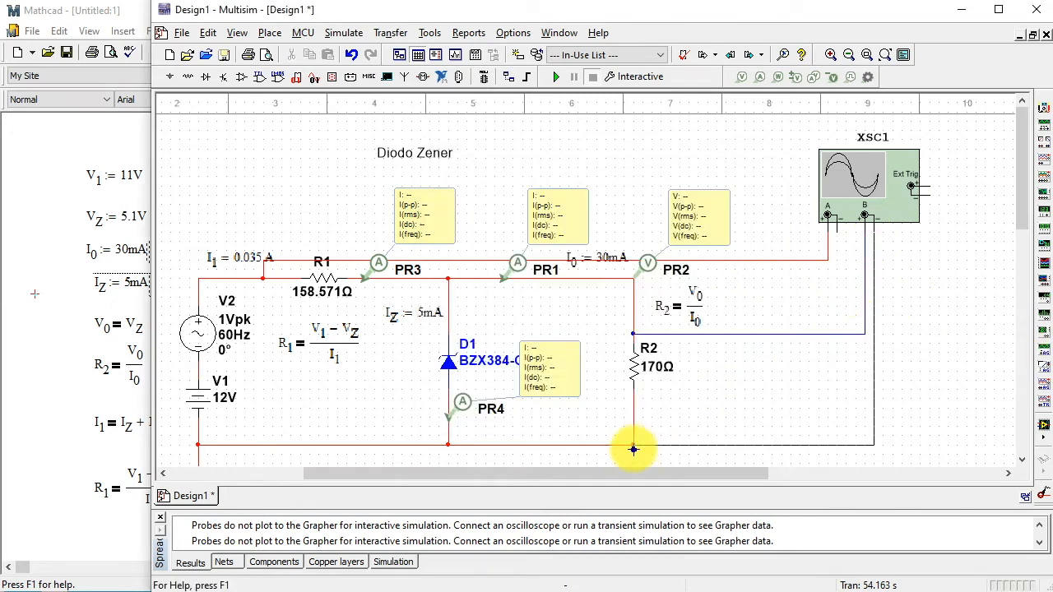
left_click(837, 217)
left_click(873, 278)
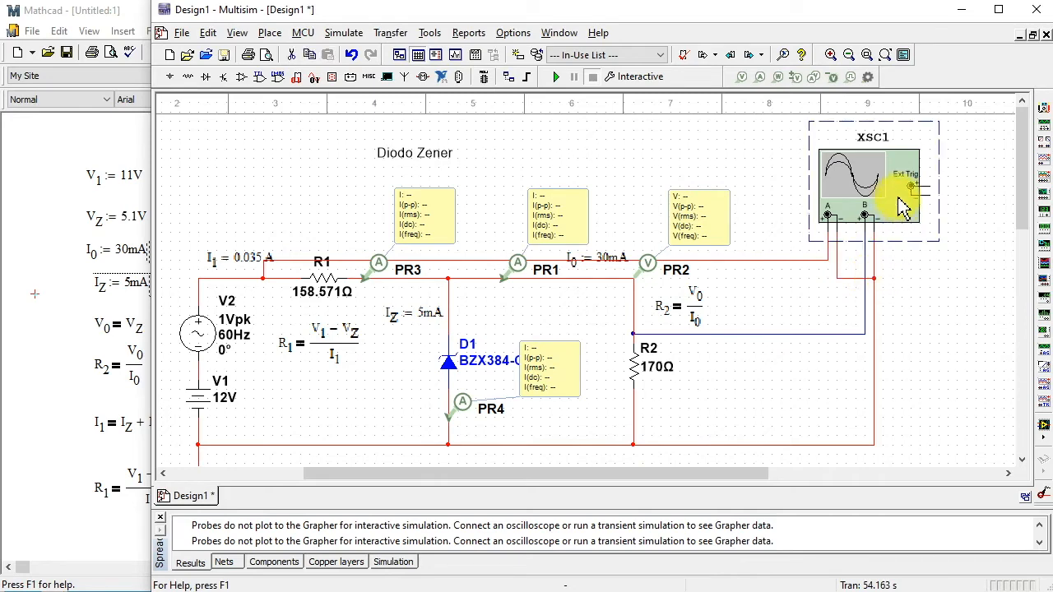
- Open the oscilloscope display of XSC1 and start the simulation to view both channel traces
double_click(874, 190)
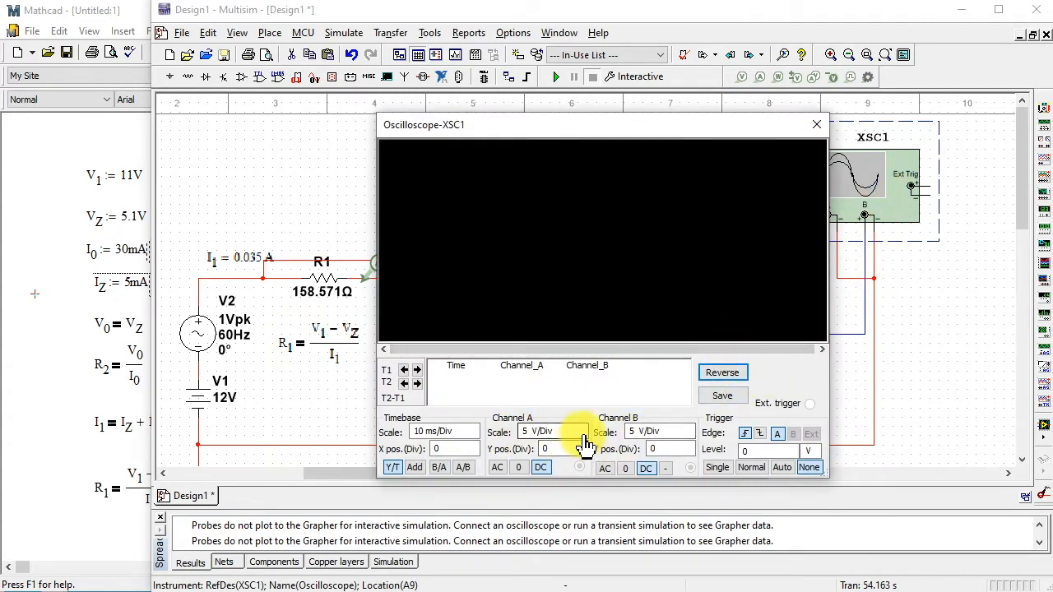
left_click(558, 77)
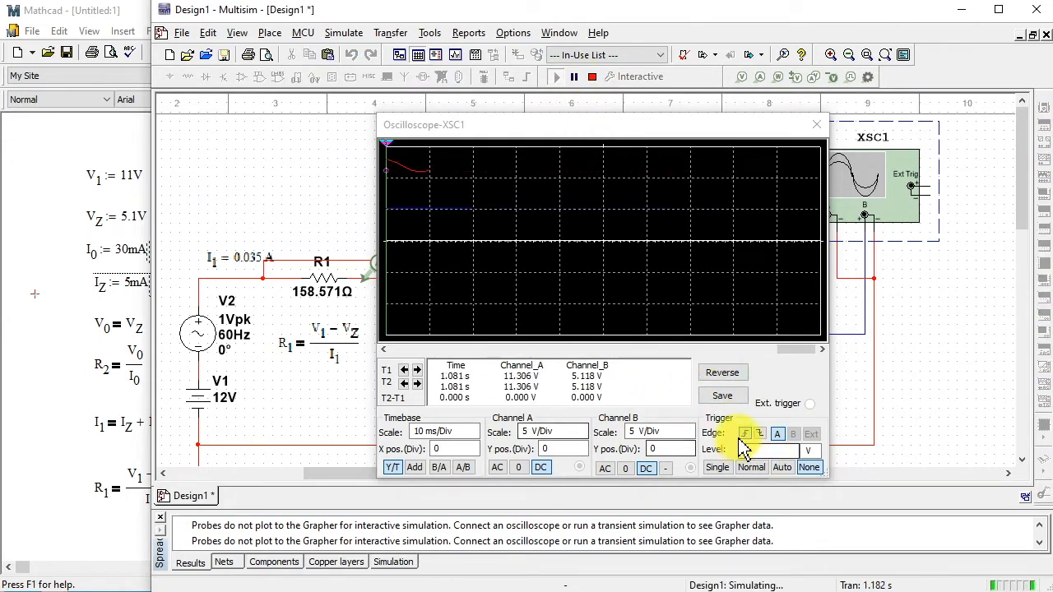
- Reverse the oscilloscope display's background color and set its trigger mode to Auto
left_click(725, 375)
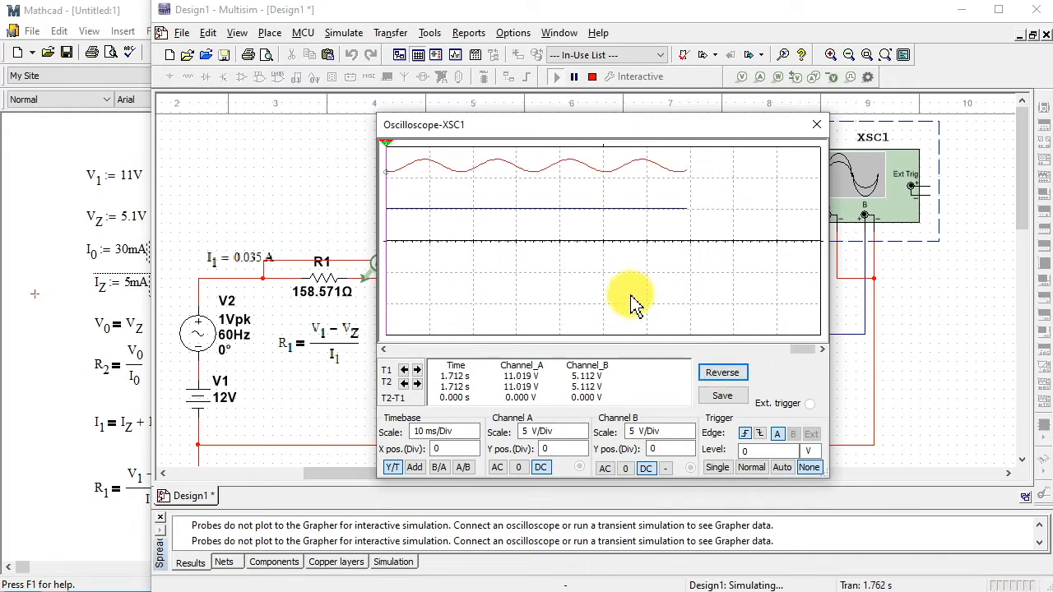
left_click(719, 470)
left_click(718, 471)
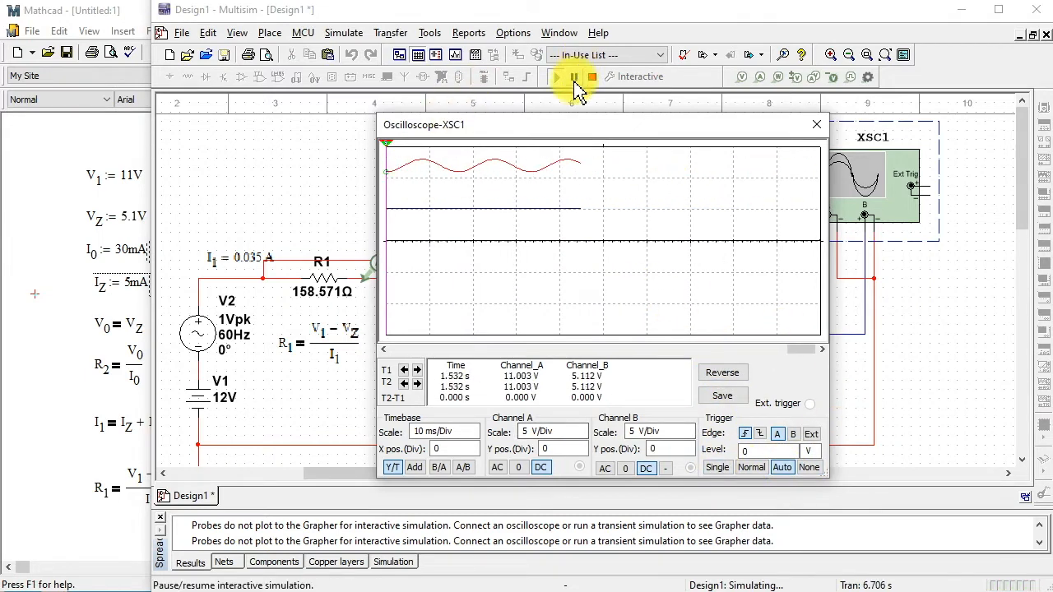
- Pause the simulation and place oscilloscope cursor T2 at about 946 ms and T1 at about 927 ms on earlier traces
left_click(574, 77)
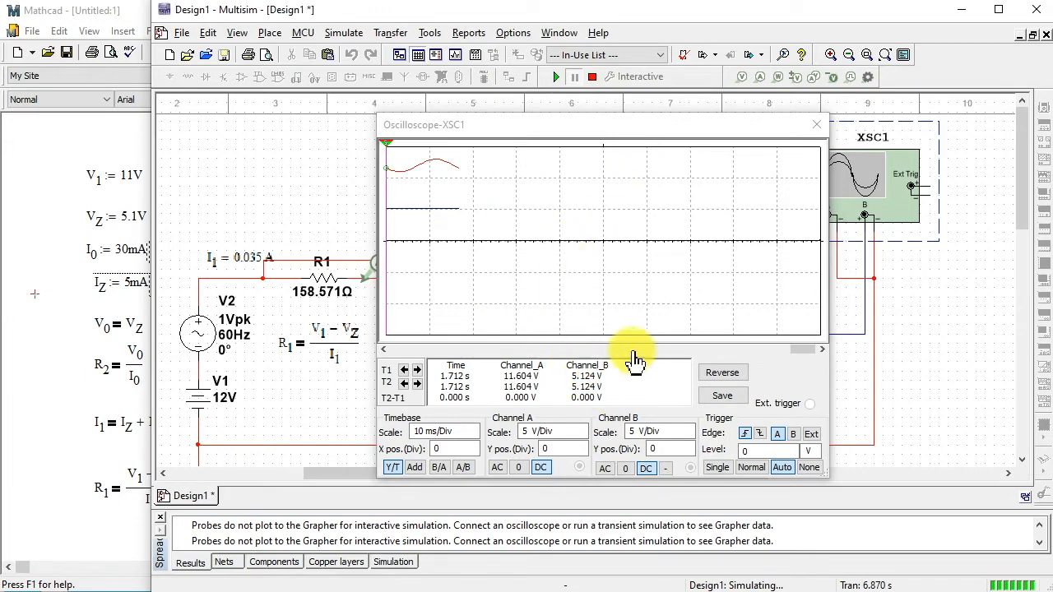
left_click(658, 350)
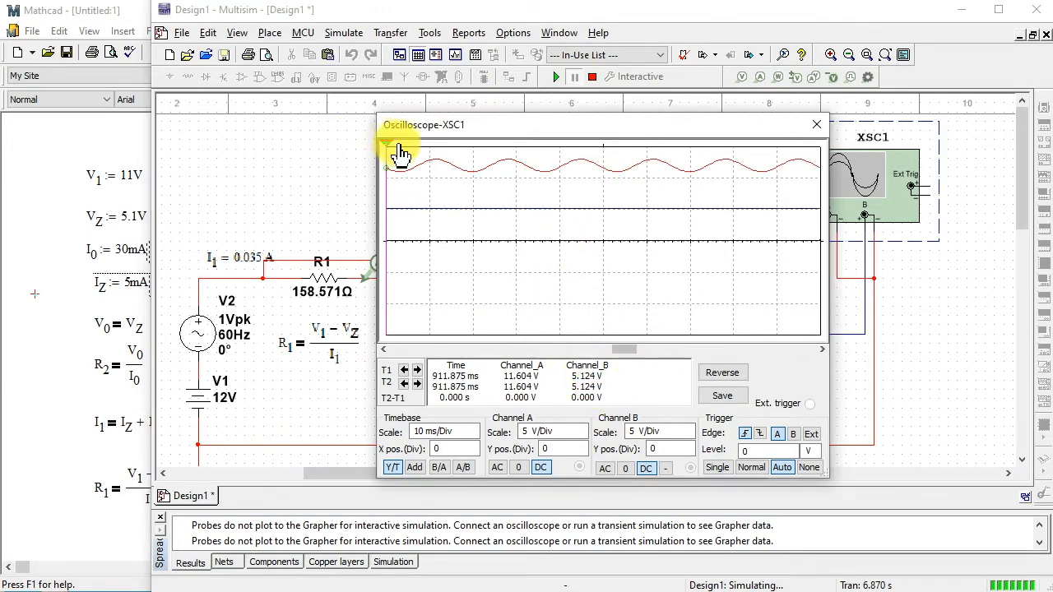
left_click_drag(393, 154, 534, 153)
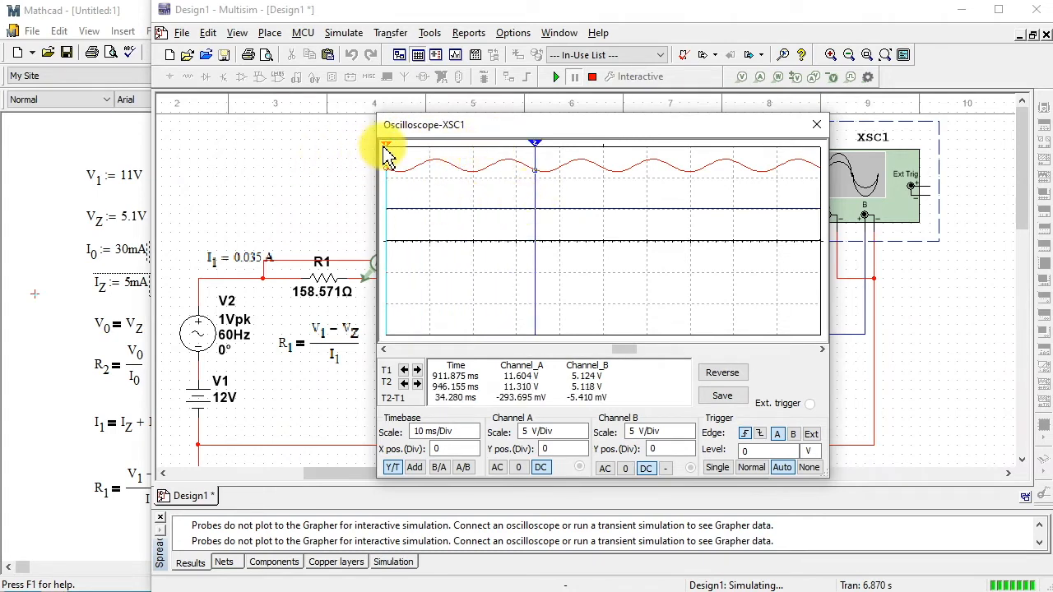
left_click_drag(388, 154, 453, 223)
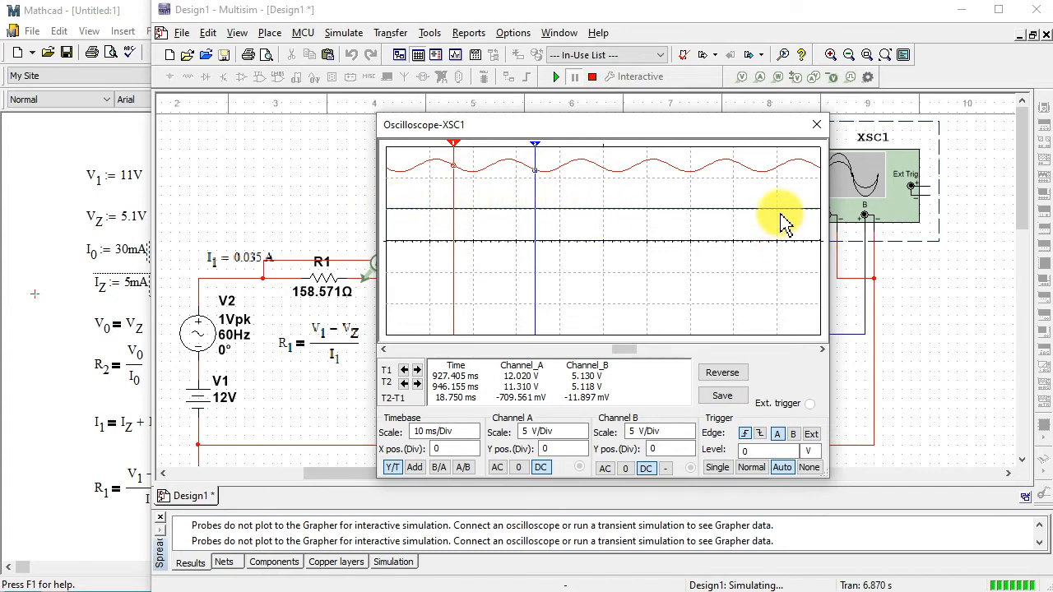
- Close the oscilloscope display and stop the simulation, moving the XSC1 symbol slightly down on the schematic
left_click(816, 125)
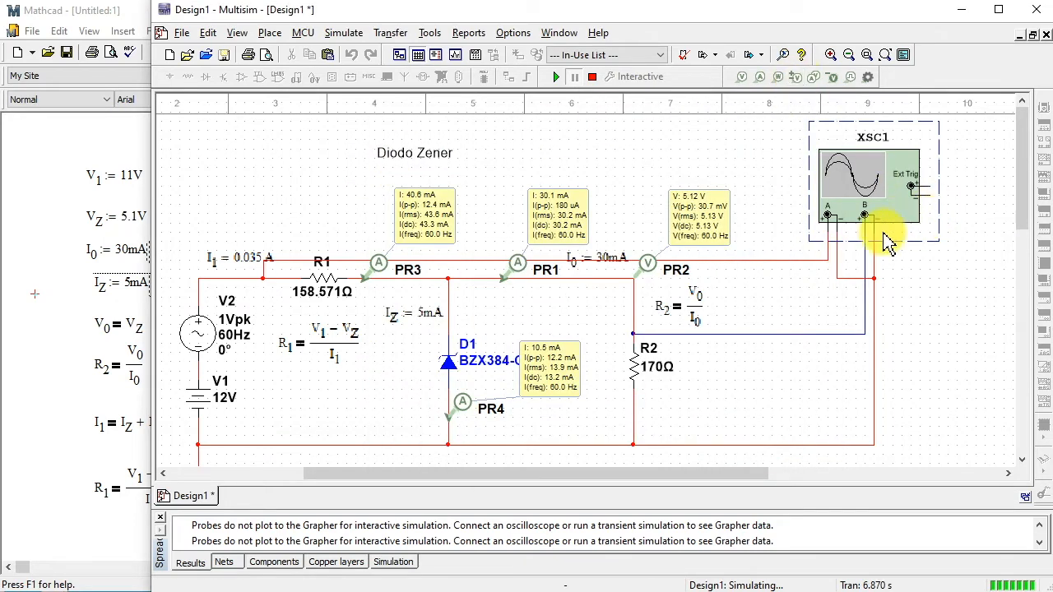
left_click_drag(879, 201, 878, 211)
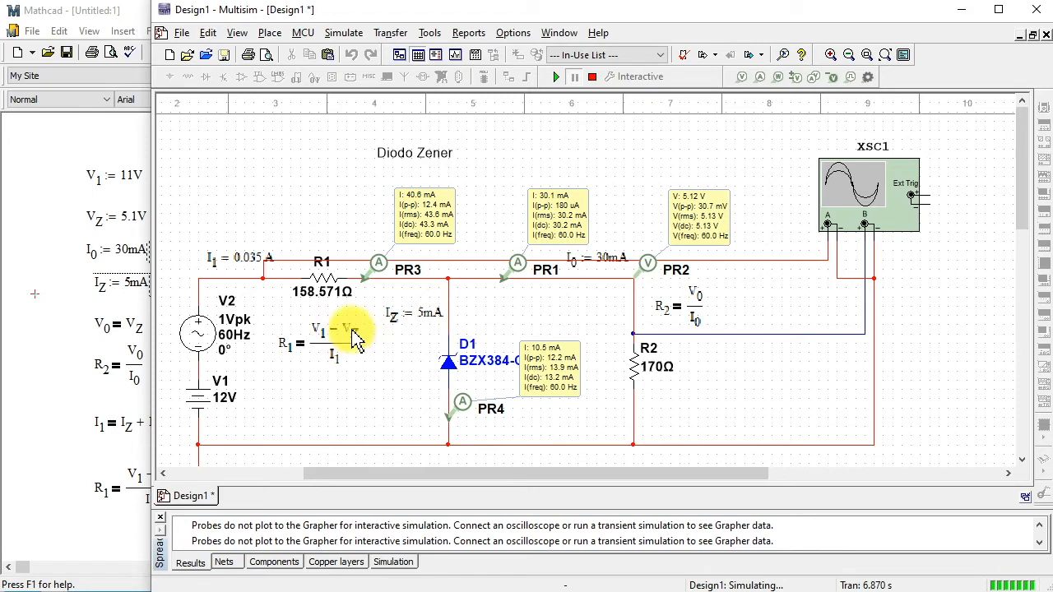
left_click(592, 77)
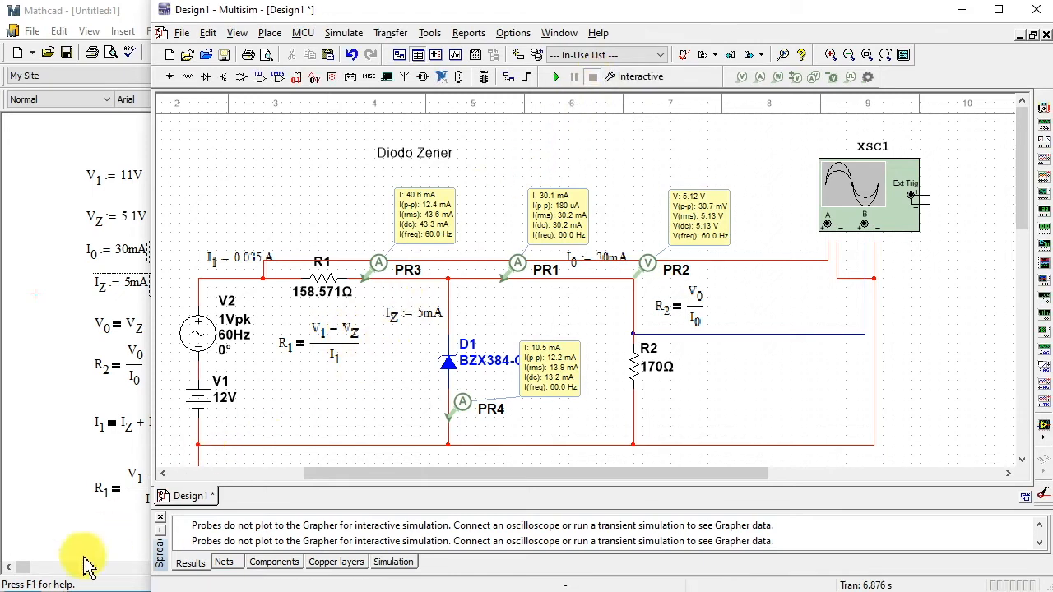
- Switch to Mathcad and enter the symbolic equation P1 = V1²/R1 in the empty space below the R1 formula
left_click(75, 515)
left_click(495, 553)
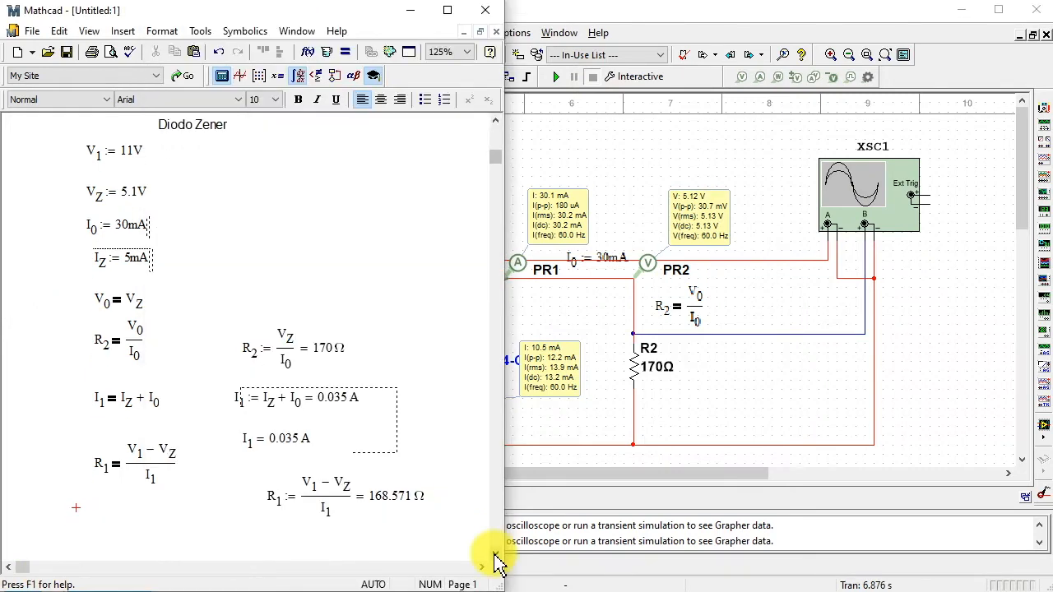
left_click(495, 560)
left_click(495, 560)
left_click(495, 559)
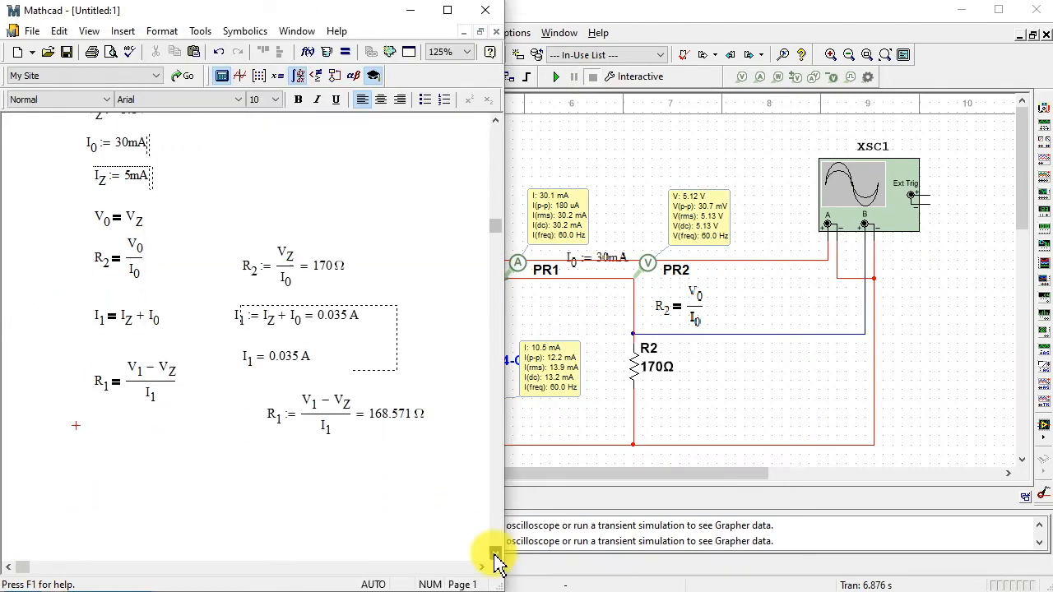
left_click(495, 559)
left_click(104, 459)
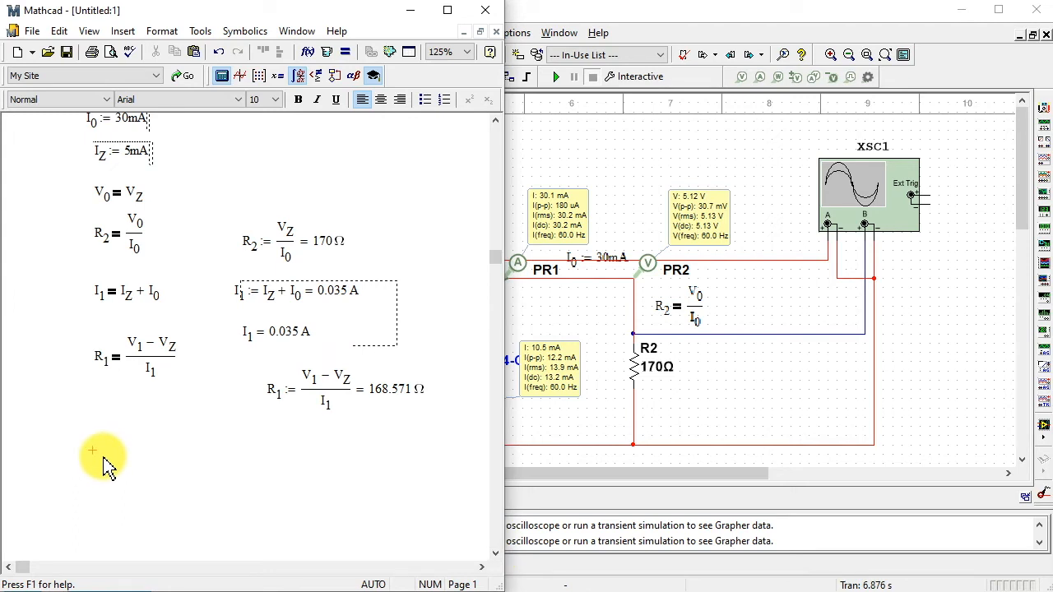
type("P")
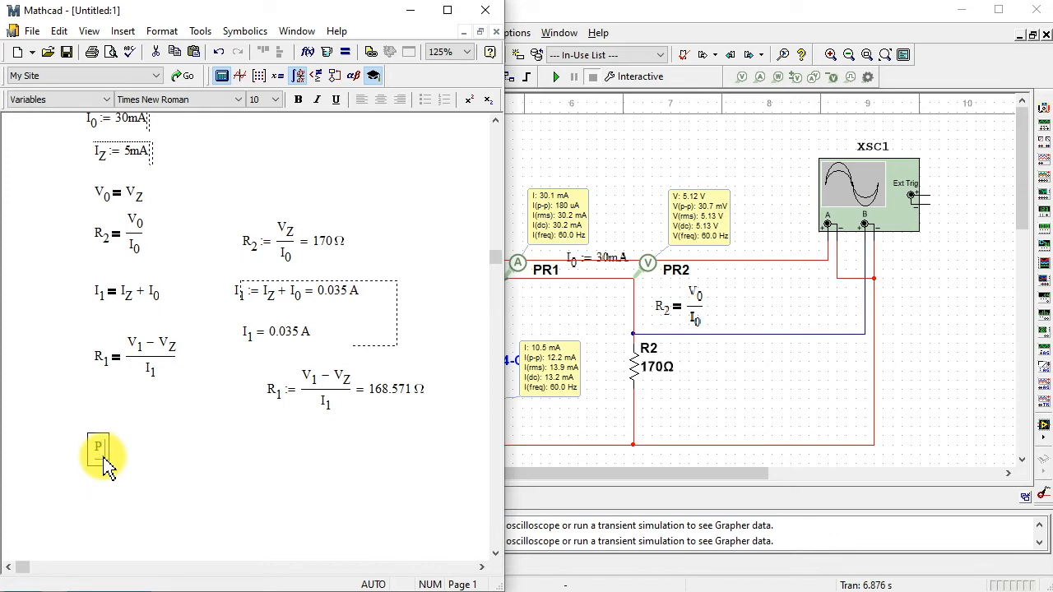
type("1 =")
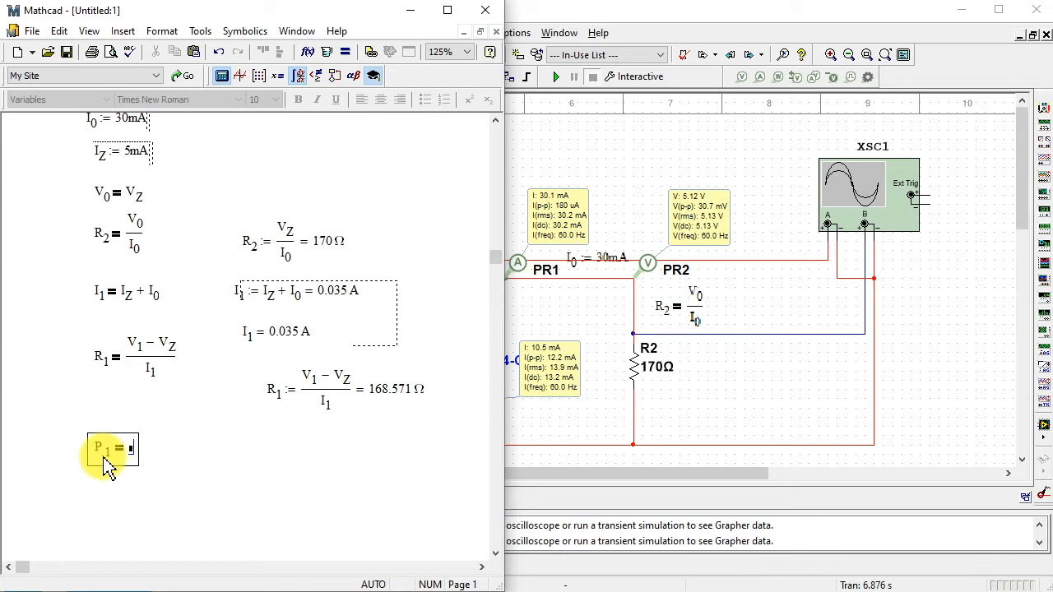
type("V.1")
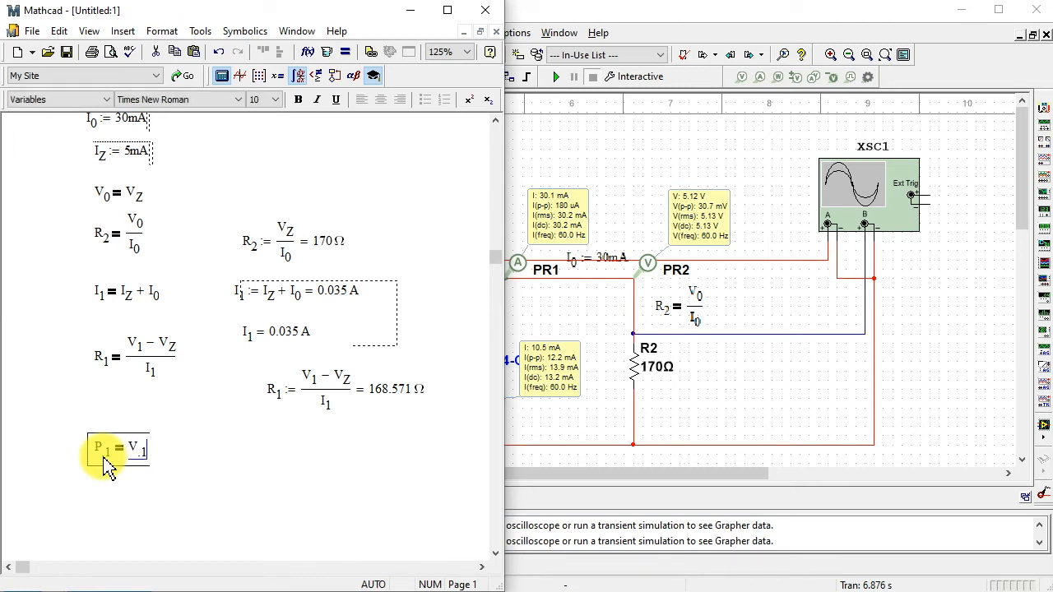
type("^2")
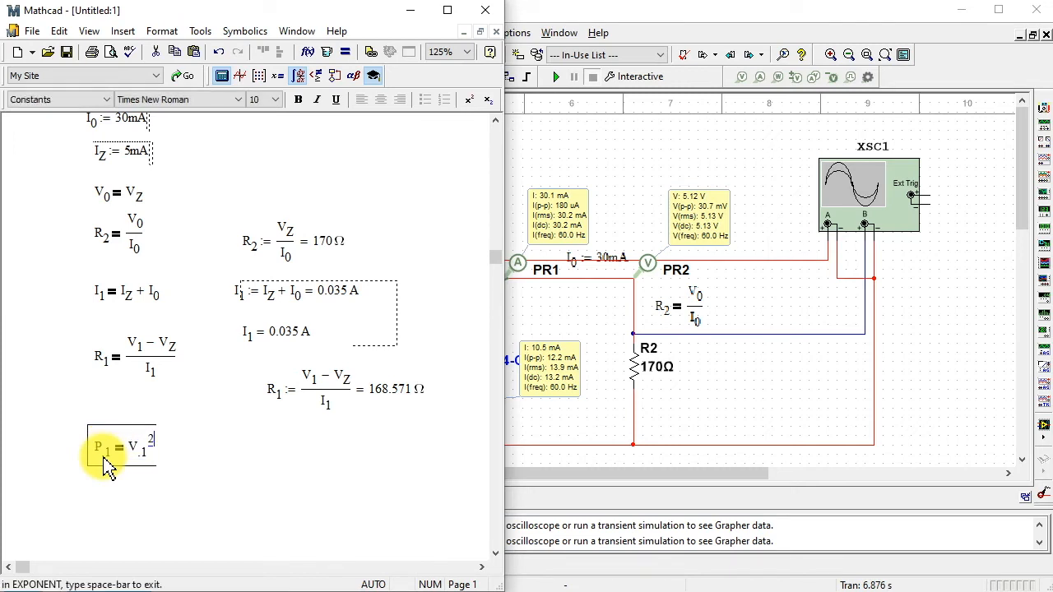
key("space")
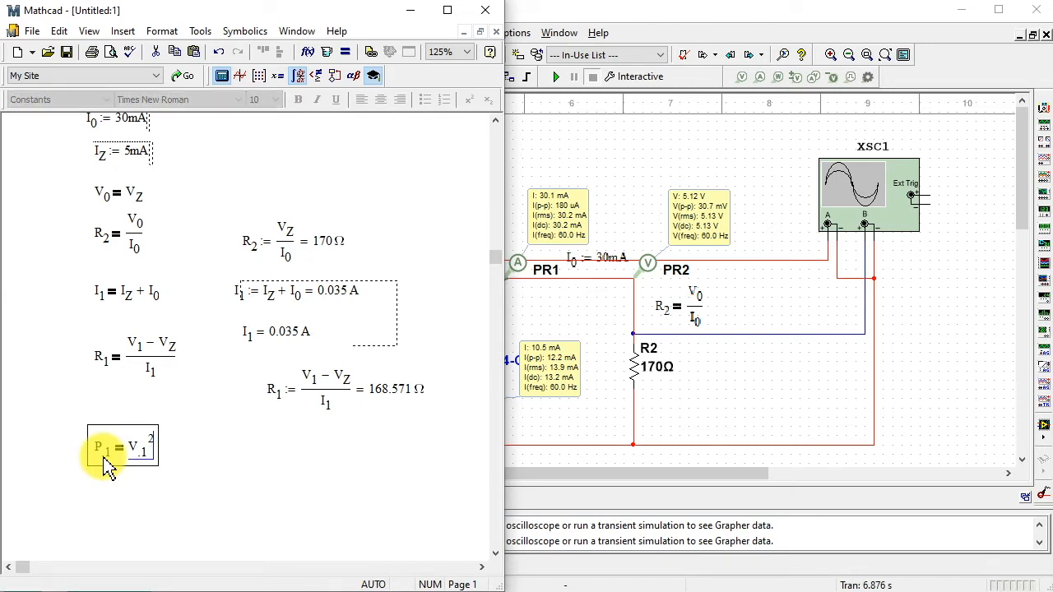
type("/")
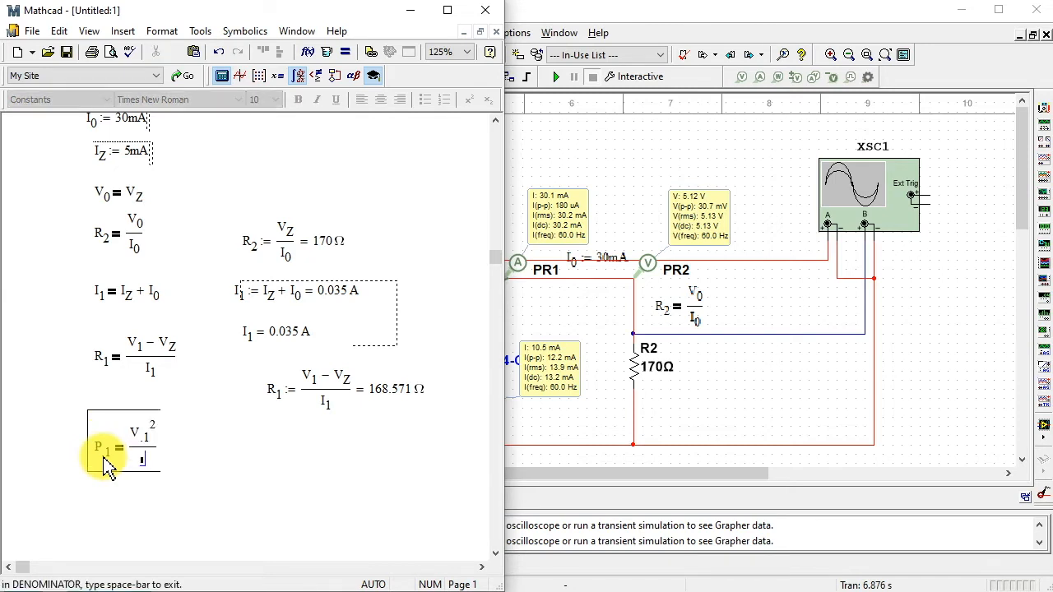
type("R")
type(".1")
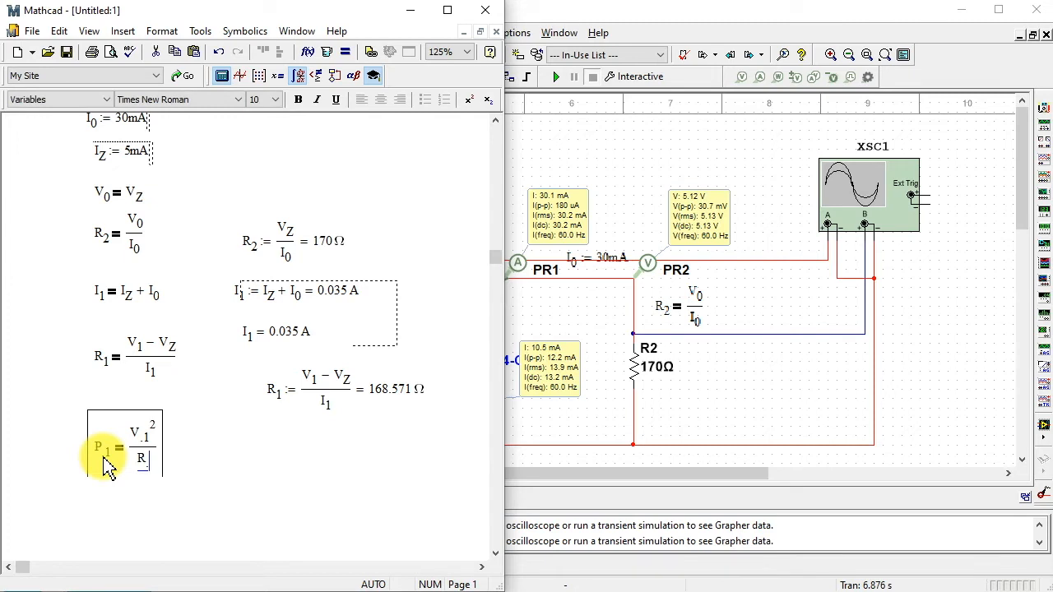
left_click(199, 425)
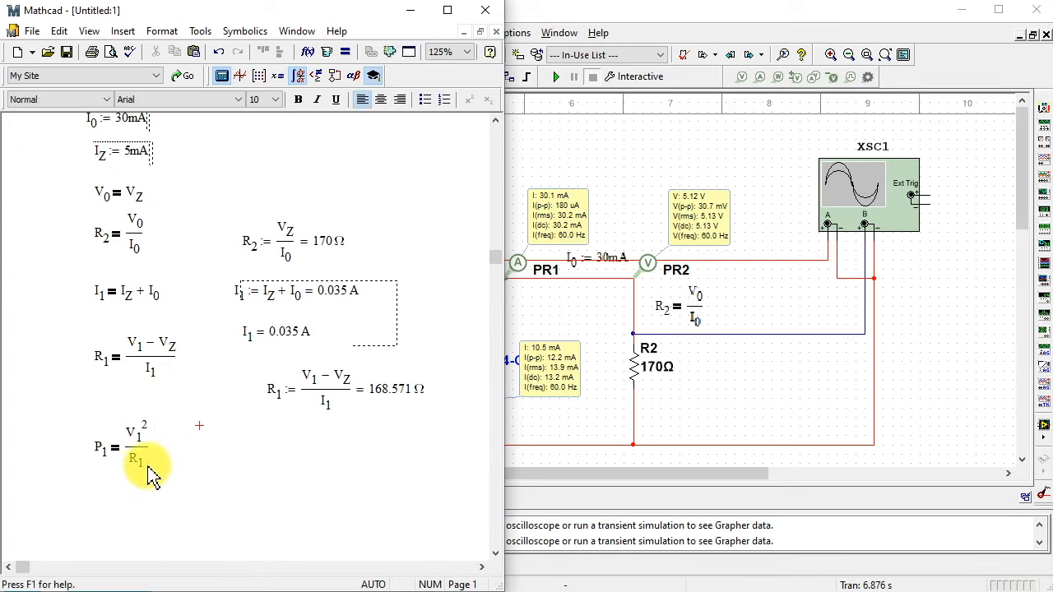
- Copy the P1 equation and place the duplicate beside the original, below the calculated R1 expression
left_click_drag(151, 449, 104, 444)
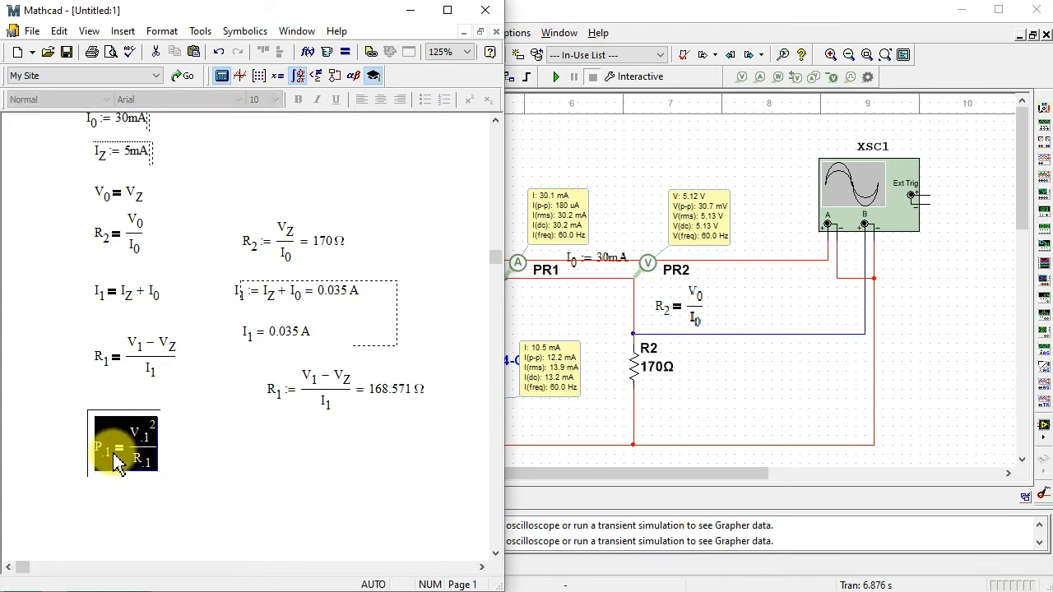
right_click(121, 469)
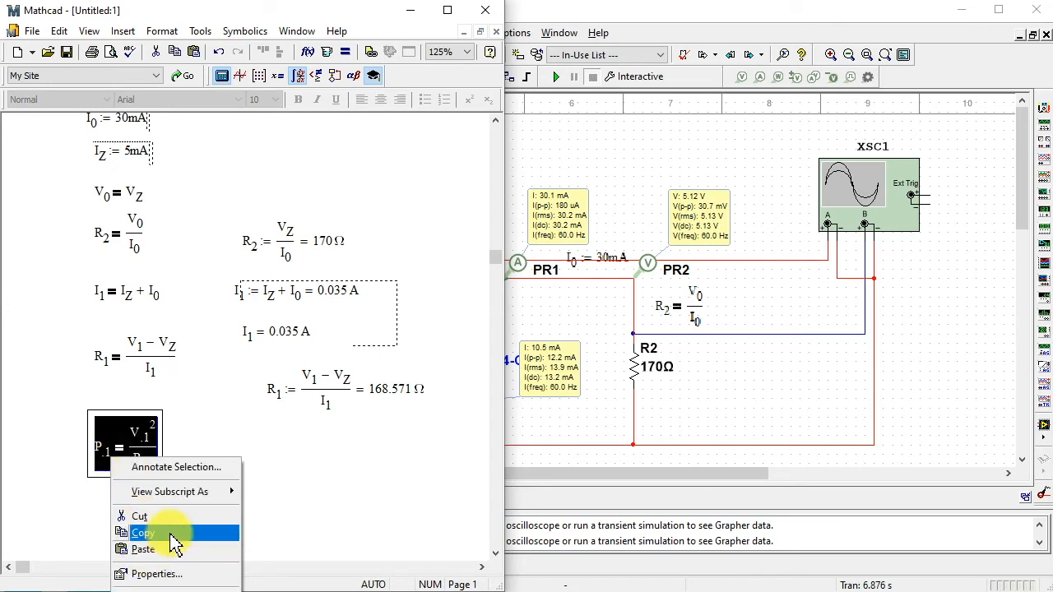
left_click(148, 532)
right_click(232, 455)
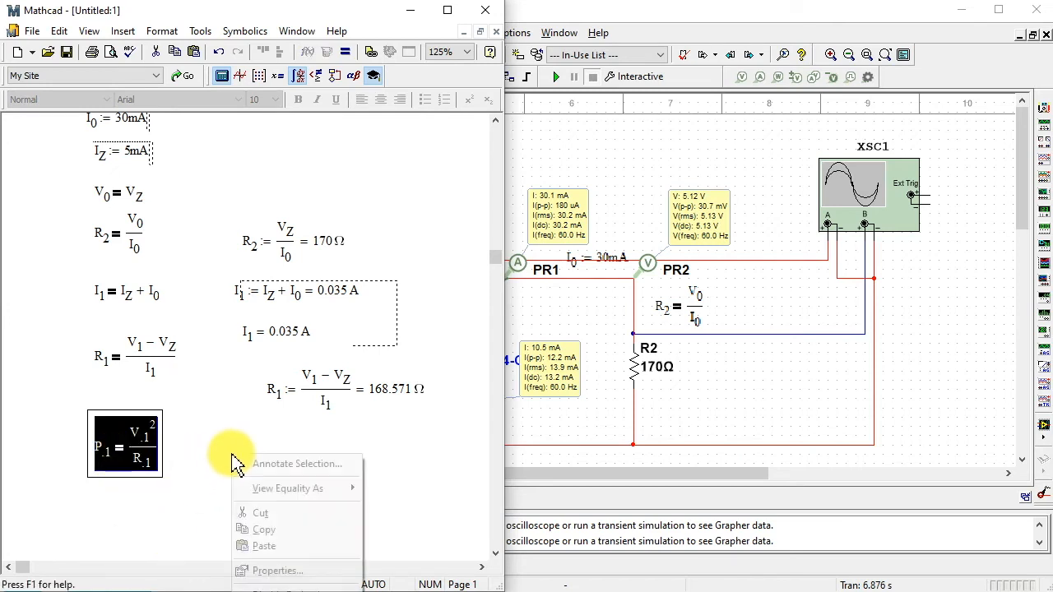
left_click(289, 546)
right_click(241, 452)
left_click(279, 496)
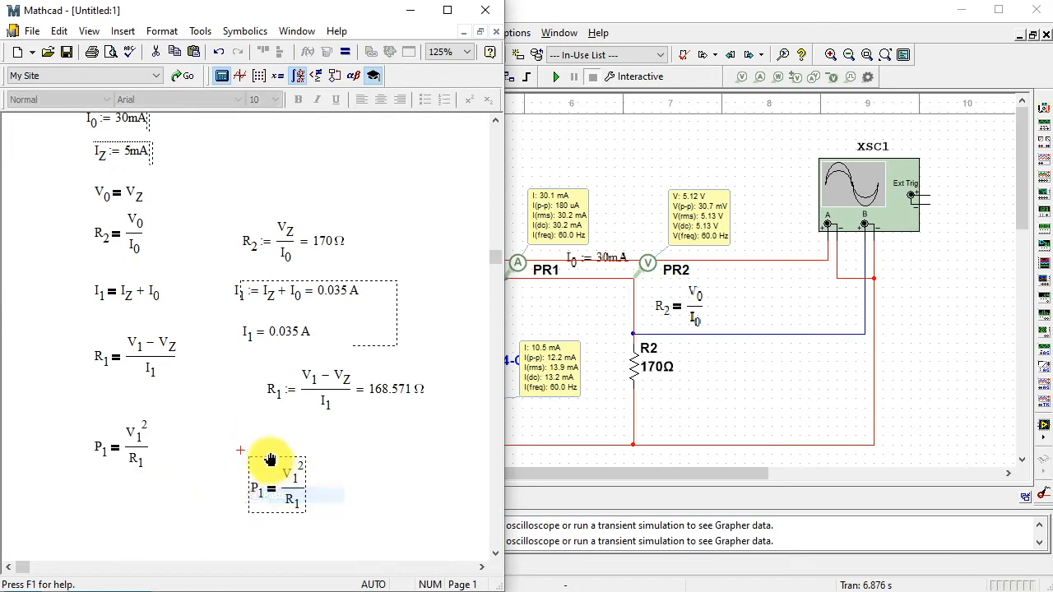
left_click_drag(271, 458, 237, 454)
- Turn the copied P1 equation into a definition, P1 := V1²/R1, and evaluate it numerically
left_click(222, 462)
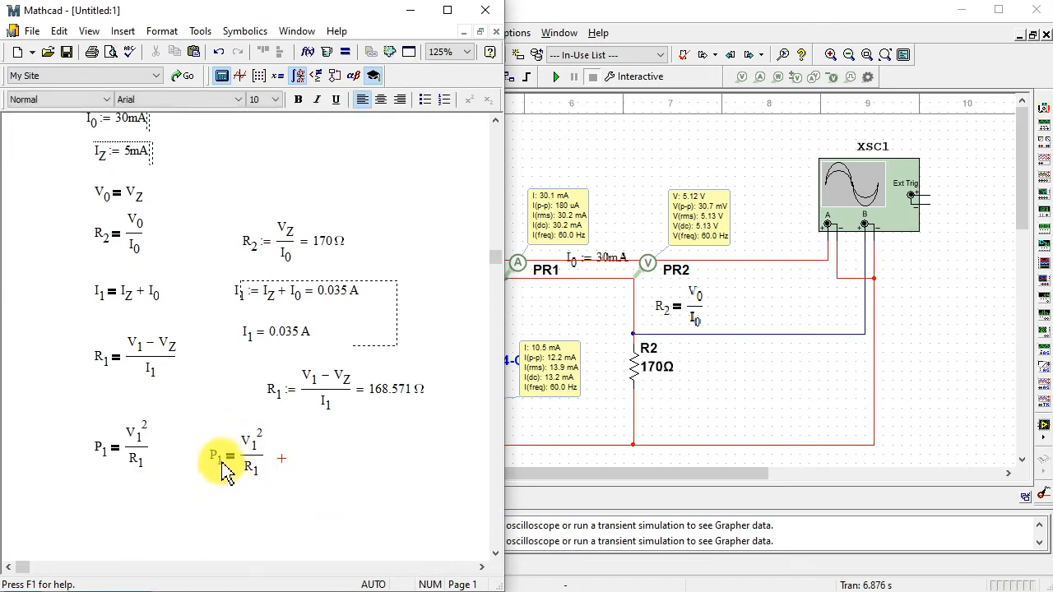
key("Delete")
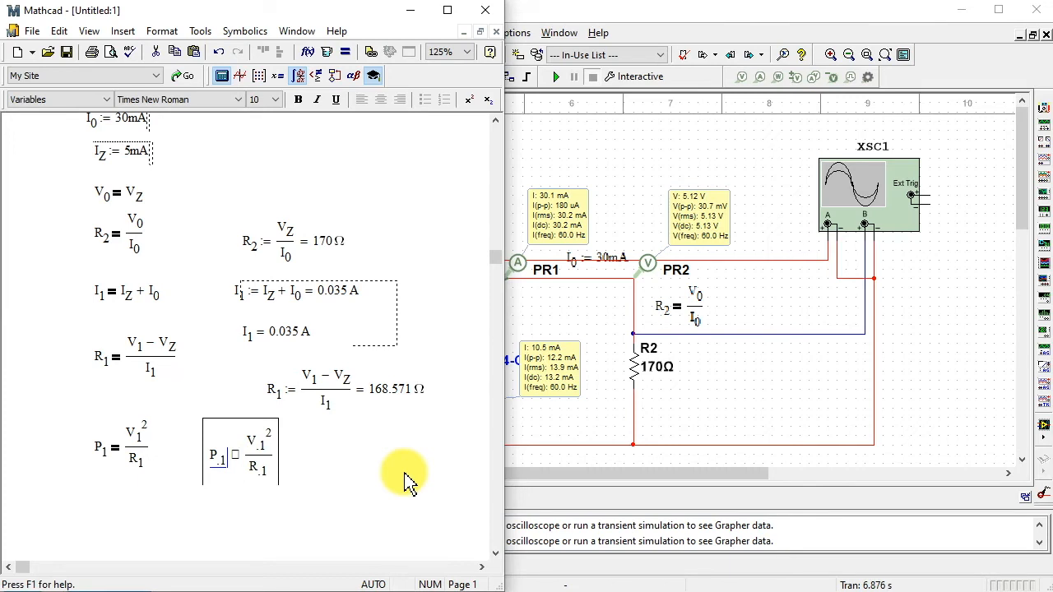
type(":=")
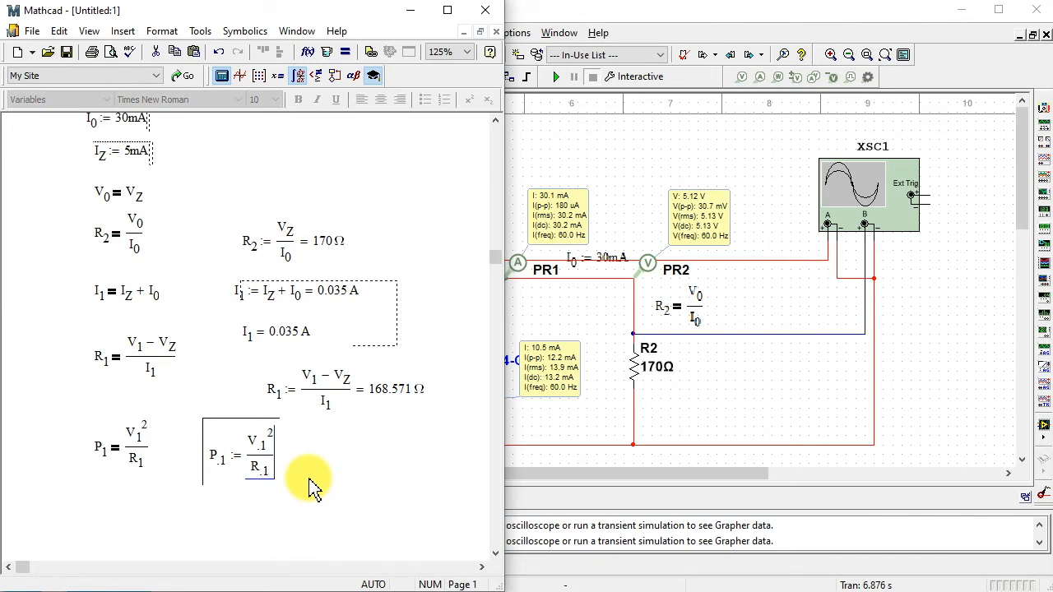
left_click(374, 461)
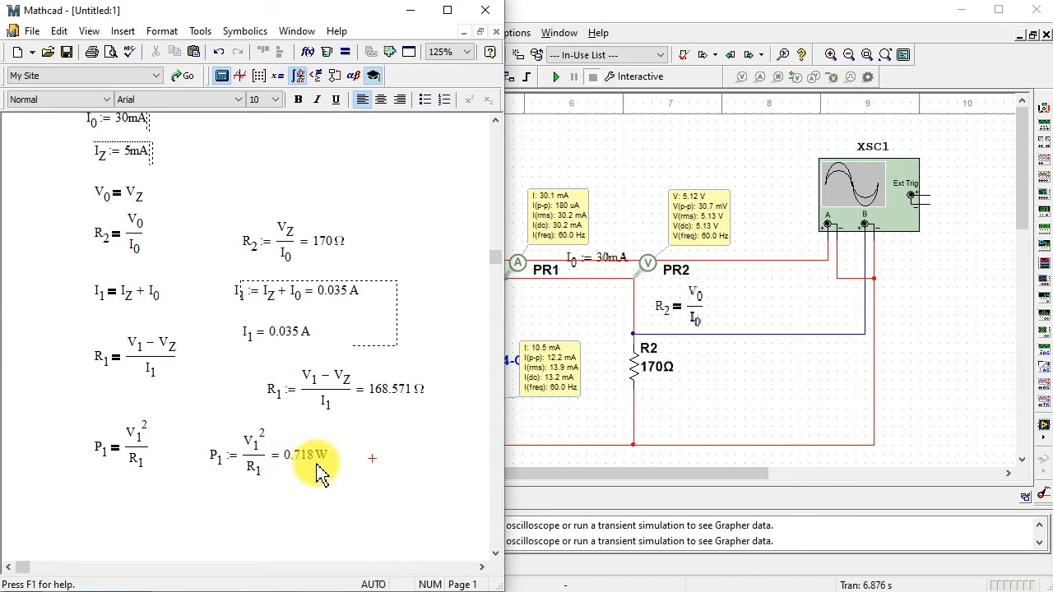
left_click(404, 458)
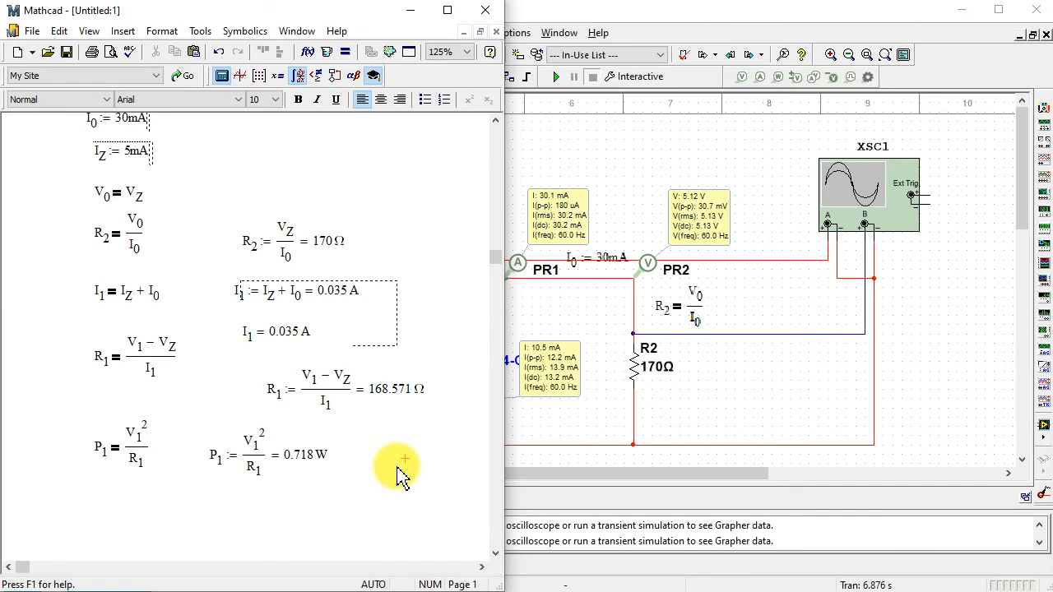
- Switch to Multisim and check the power rating of Zener diode D1 in its component properties
key("alt+Tab")
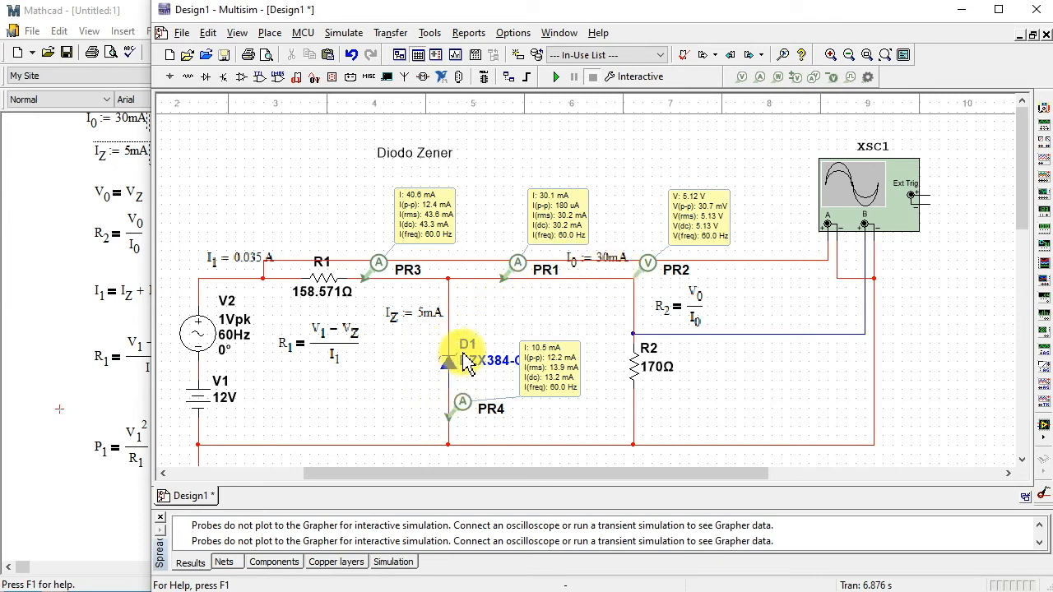
double_click(450, 377)
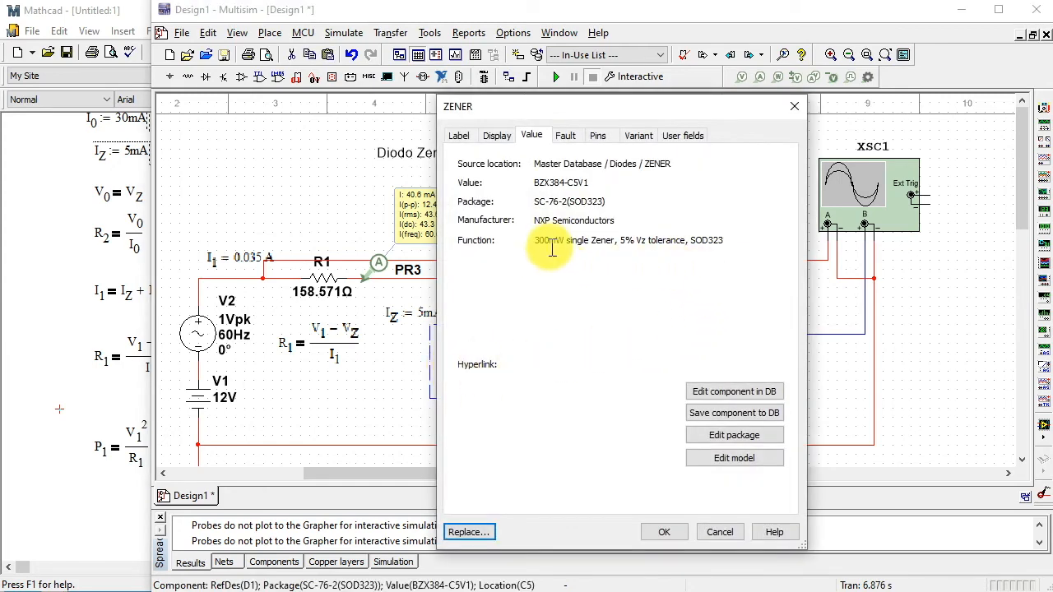
left_click_drag(538, 239, 566, 240)
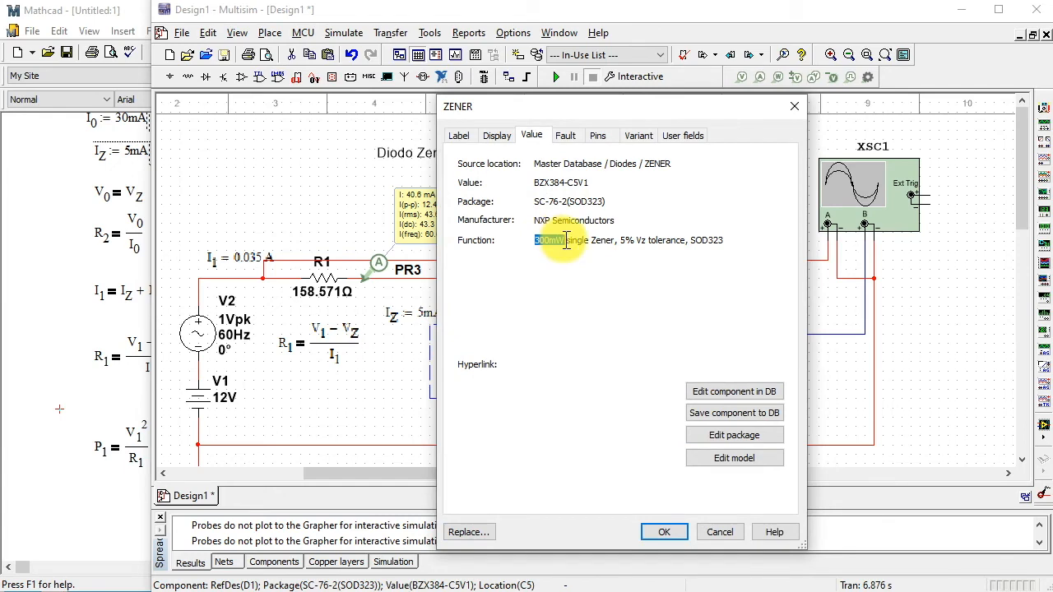
left_click(719, 533)
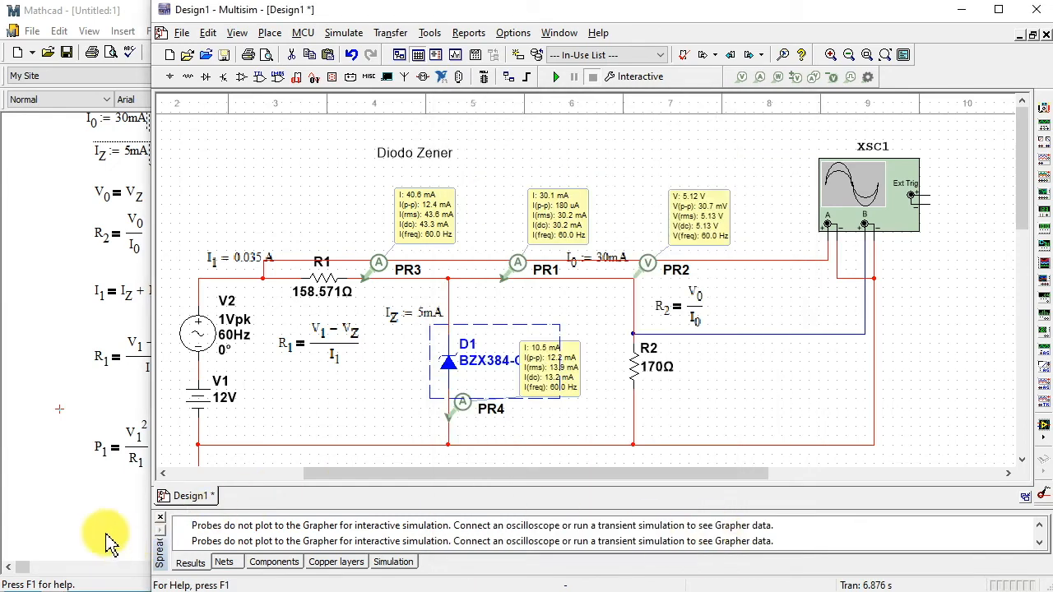
- Switch to Mathcad and define the Zener power rating PZ := 300mW in the empty space below the symbolic P1 equation
left_click(100, 530)
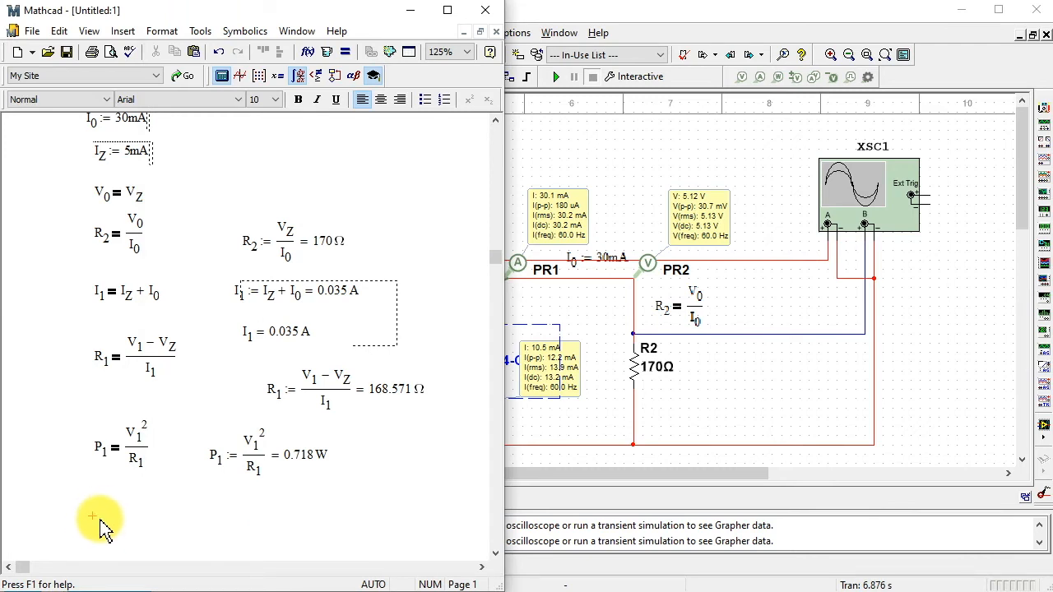
type("P")
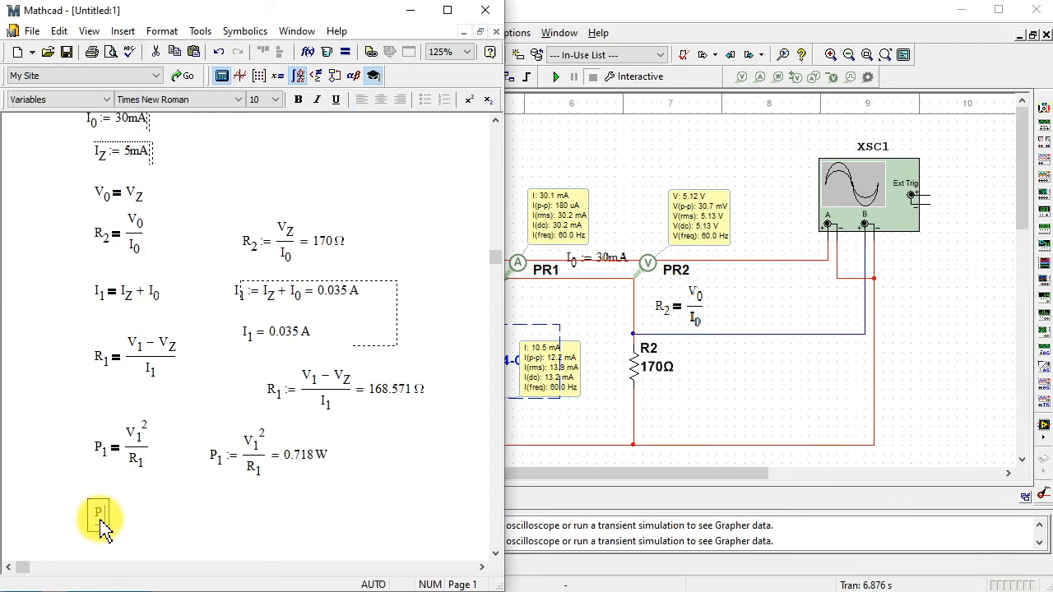
type(".Z")
key("ctrl+equal")
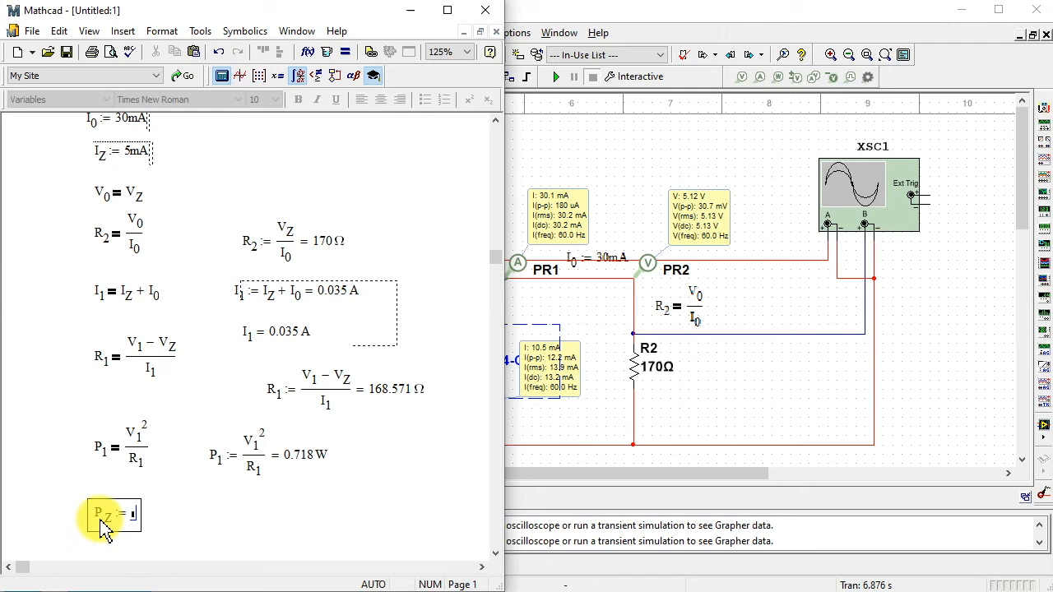
type("30")
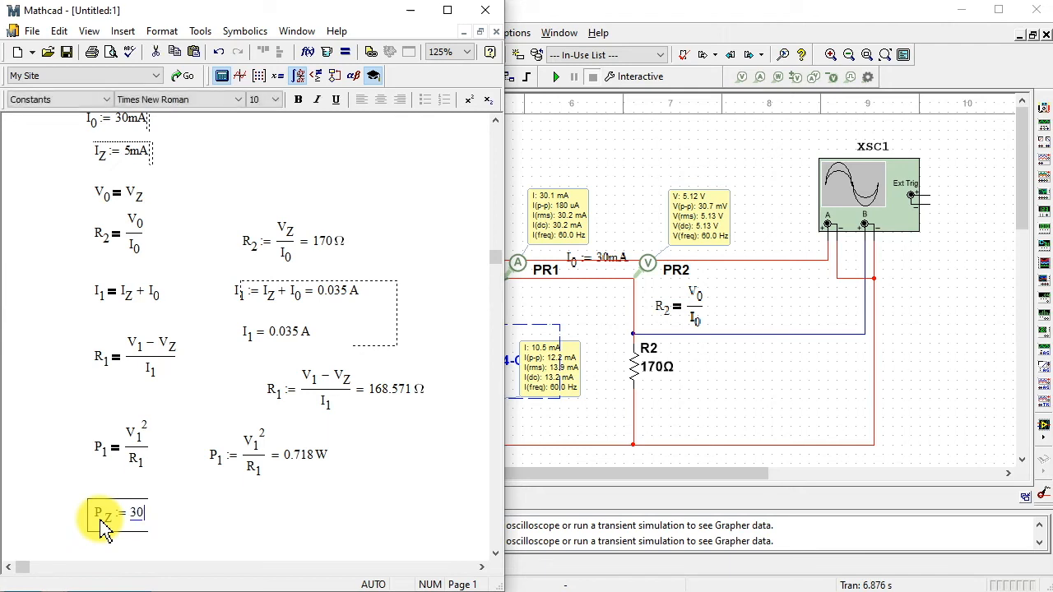
type("0·mW")
left_click(224, 508)
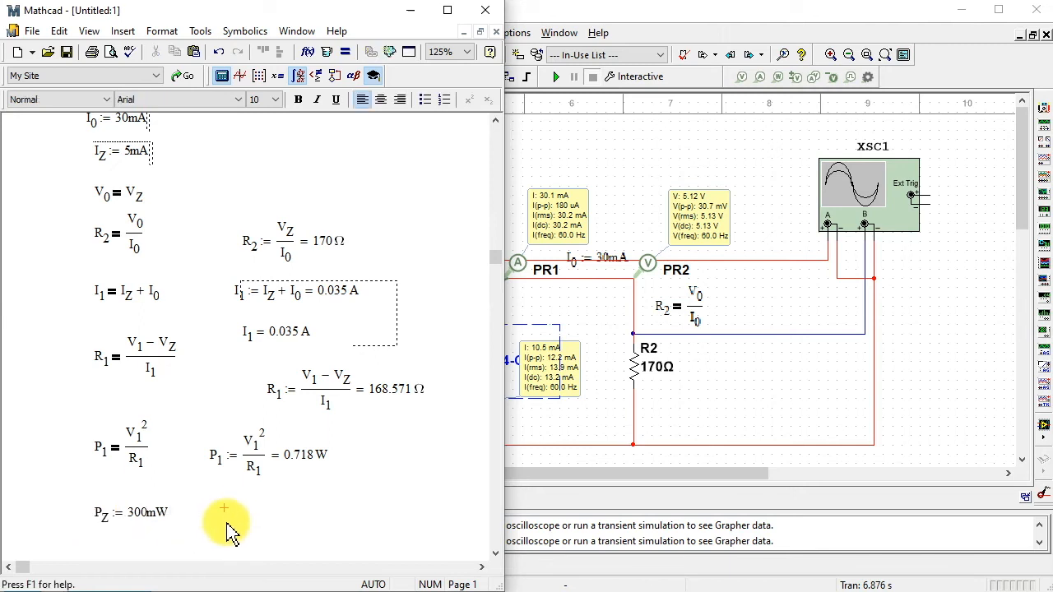
- Start a definition for the variable IZA beside the PZ definition, leaving its right-hand side empty
left_click(225, 522)
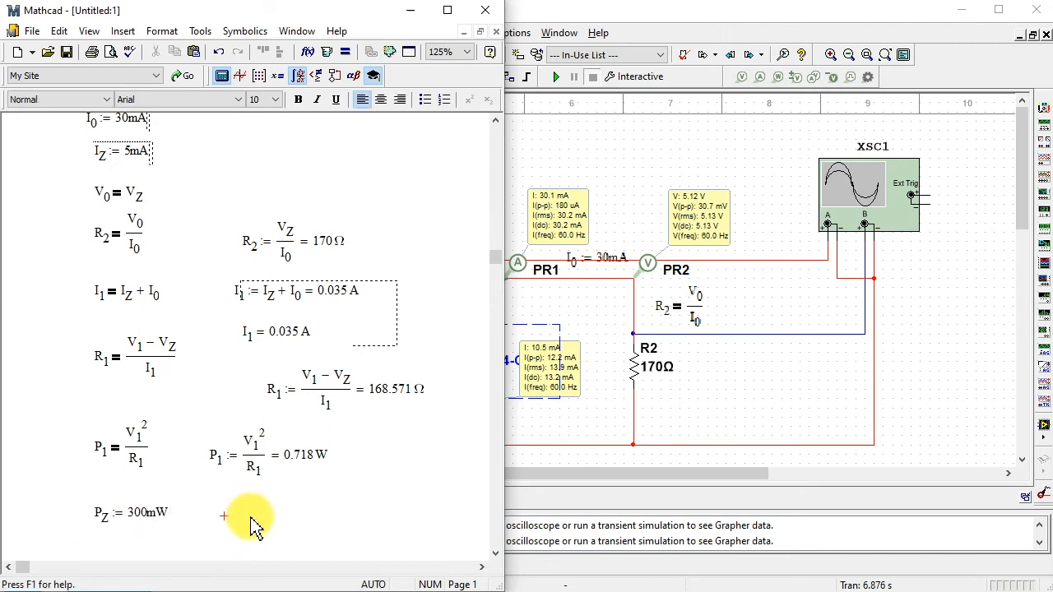
type("I")
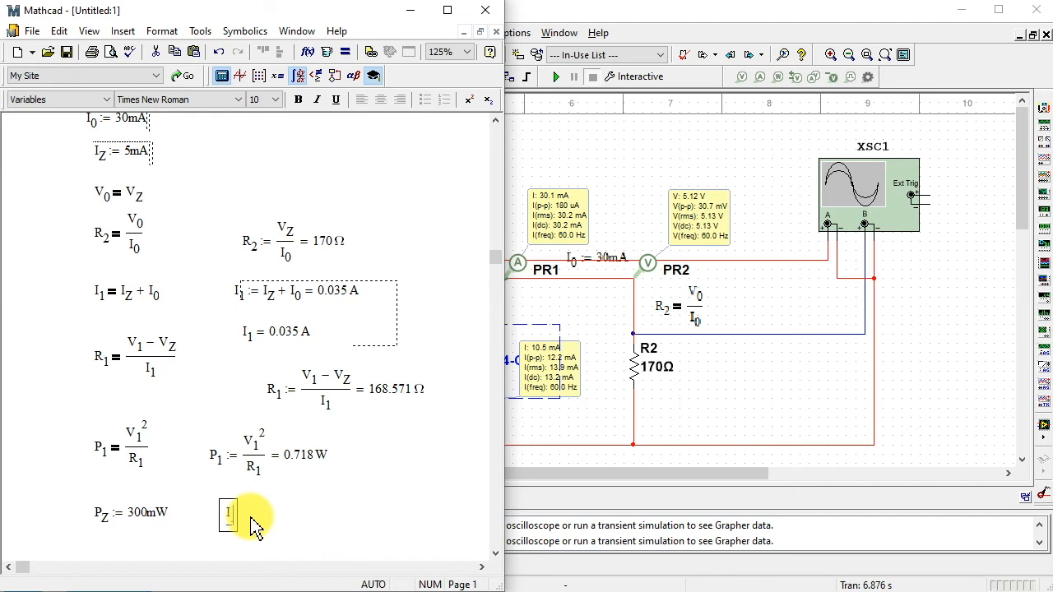
type("ZA := ")
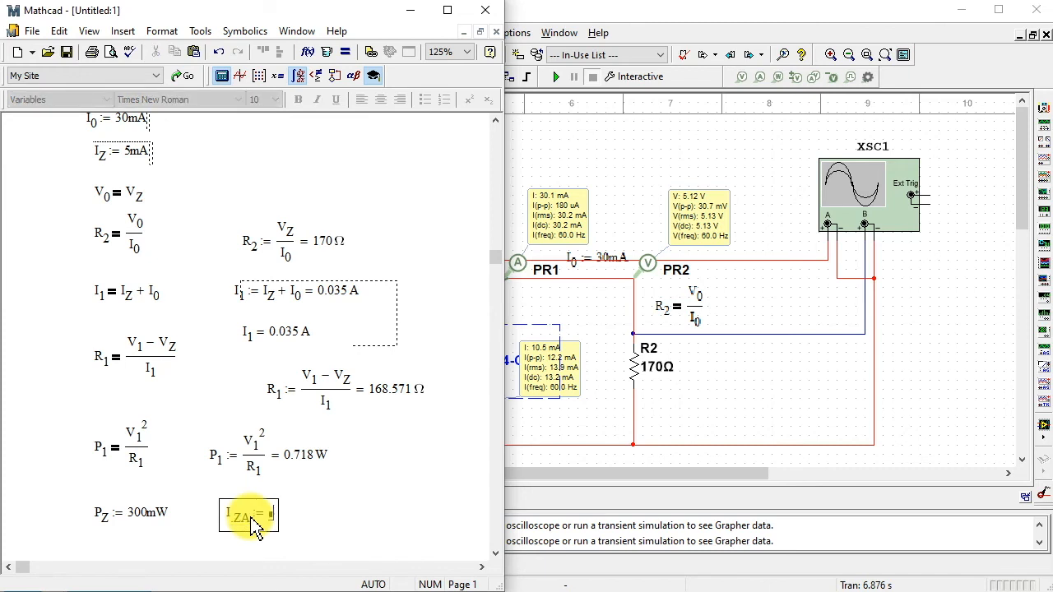
type("R")
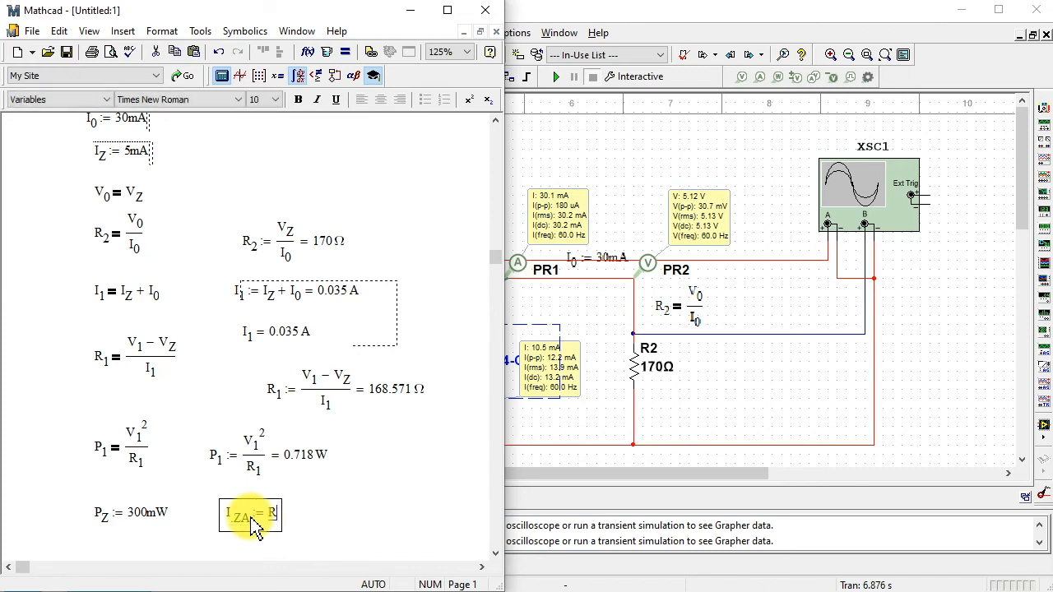
key("BackSpace")
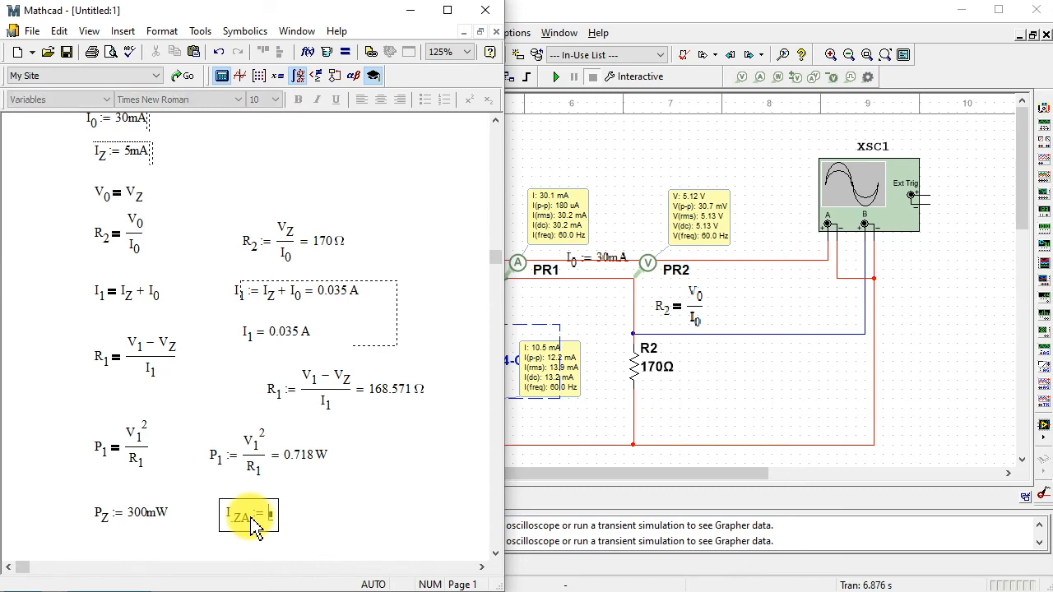
- Complete the IZA definition as PZ divided by VZ and evaluate it numerically
left_click(106, 525)
right_click(105, 525)
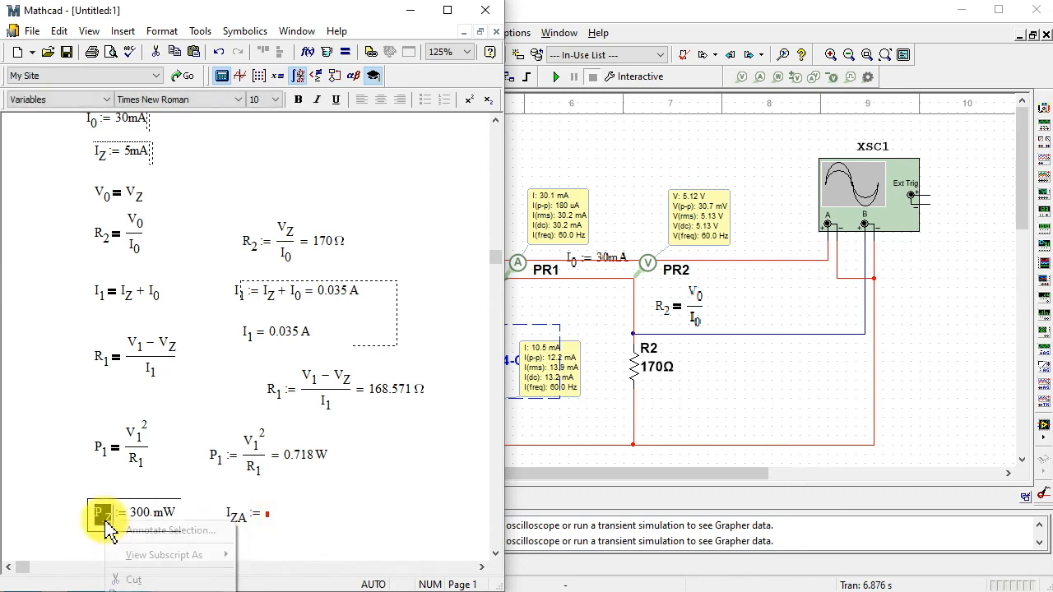
left_click(156, 589)
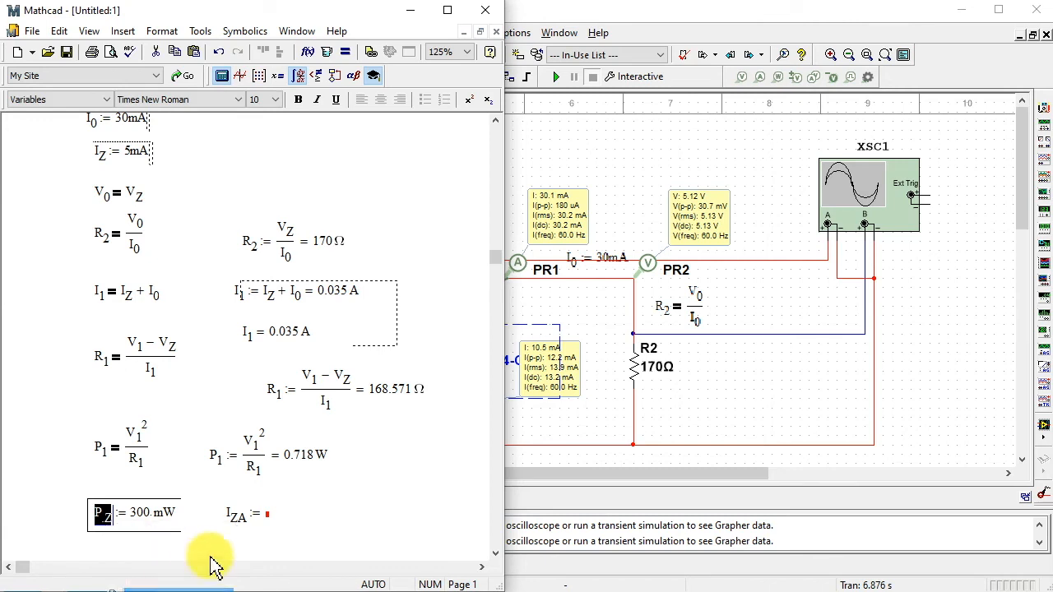
left_click(267, 513)
type("P.Z")
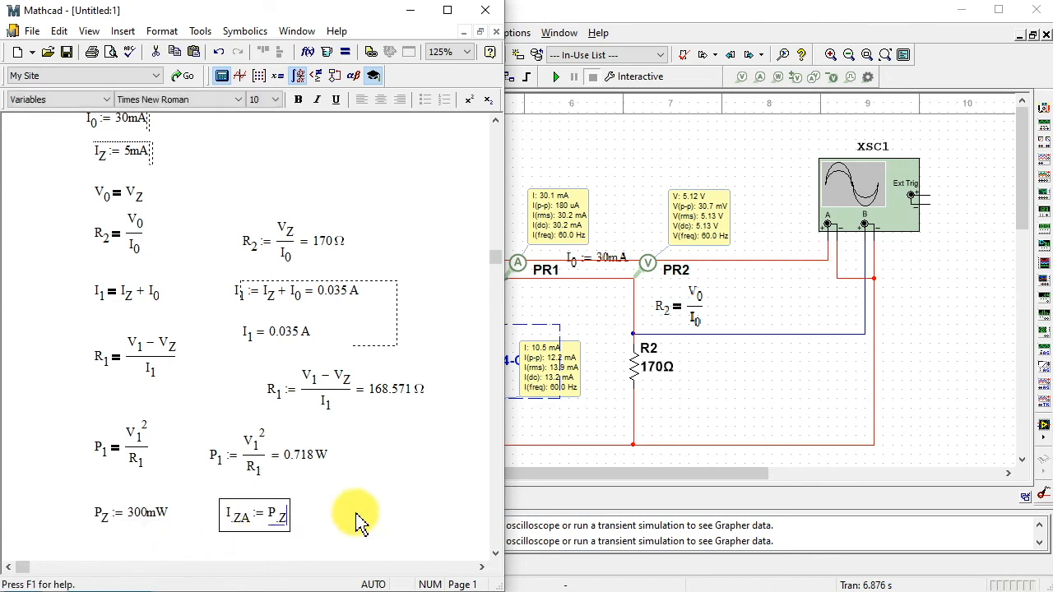
type("/")
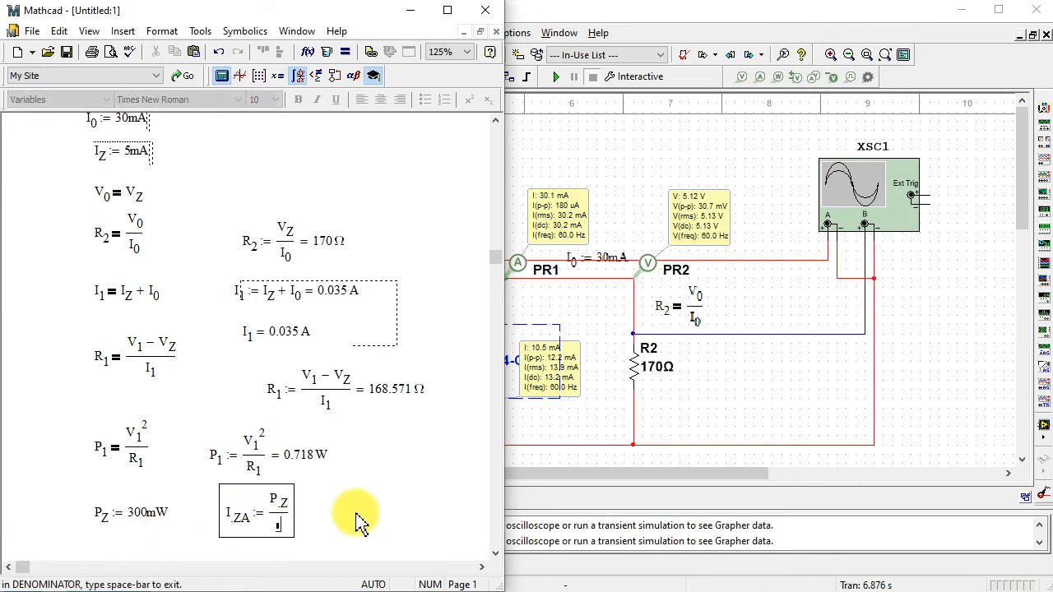
type("V.Z")
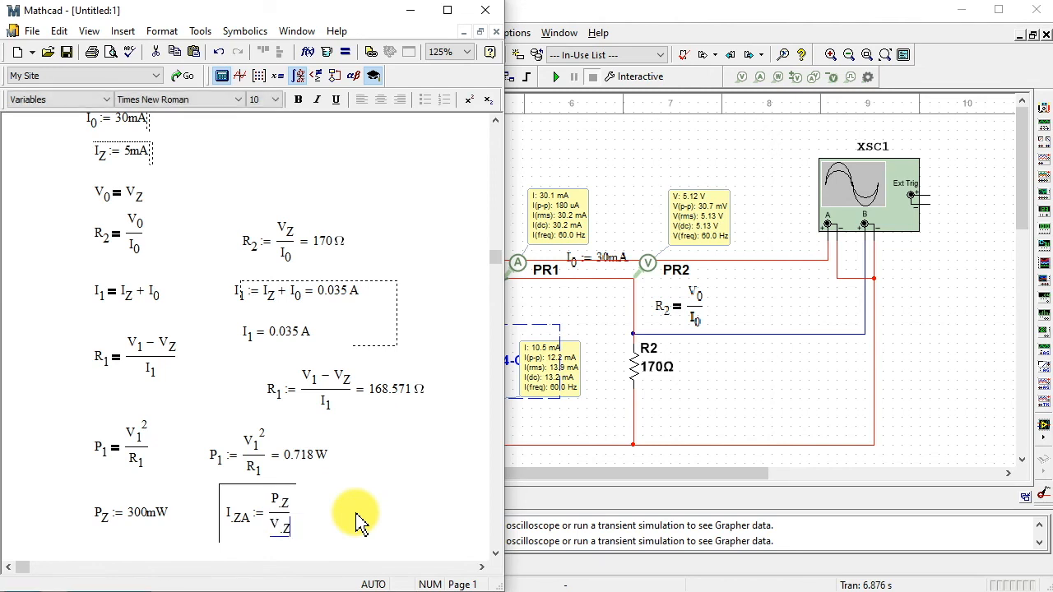
key("space")
left_click(404, 532)
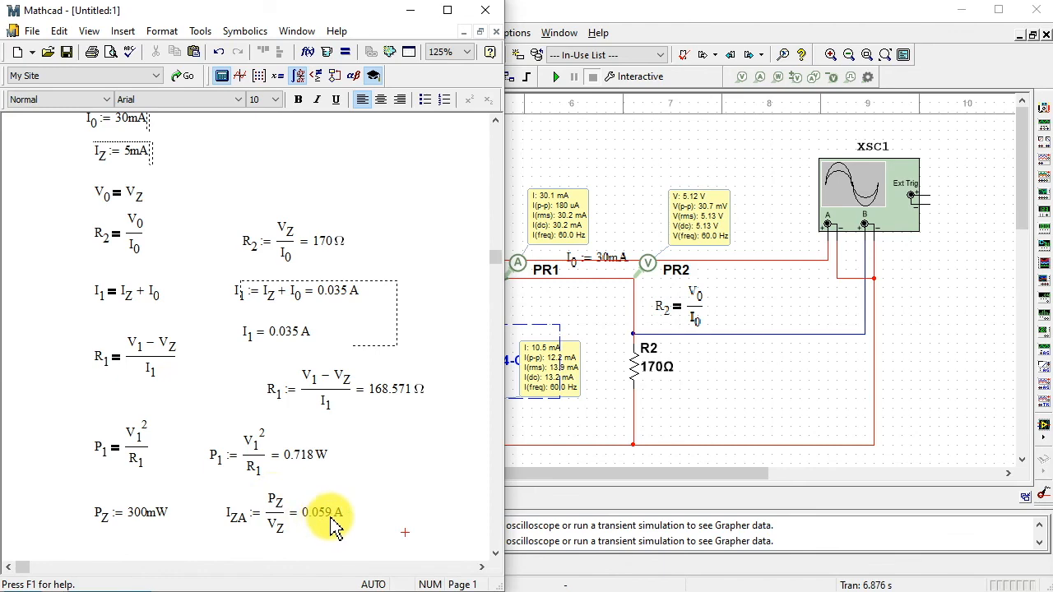
- Switch to Multisim and shift the horizontal wire from oscilloscope channel B slightly upward where it joins the branch above R2
left_click(552, 437)
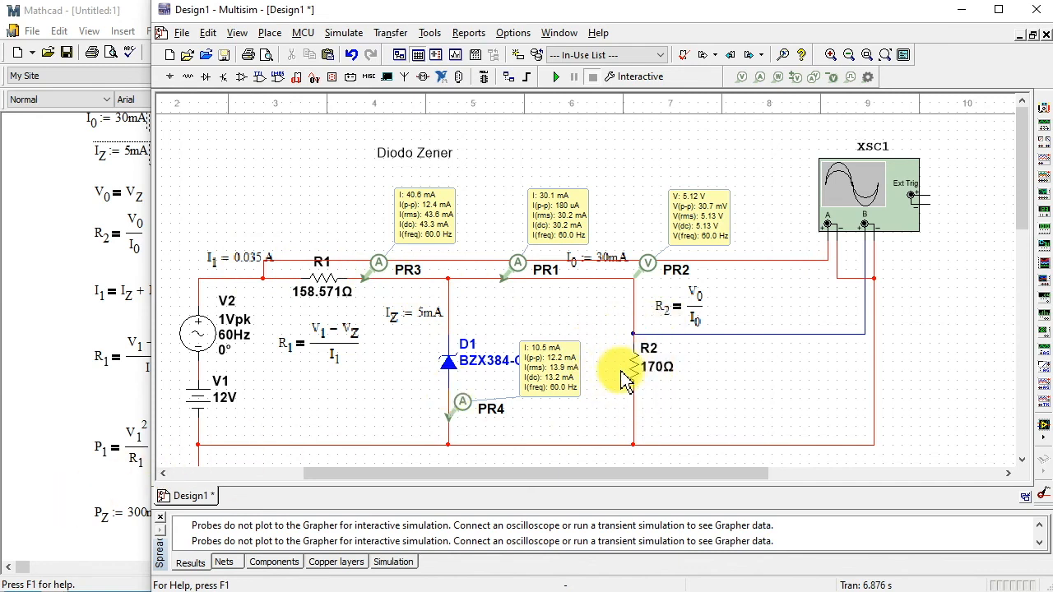
left_click(634, 324)
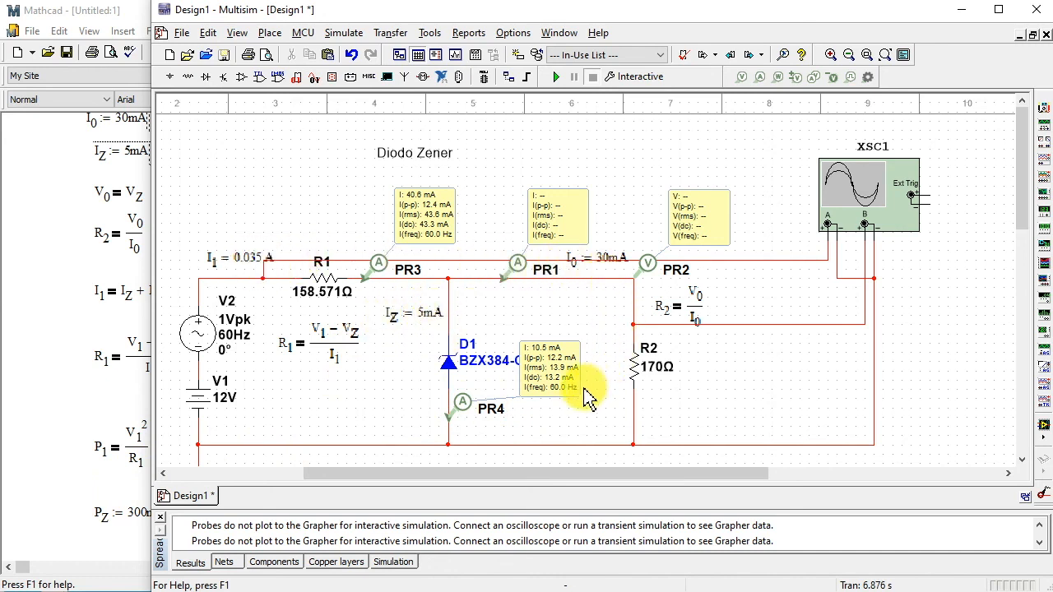
left_click(67, 532)
left_click(752, 431)
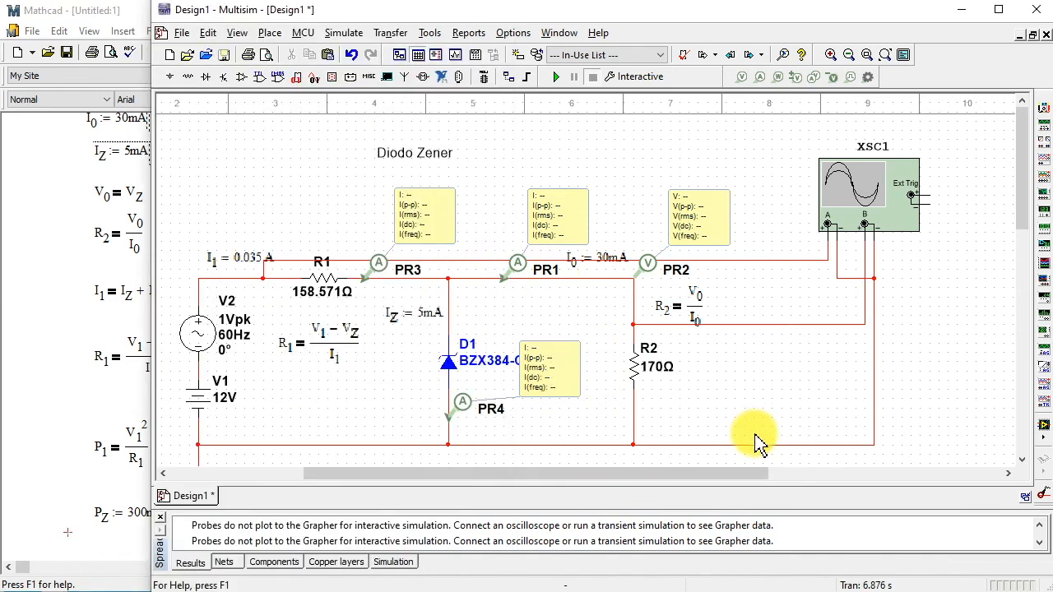